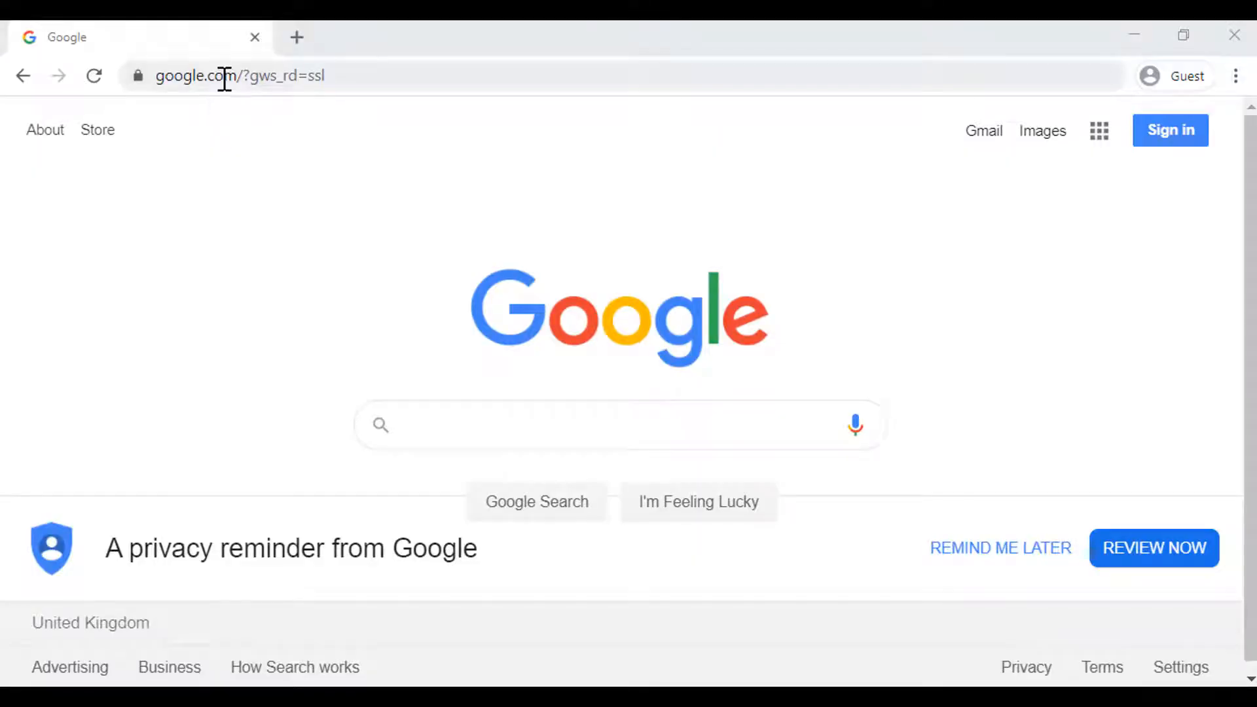
Open stevebeale.com/siteground and accept all cookies on the hosting site
{"action": "left_click", "coordinate": [224, 78]}
{"action": "type", "text": "s"}
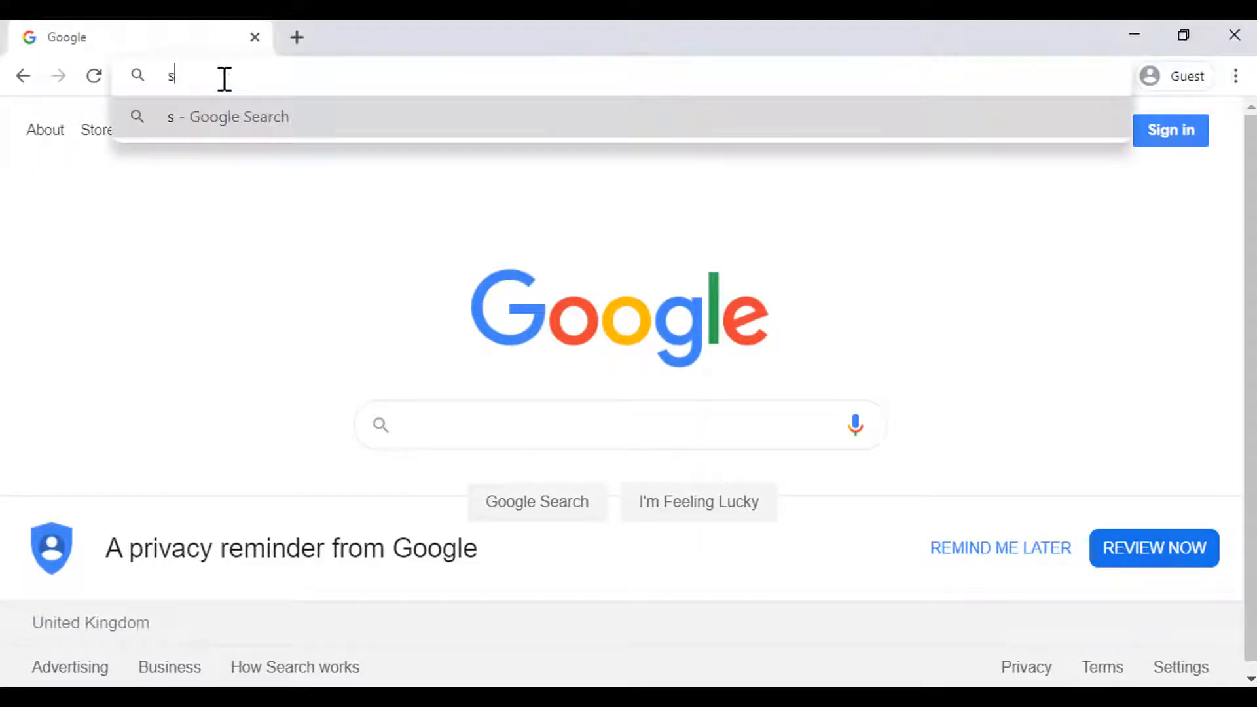
{"action": "type", "text": "tevebeale."}
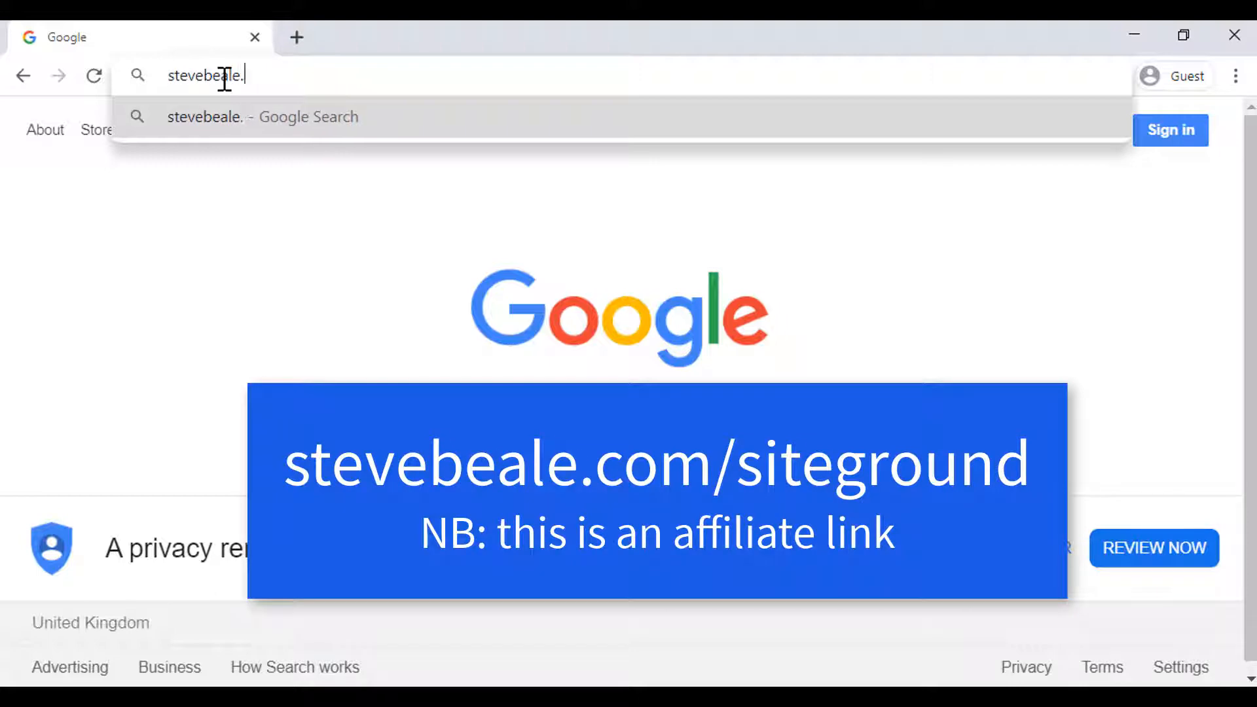
{"action": "type", "text": "com/siteground"}
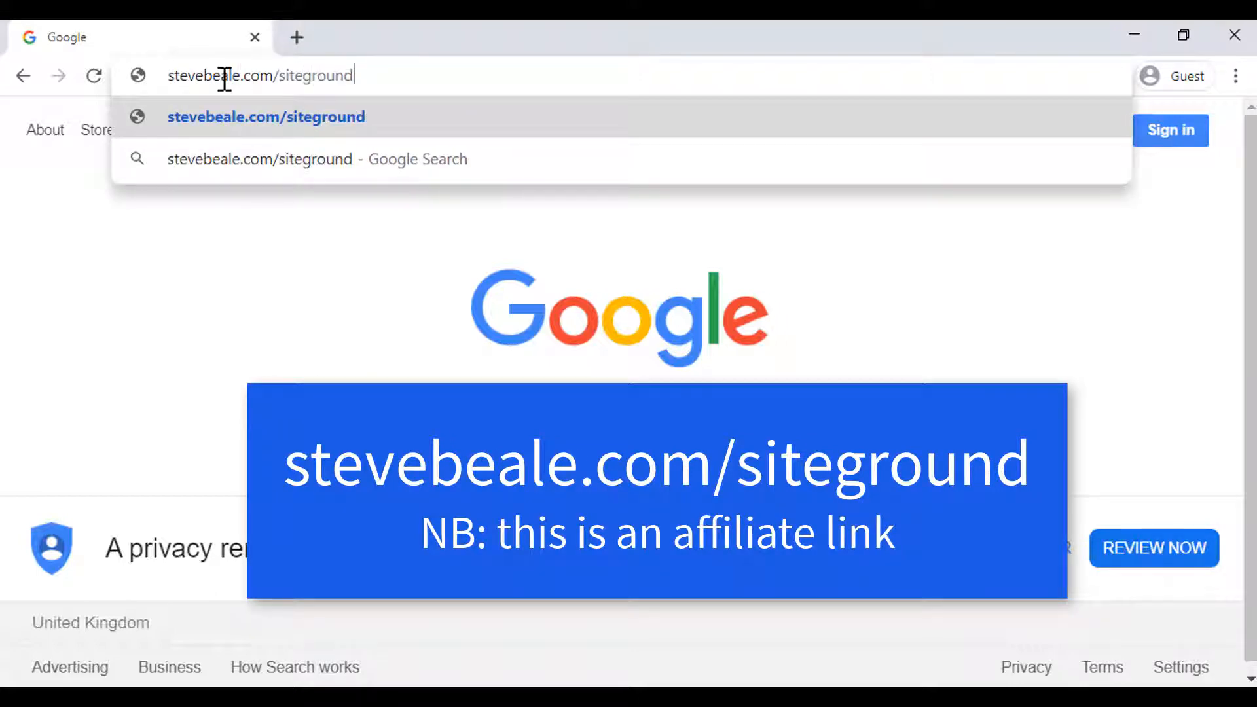
{"action": "key", "text": "Return"}
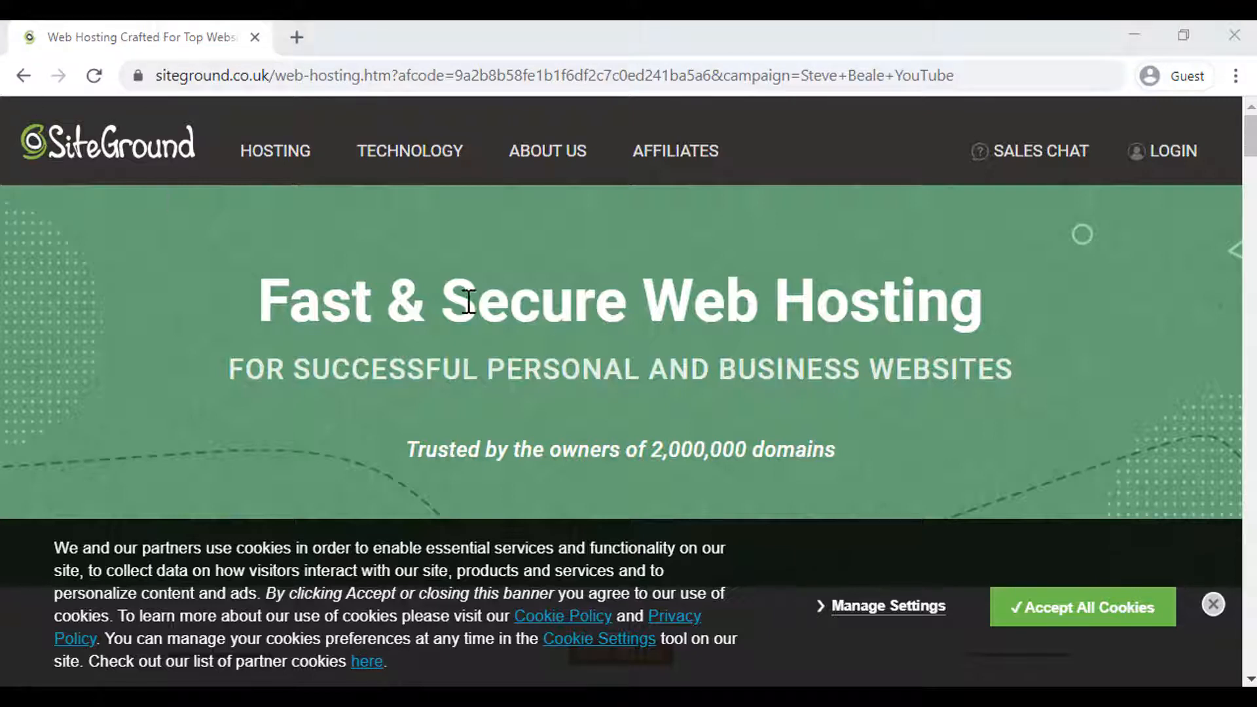
{"action": "left_click", "coordinate": [1057, 620]}
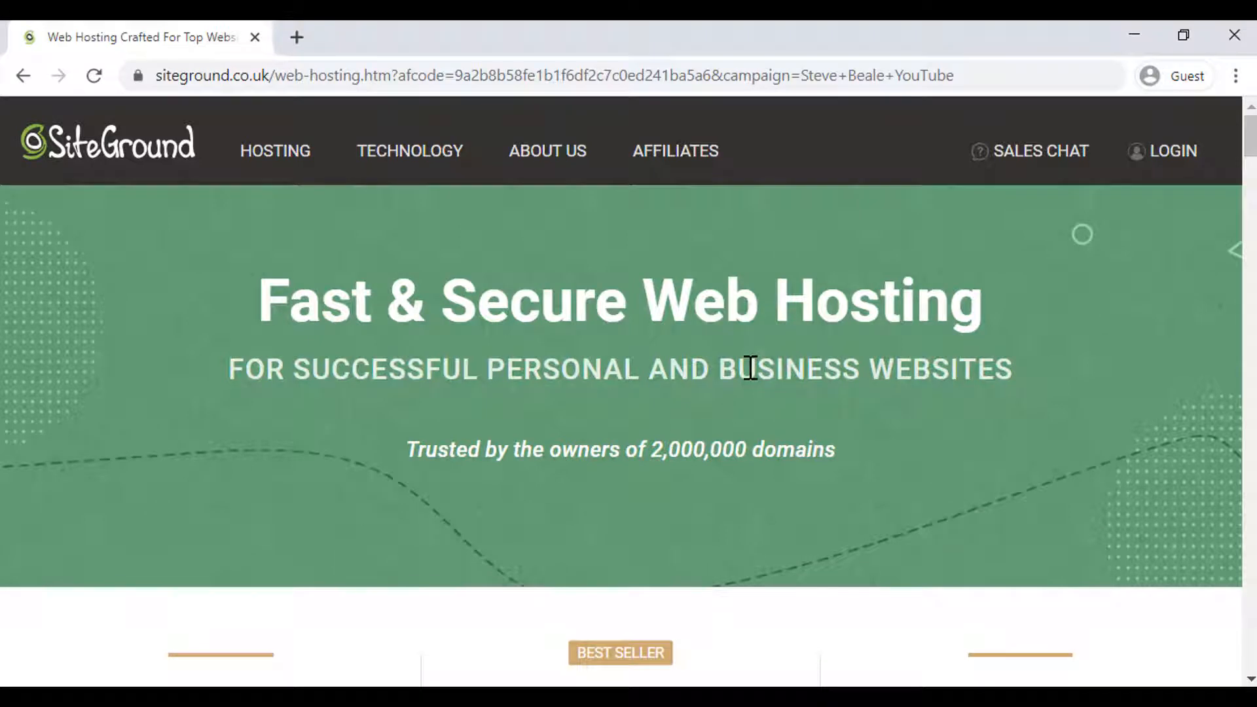
Review the hosting plans and get the GrowBig plan
{"action": "scroll", "coordinate": [628, 340], "scroll_direction": "down", "scroll_amount": 6}
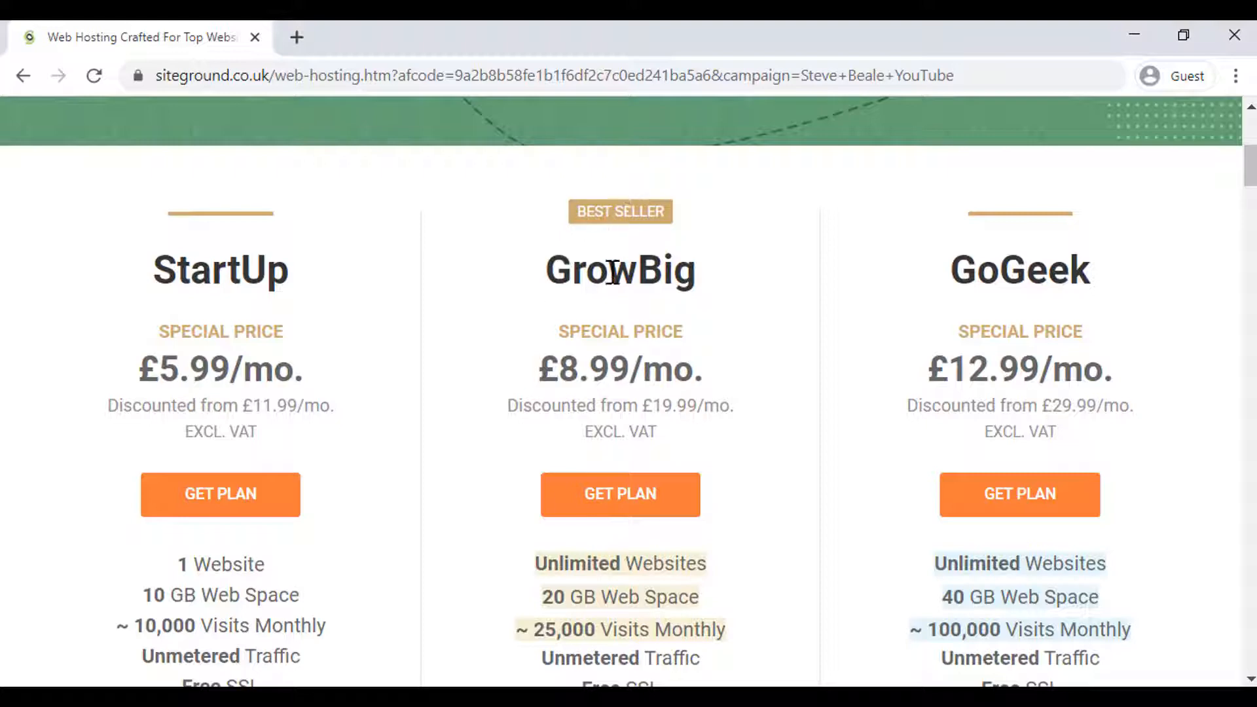
{"action": "scroll", "coordinate": [628, 429], "scroll_direction": "down", "scroll_amount": 2}
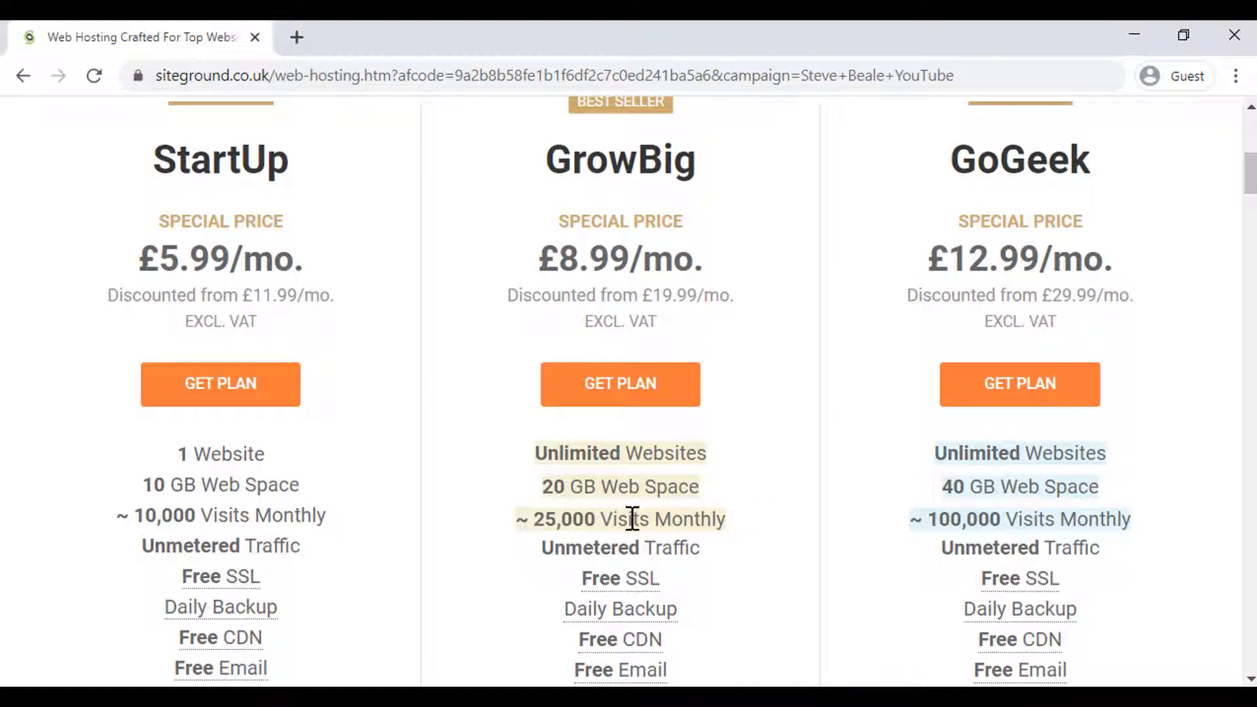
{"action": "scroll", "coordinate": [639, 519], "scroll_direction": "up", "scroll_amount": 2}
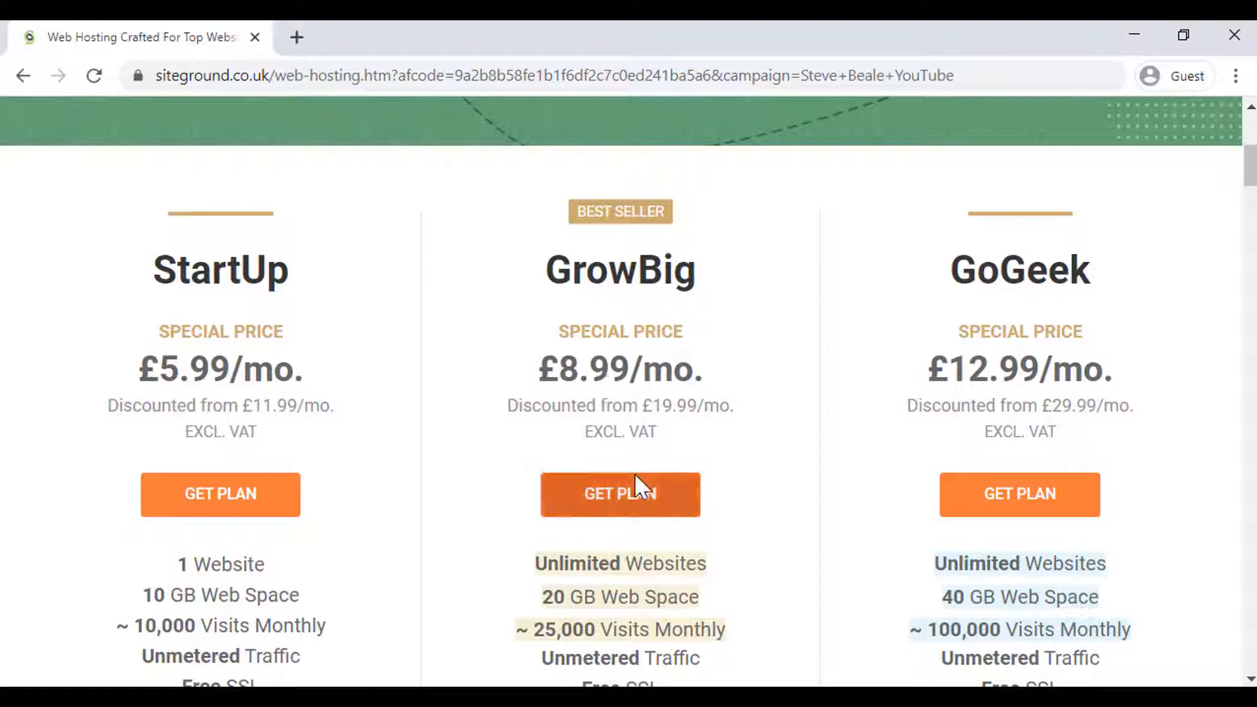
{"action": "left_click", "coordinate": [632, 496]}
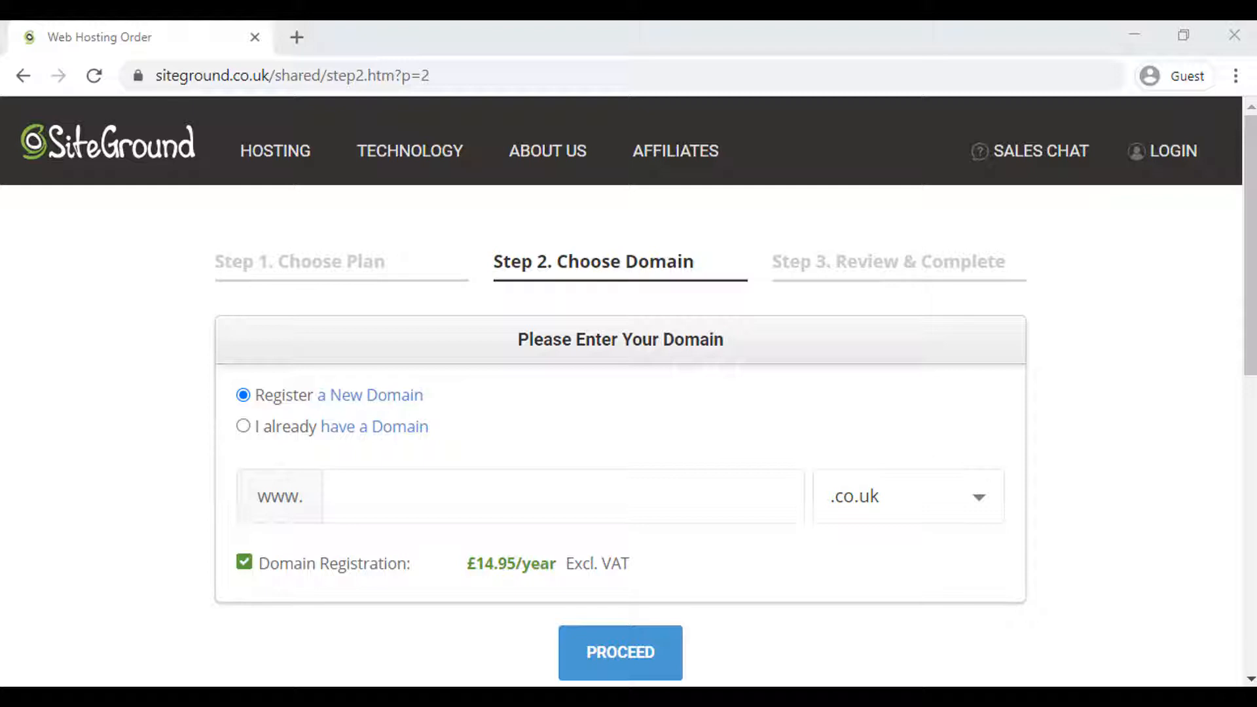
Try to register youtube.com as the new domain for the hosting order
{"action": "left_click", "coordinate": [459, 503]}
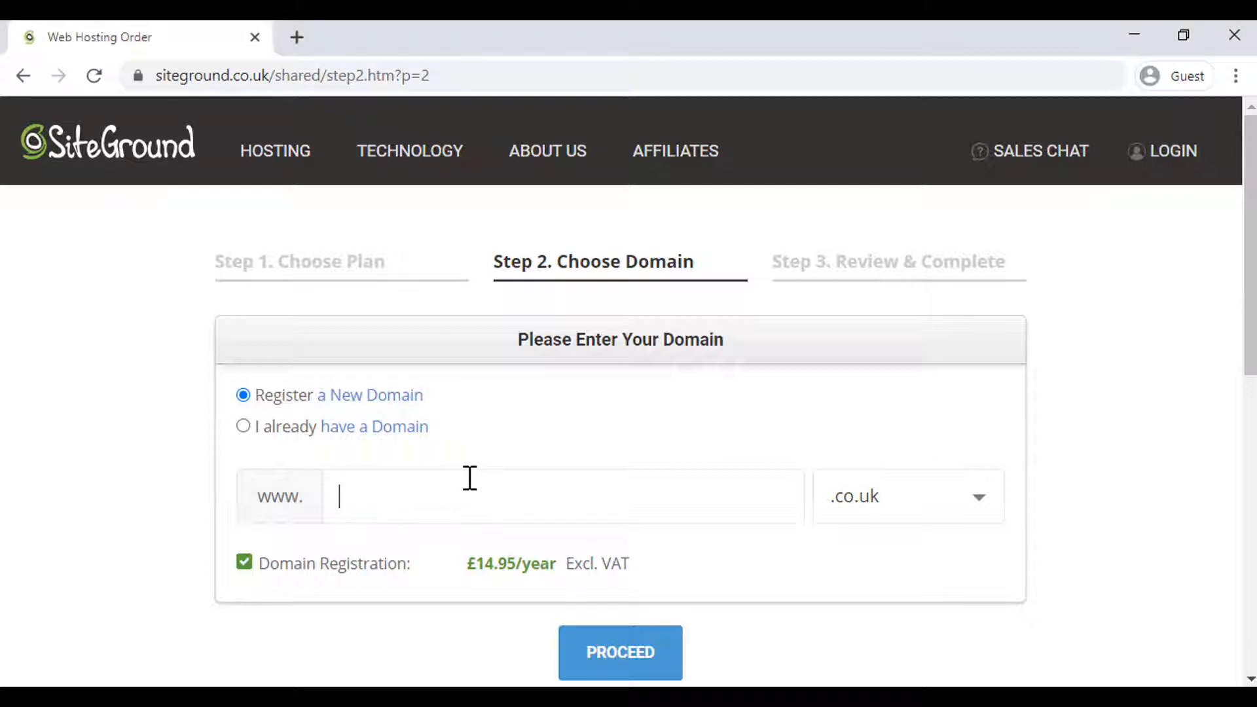
{"action": "type", "text": "youtube"}
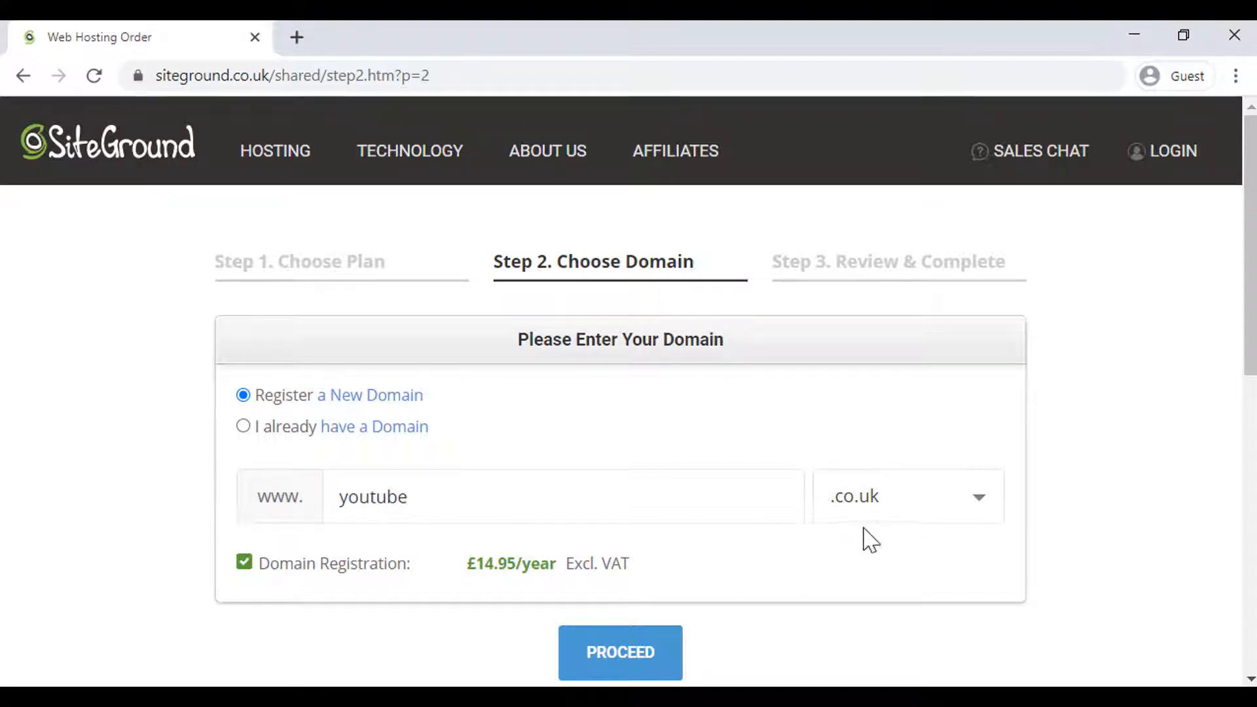
{"action": "left_click", "coordinate": [897, 492]}
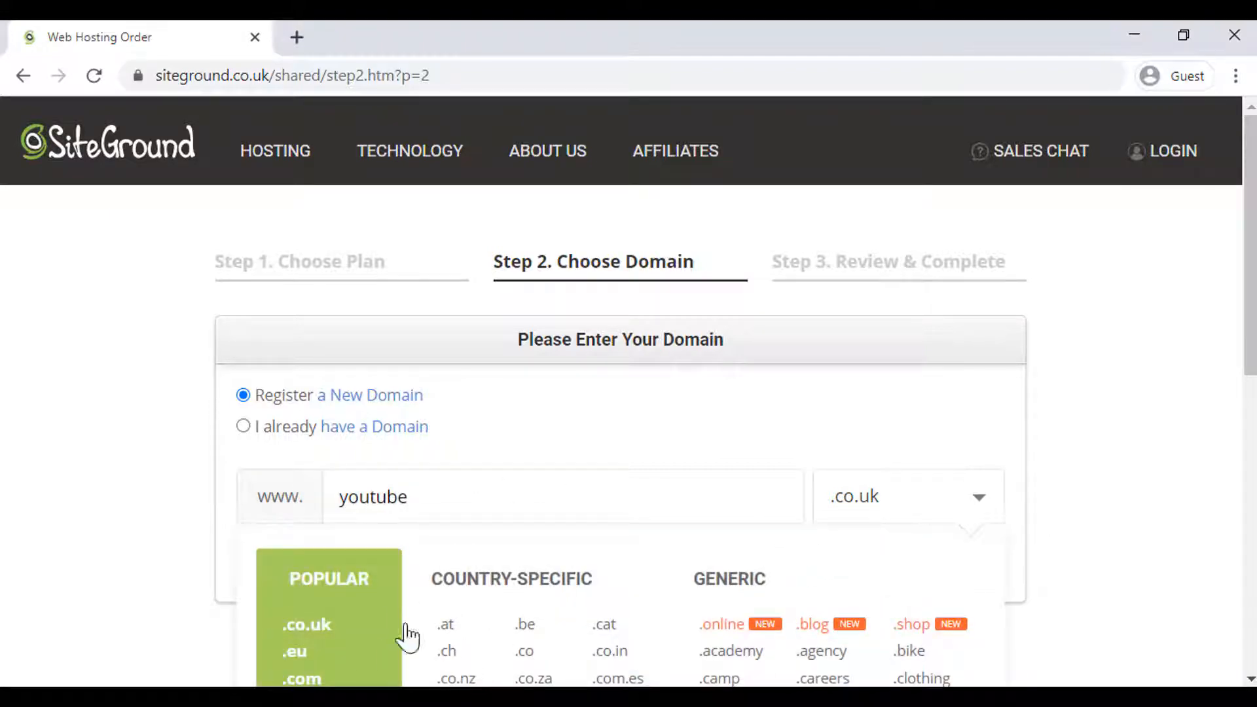
{"action": "left_click", "coordinate": [302, 678]}
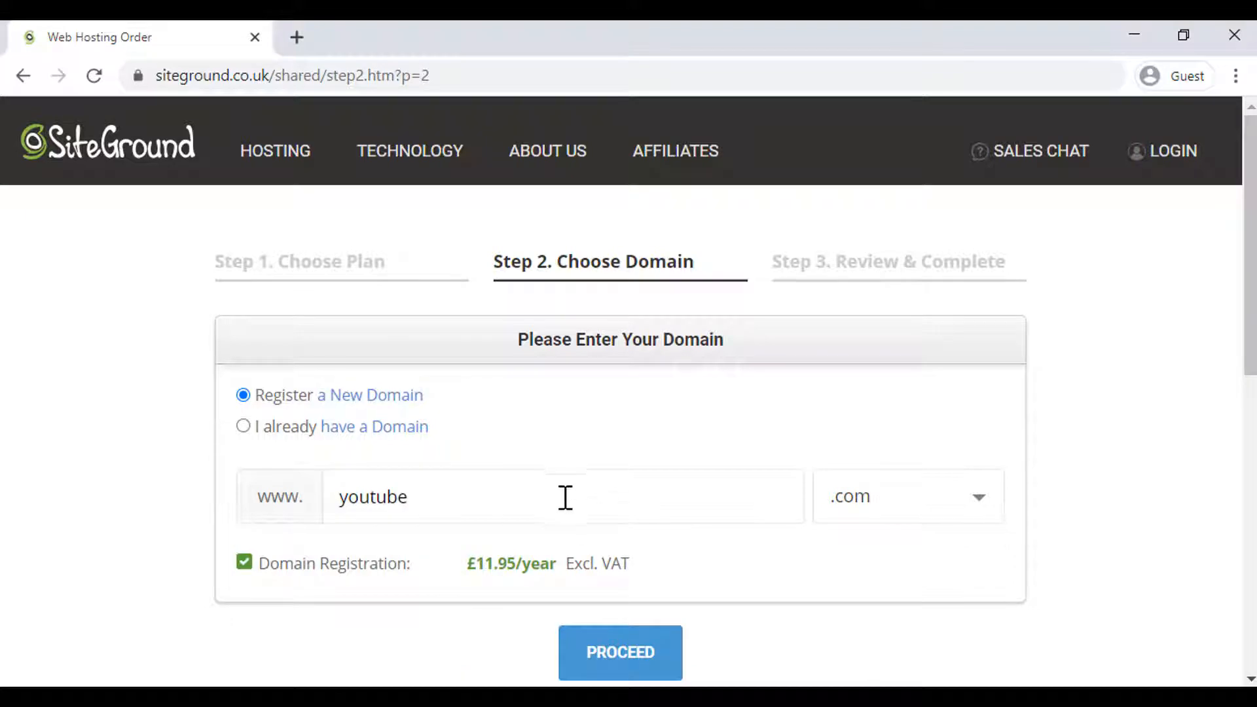
{"action": "left_click", "coordinate": [616, 654]}
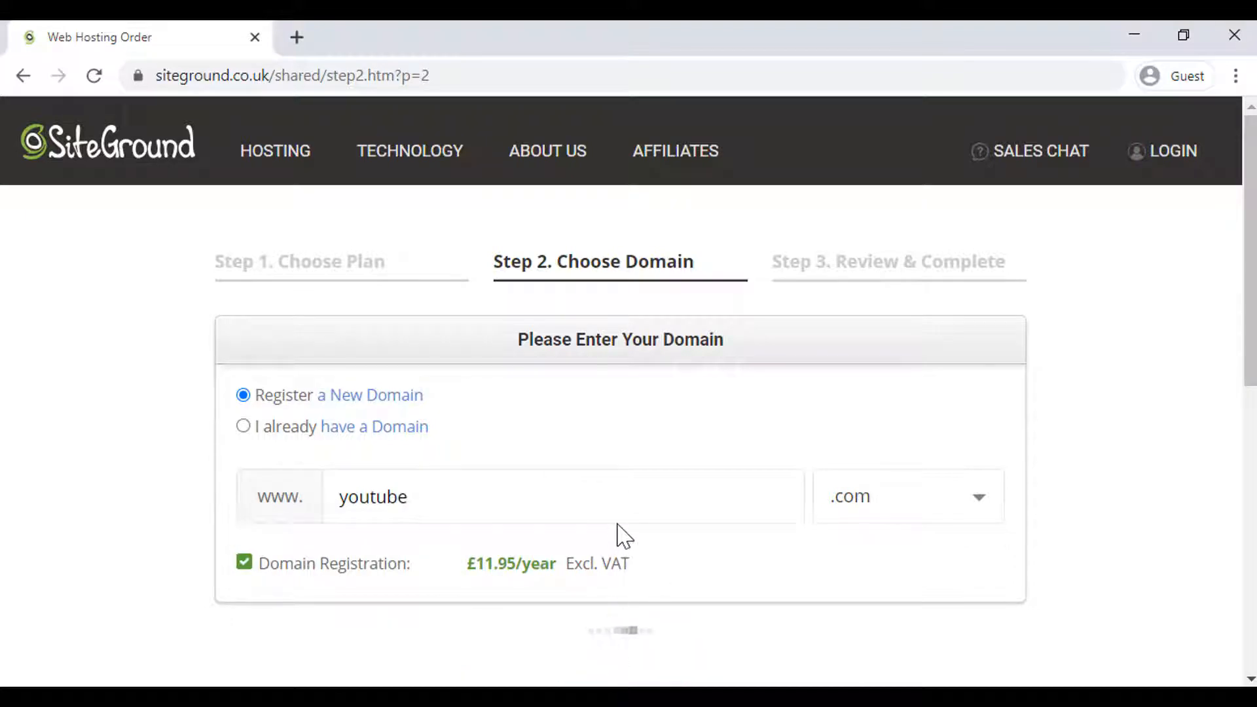
{"action": "scroll", "coordinate": [652, 437], "scroll_direction": "down", "scroll_amount": 1}
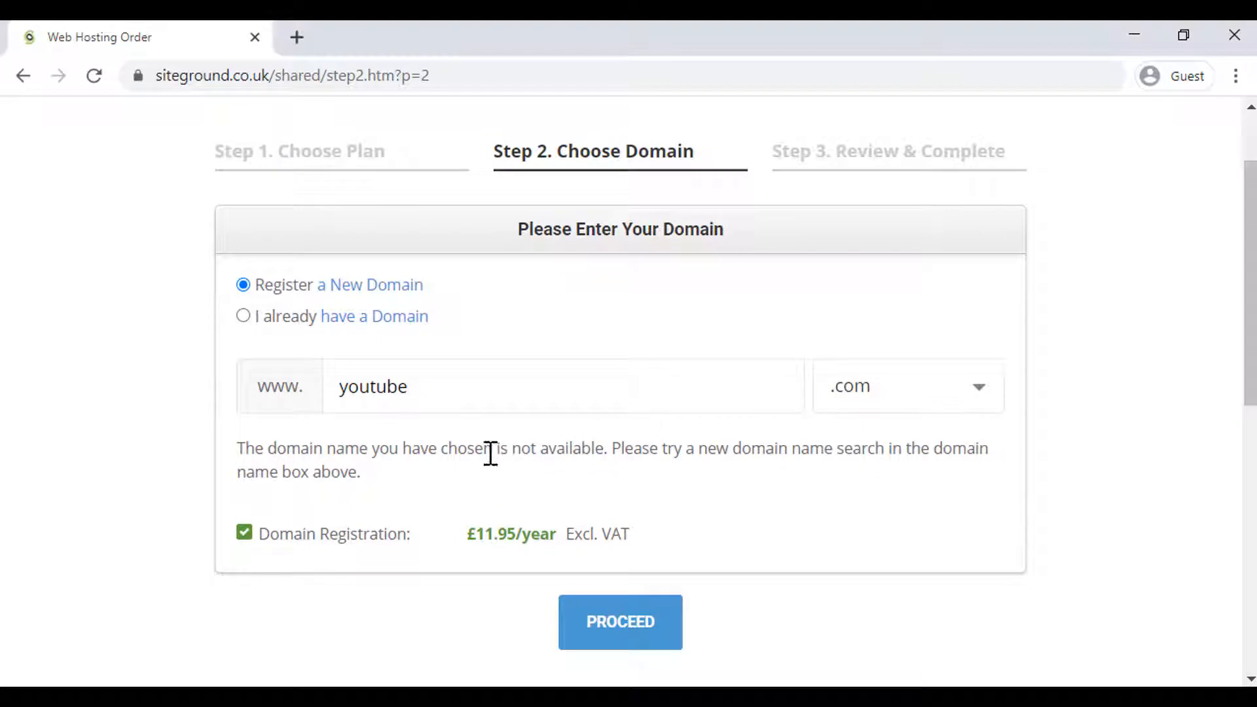
{"action": "left_click_drag", "start_coordinate": [485, 451], "coordinate": [605, 452]}
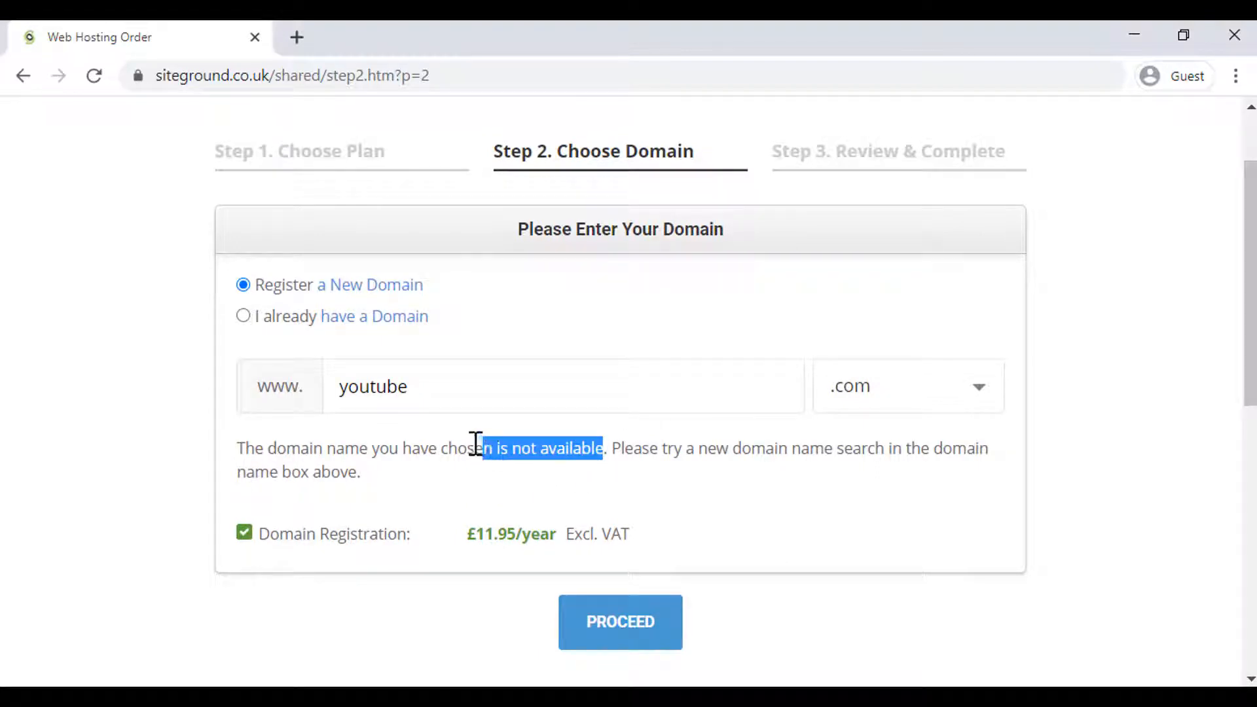
{"action": "left_click", "coordinate": [561, 389]}
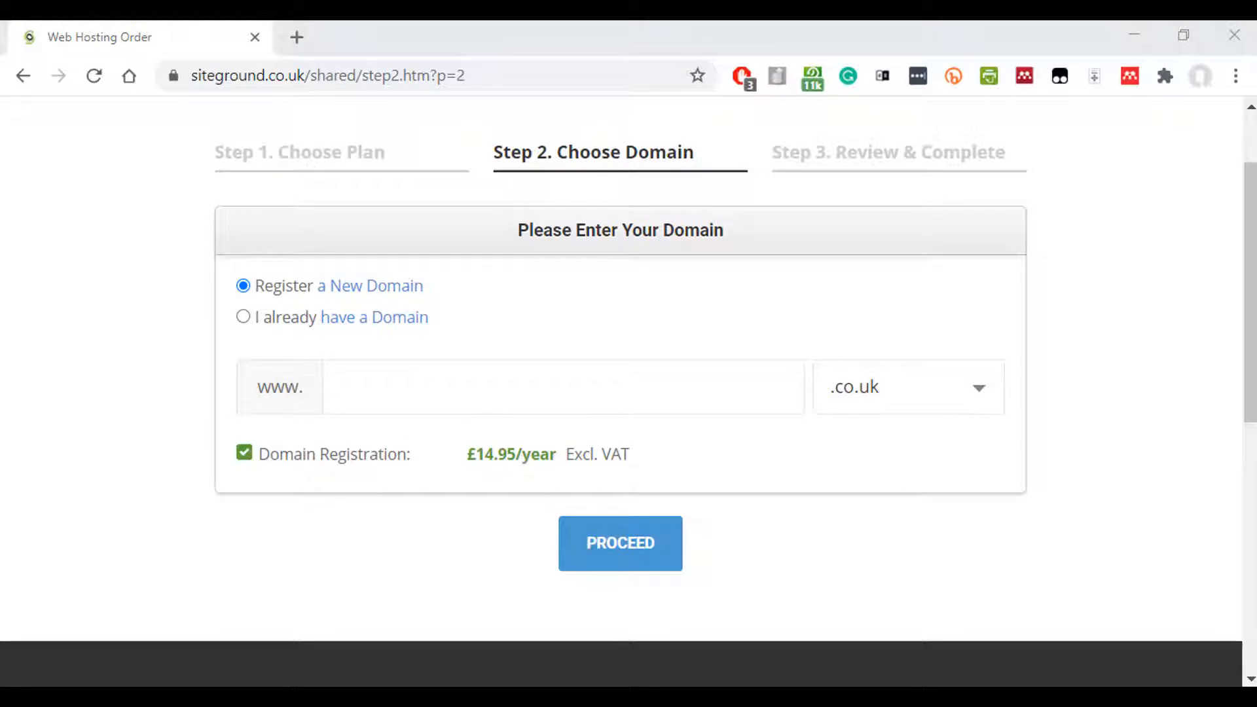
Enter steveswpblog as the new domain with the .com extension and proceed to the order review
{"action": "left_click", "coordinate": [393, 394]}
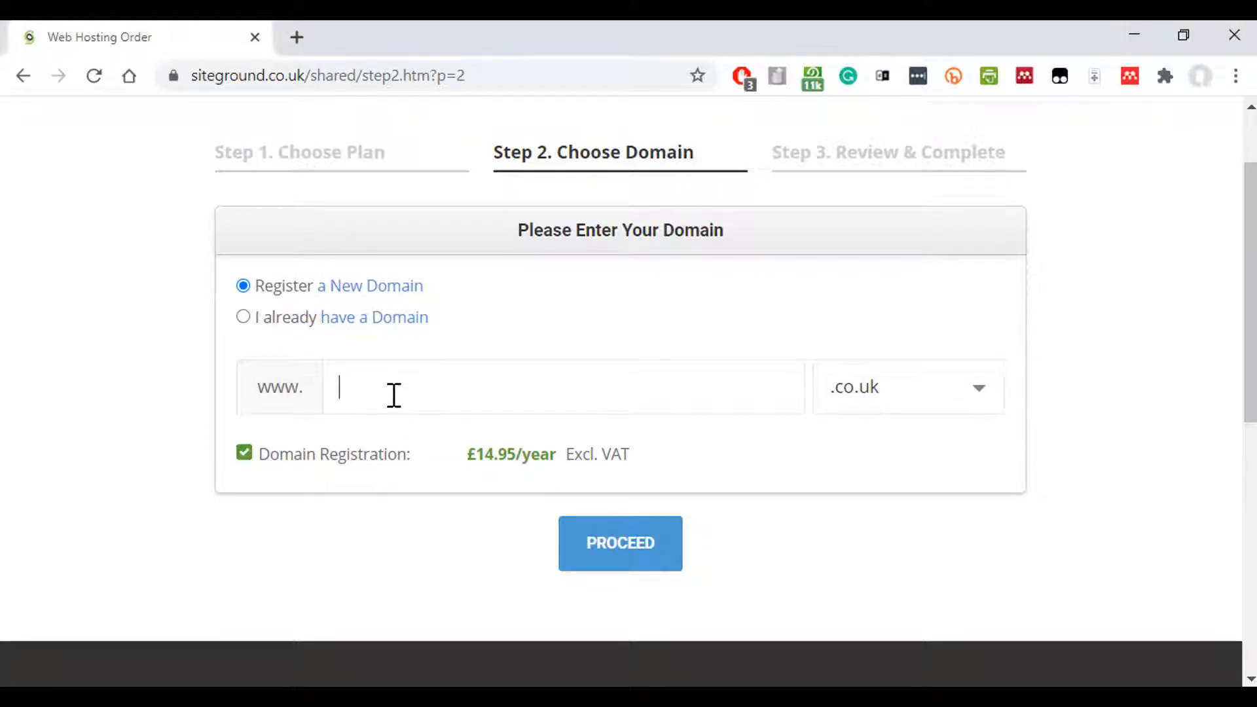
{"action": "type", "text": "stew"}
{"action": "type", "text": "eswpblog"}
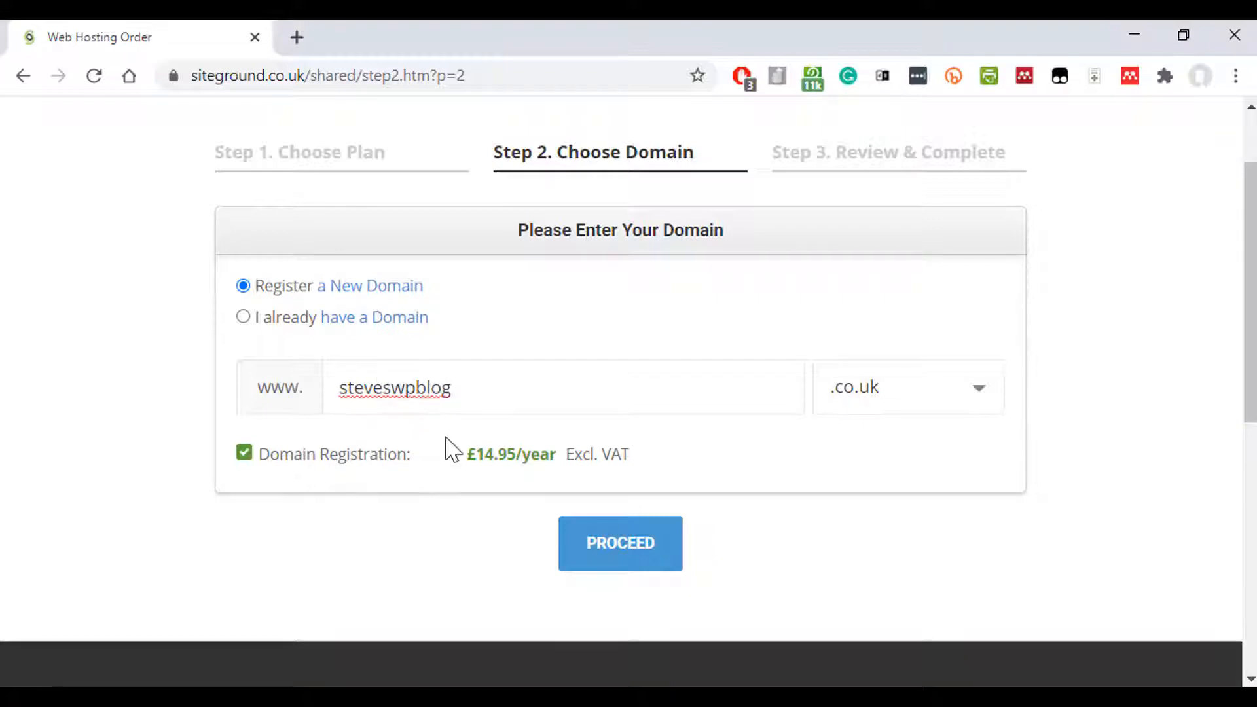
{"action": "left_click", "coordinate": [961, 389]}
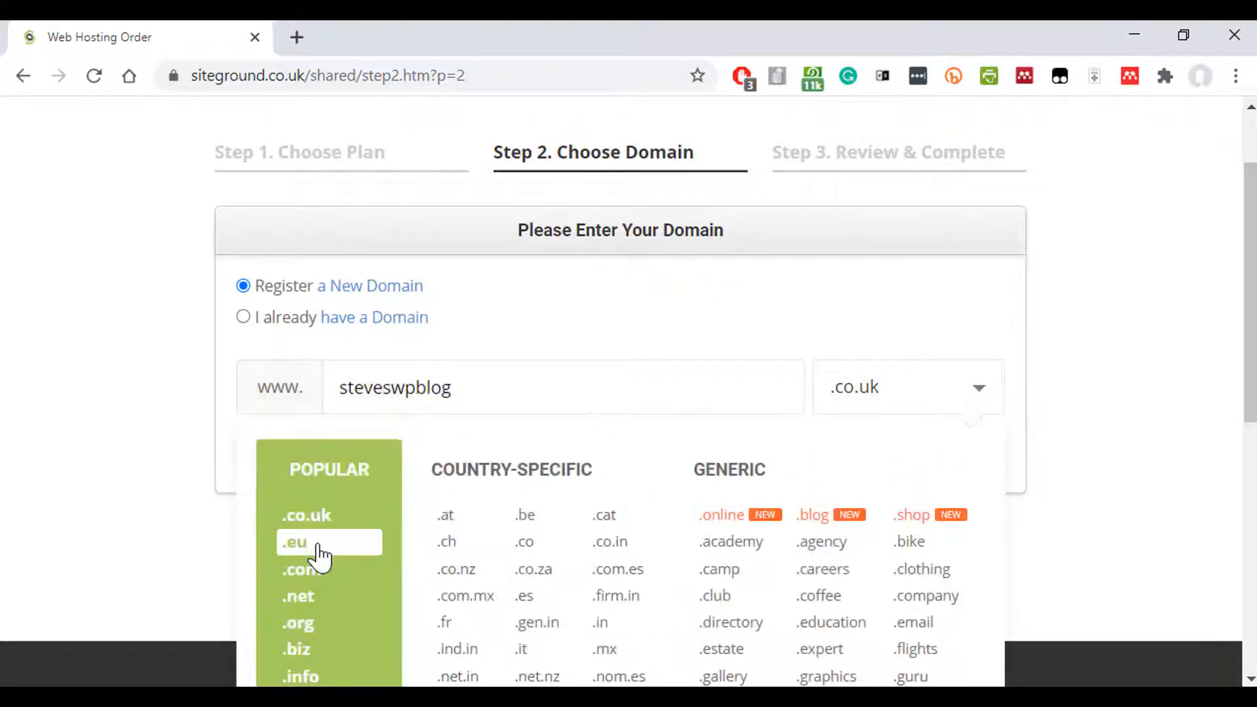
{"action": "left_click", "coordinate": [302, 571]}
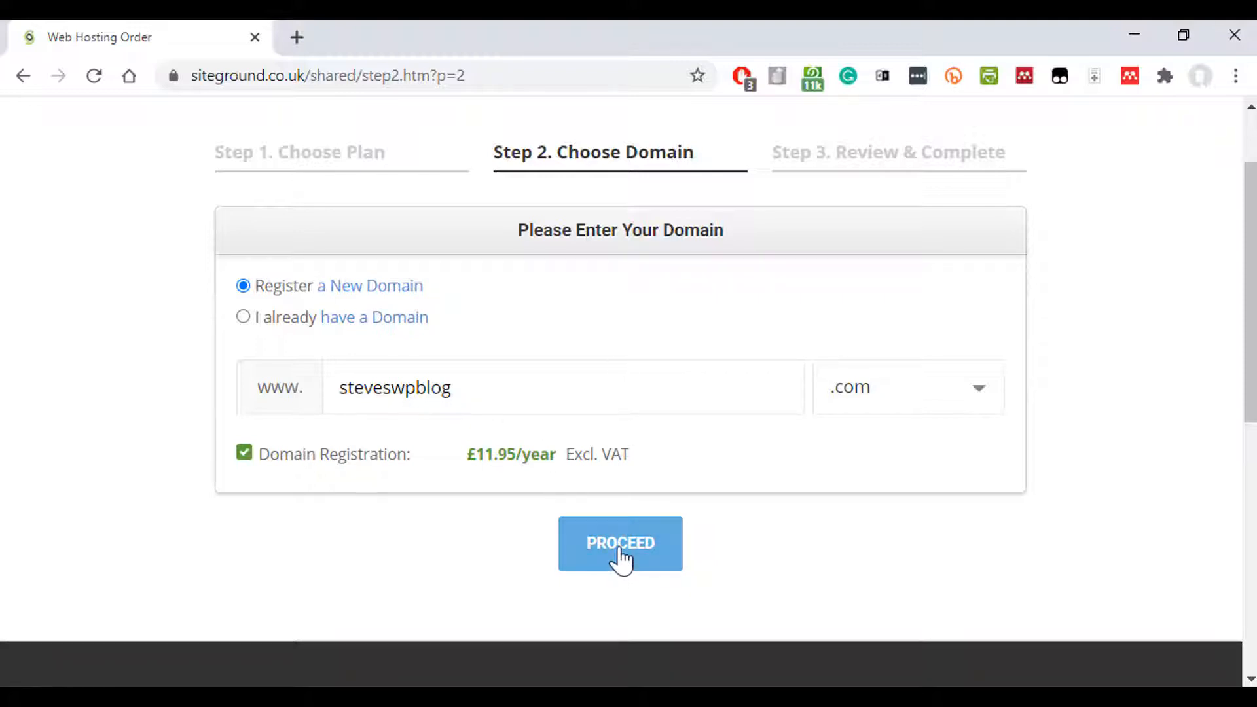
{"action": "left_click", "coordinate": [620, 560]}
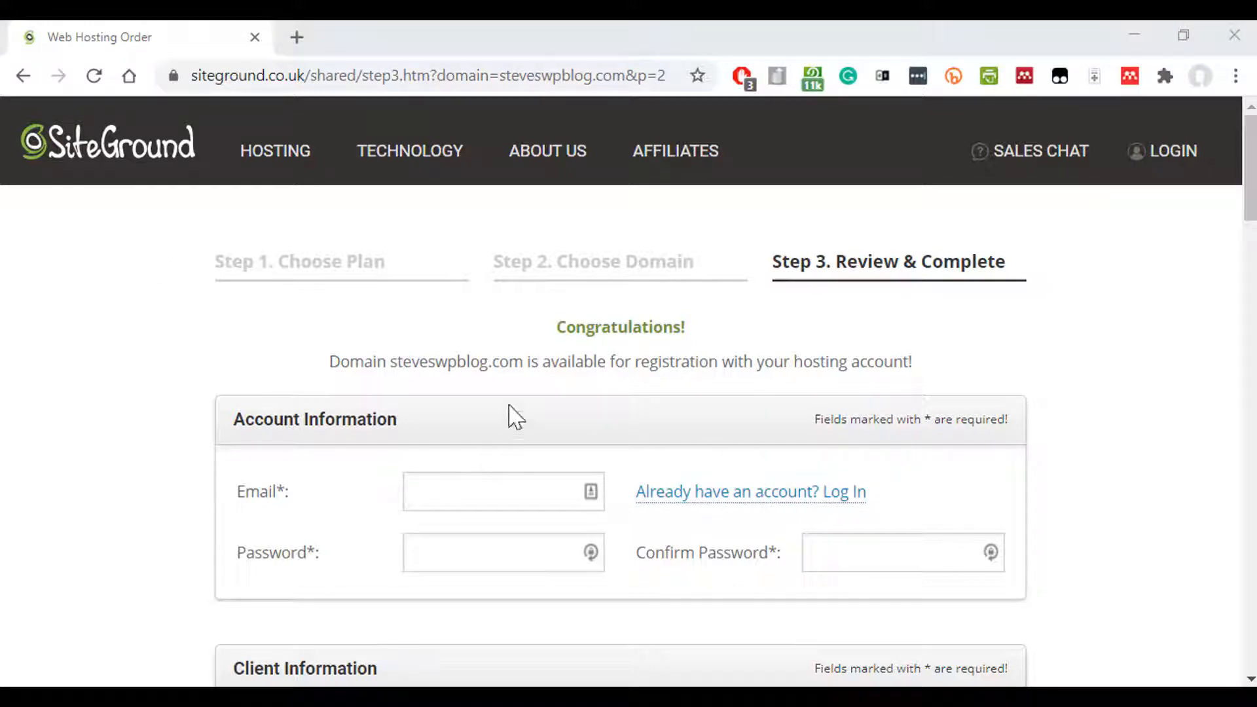
Look over the order form and claim the special-price discount for the 12-month GrowBig plan
{"action": "scroll", "coordinate": [621, 392], "scroll_direction": "down", "scroll_amount": 15}
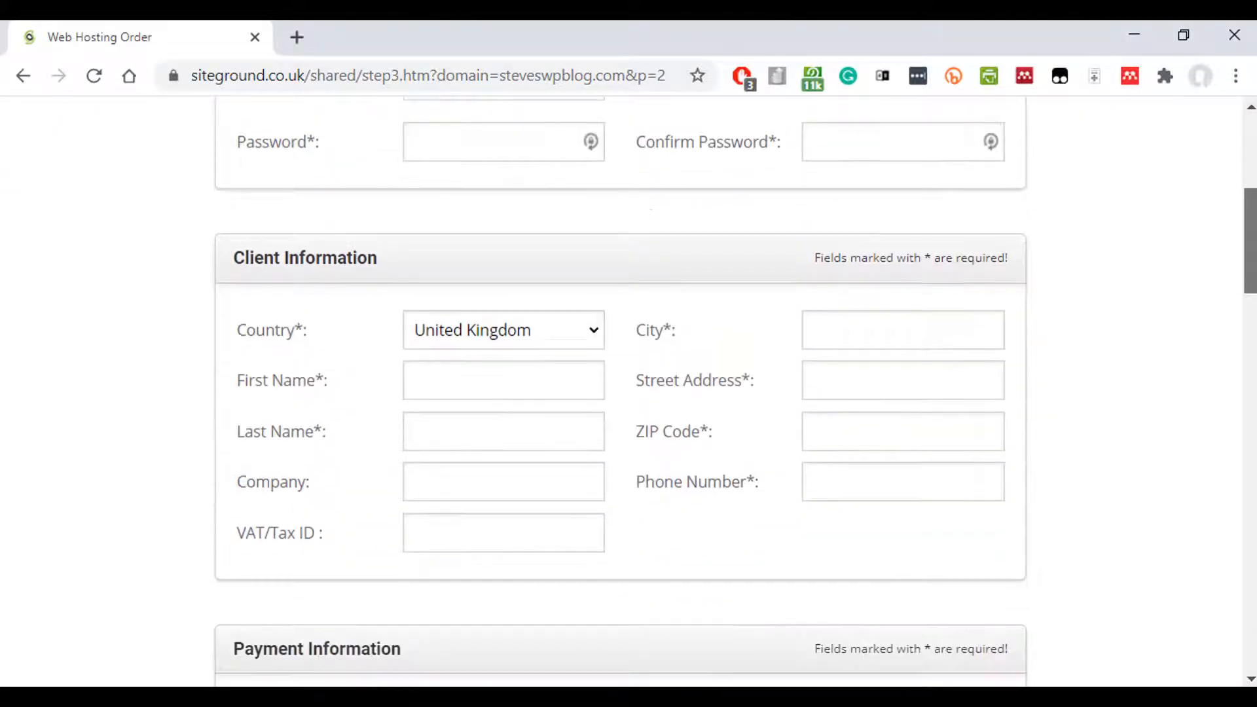
{"action": "left_click_drag", "start_coordinate": [1254, 379], "coordinate": [1254, 192]}
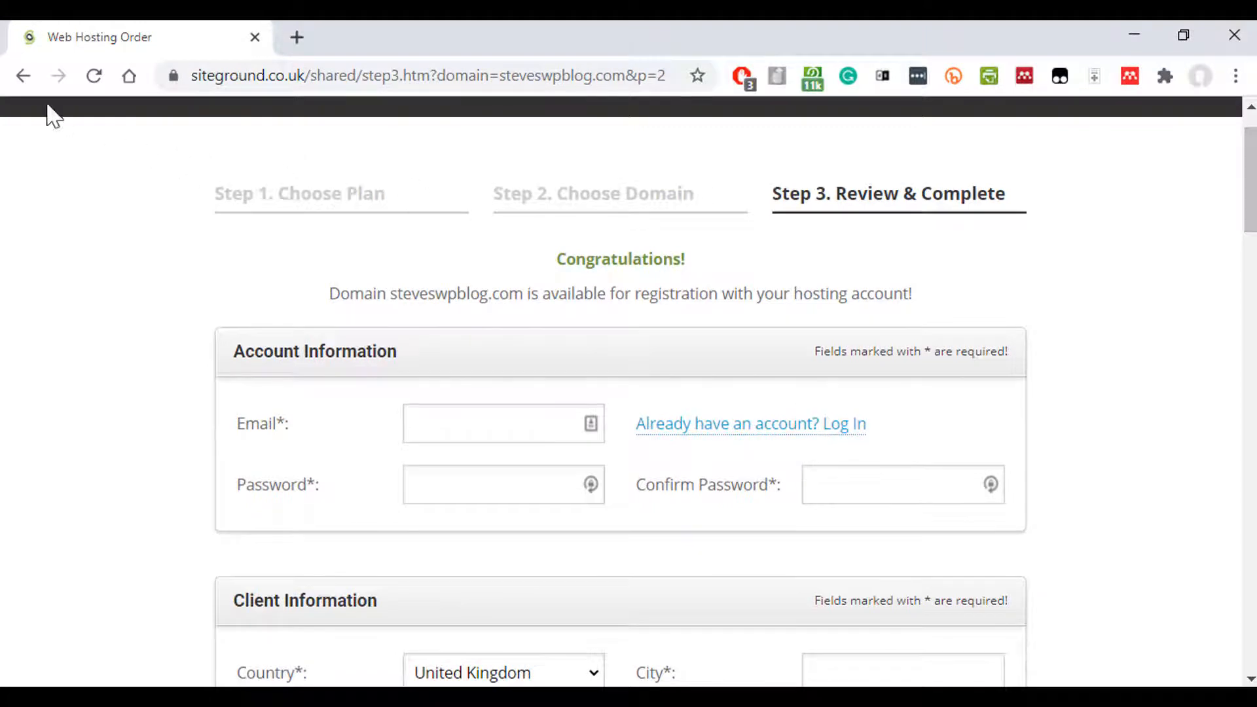
{"action": "mouse_move", "coordinate": [23, 77]}
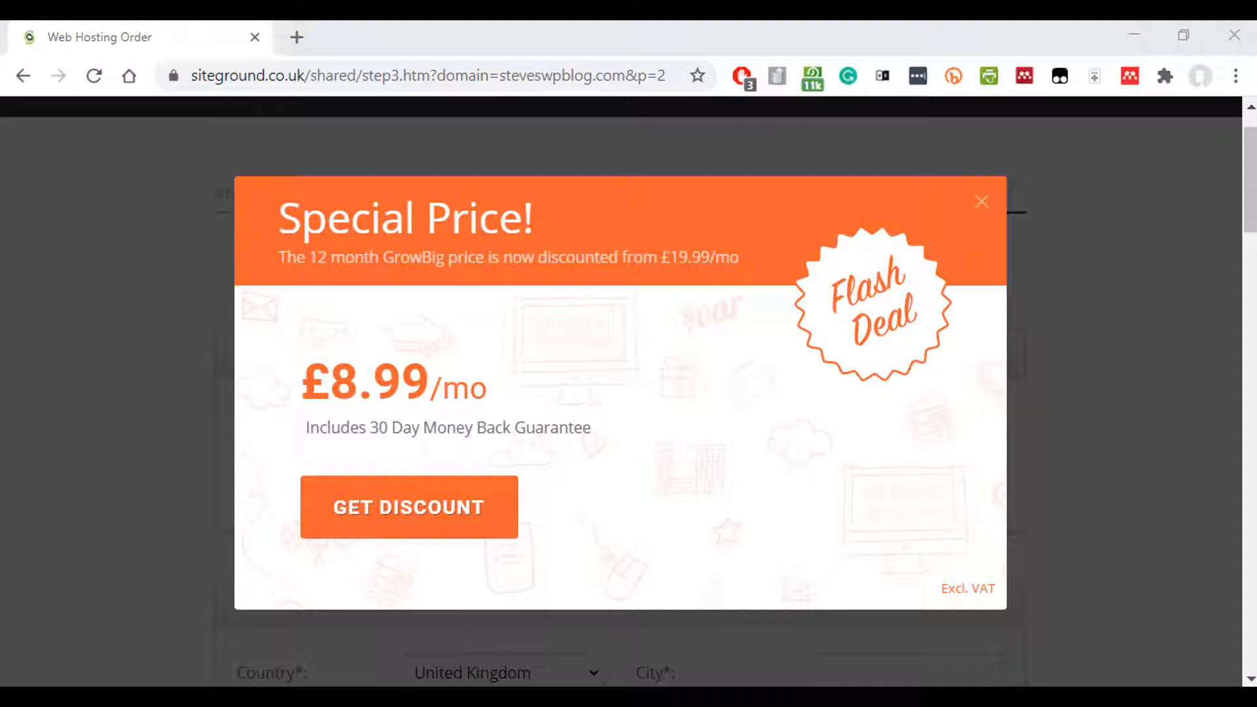
{"action": "left_click", "coordinate": [401, 524]}
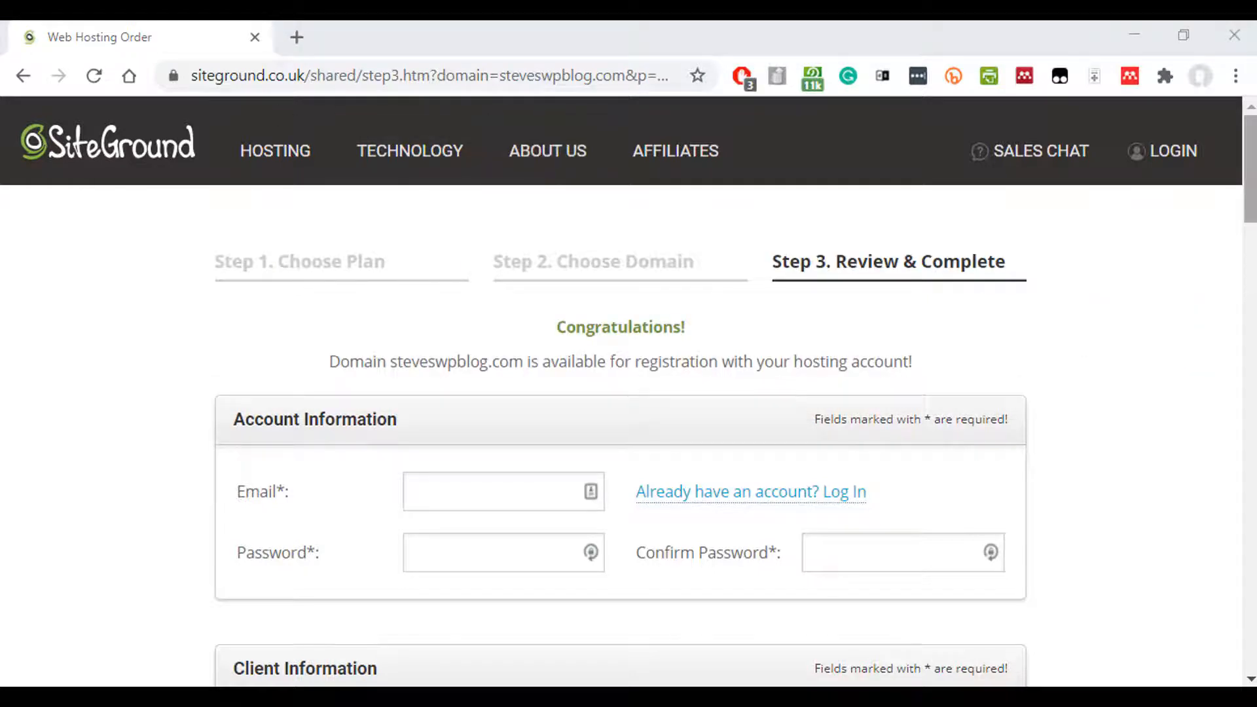
Keep the hosting period at 12 months - BEST DEAL and add Domain Privacy to the order
{"action": "scroll", "coordinate": [622, 392], "scroll_direction": "down", "scroll_amount": 7}
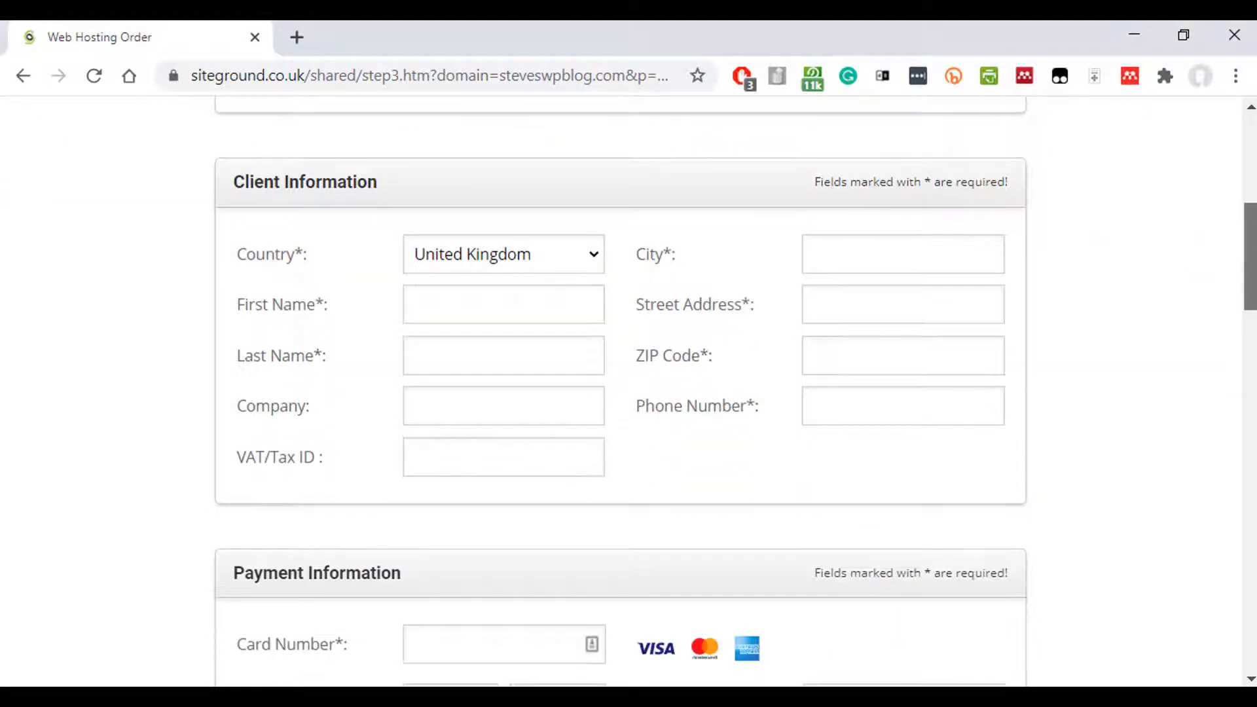
{"action": "left_click_drag", "start_coordinate": [1252, 286], "coordinate": [1252, 441]}
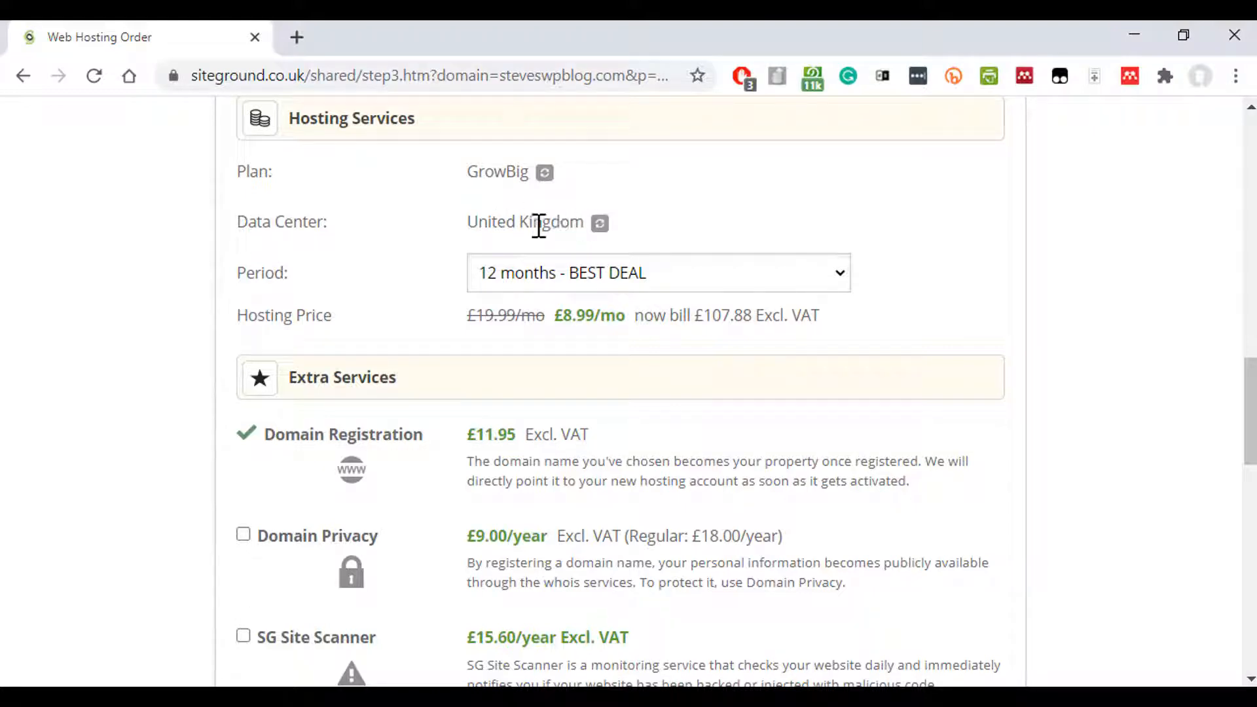
{"action": "left_click", "coordinate": [556, 281]}
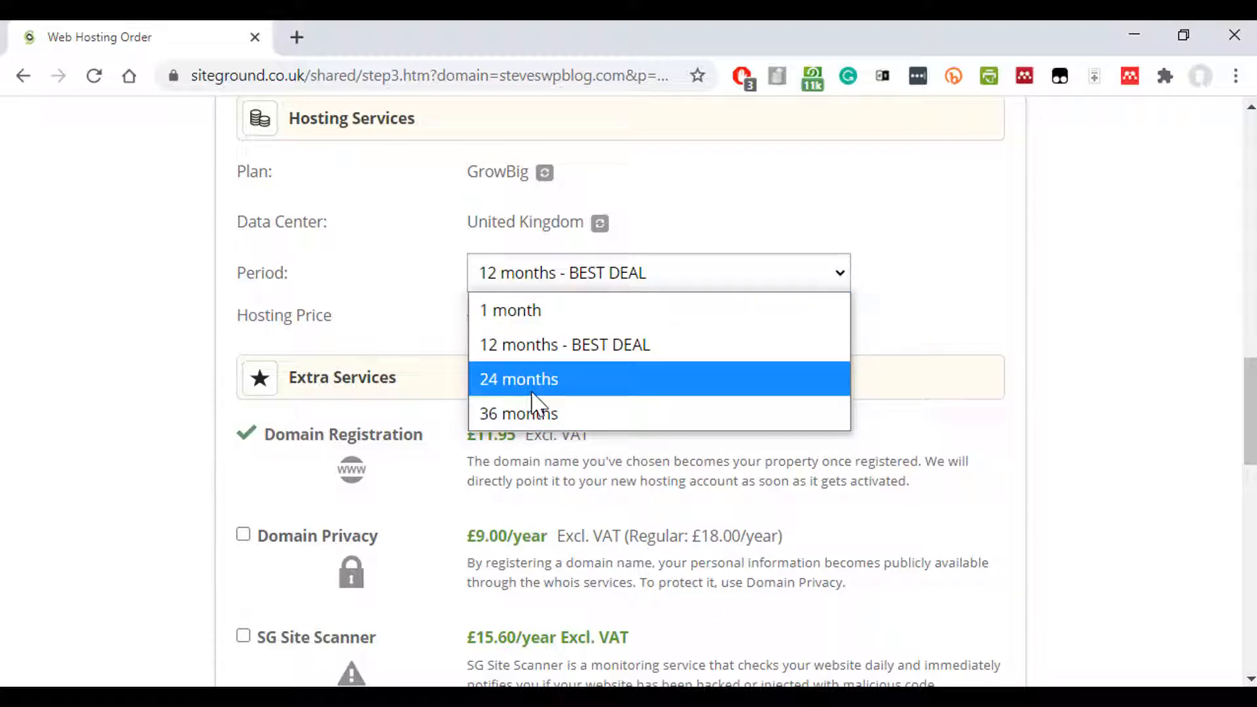
{"action": "left_click", "coordinate": [551, 350]}
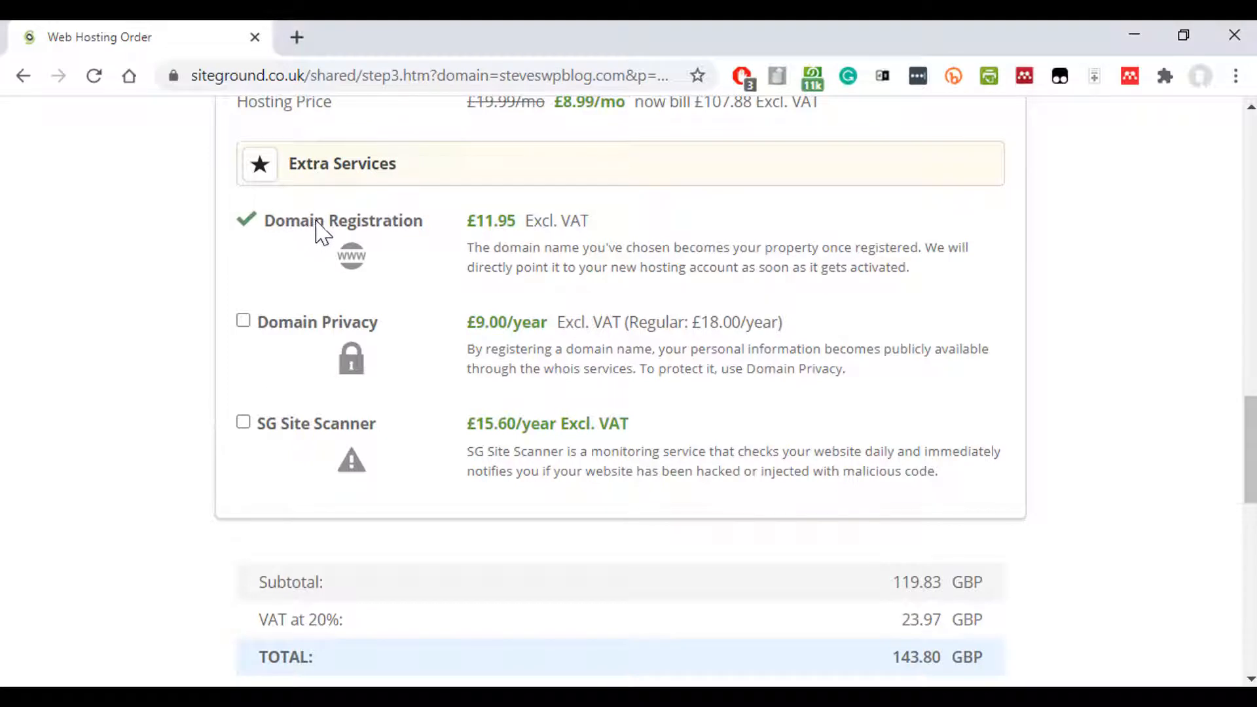
{"action": "left_click", "coordinate": [244, 322]}
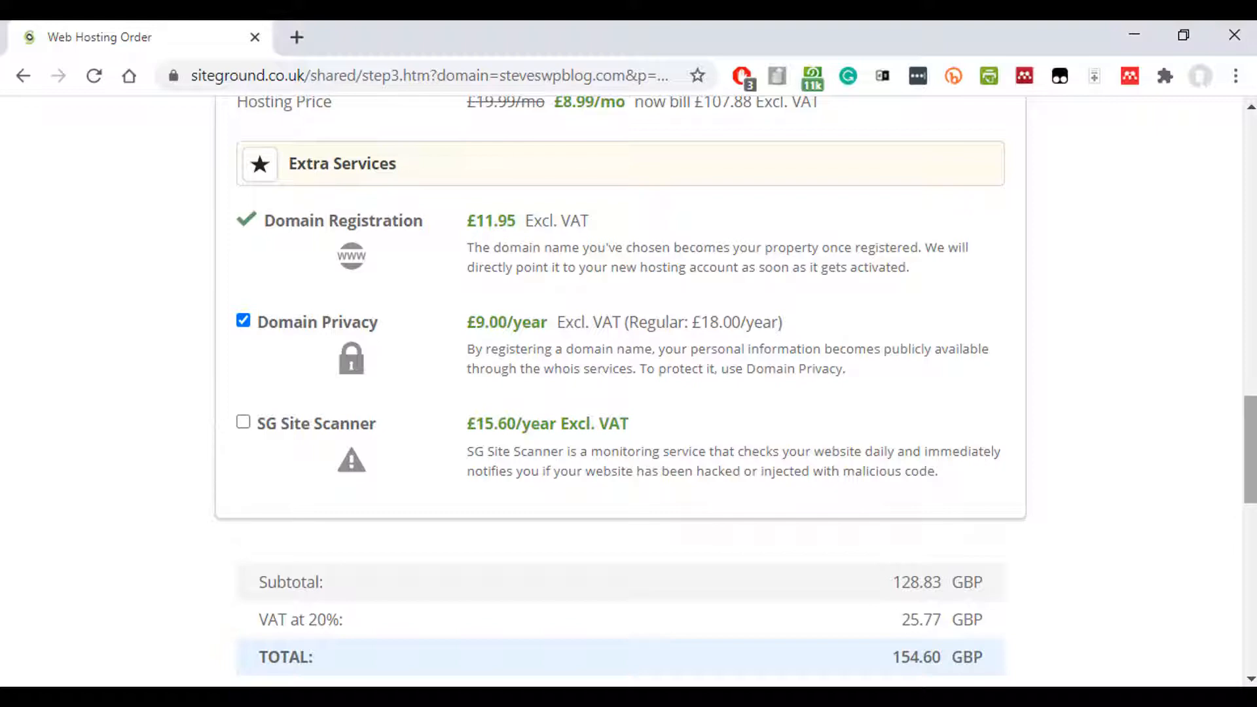
Confirm agreement to the Terms of Service and Privacy Policy, and open the Terms of Service in a maximized window
{"action": "left_click_drag", "start_coordinate": [1250, 442], "coordinate": [1250, 515]}
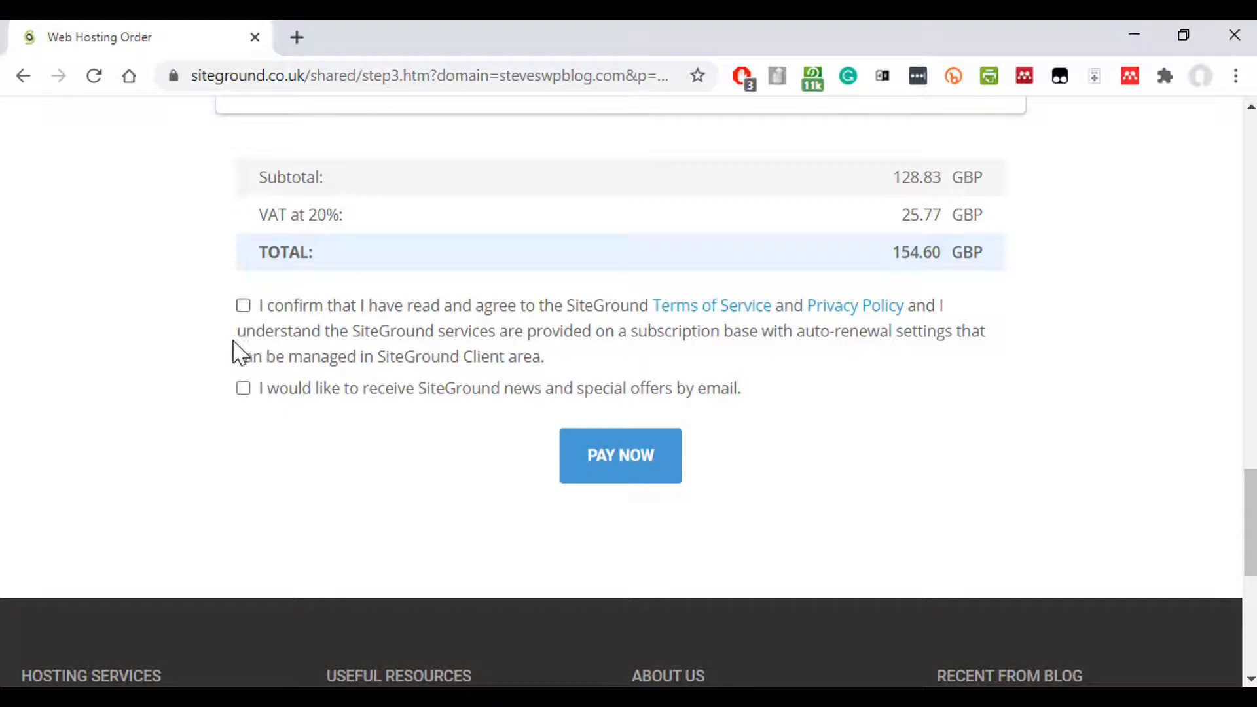
{"action": "left_click", "coordinate": [244, 307]}
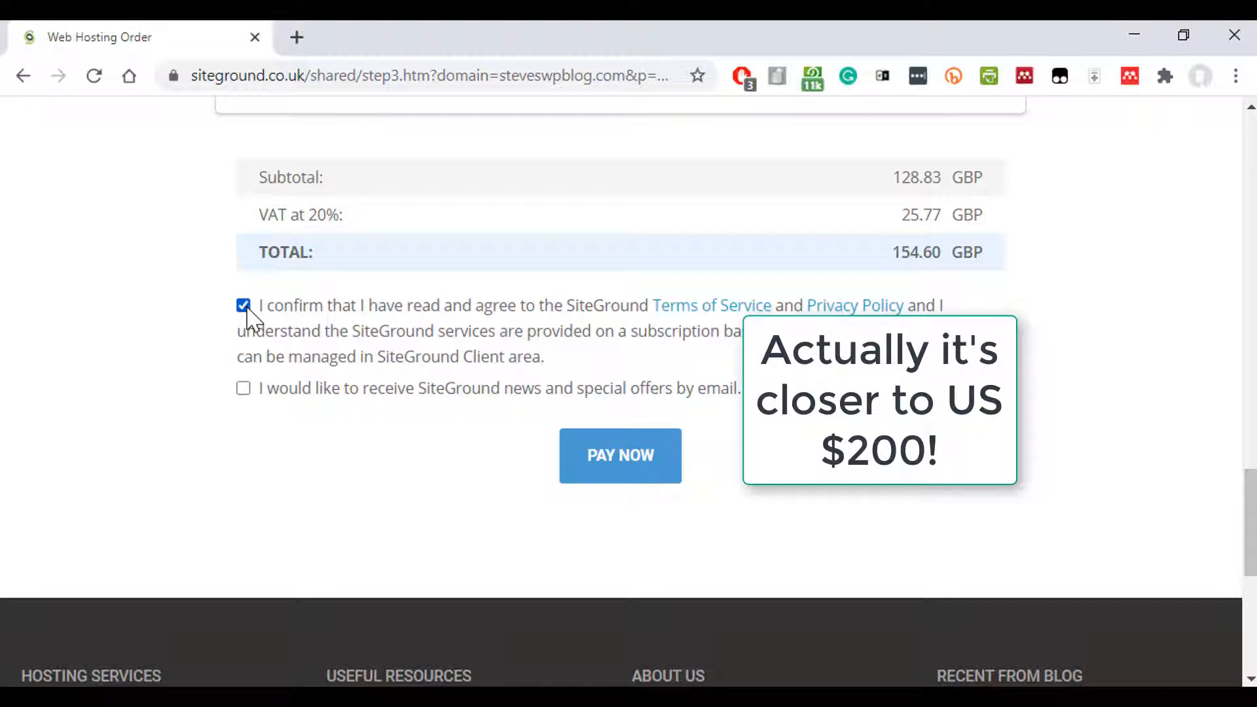
{"action": "left_click", "coordinate": [680, 310]}
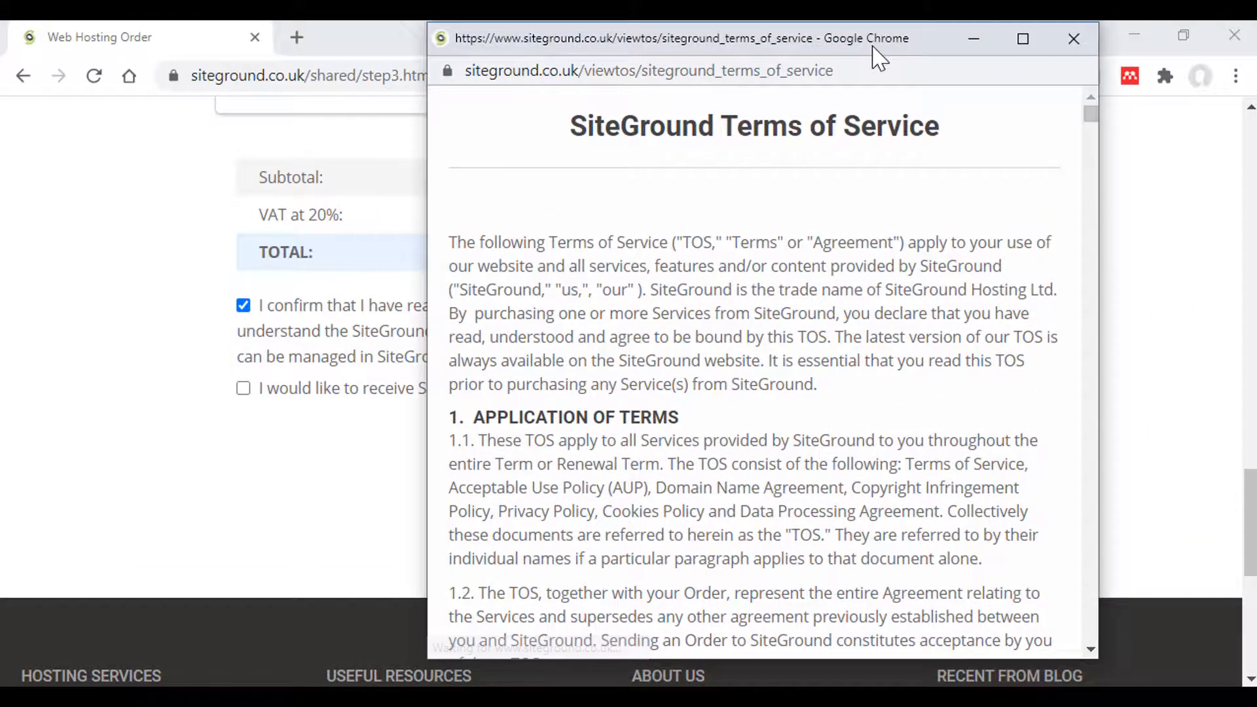
{"action": "double_click", "coordinate": [873, 43]}
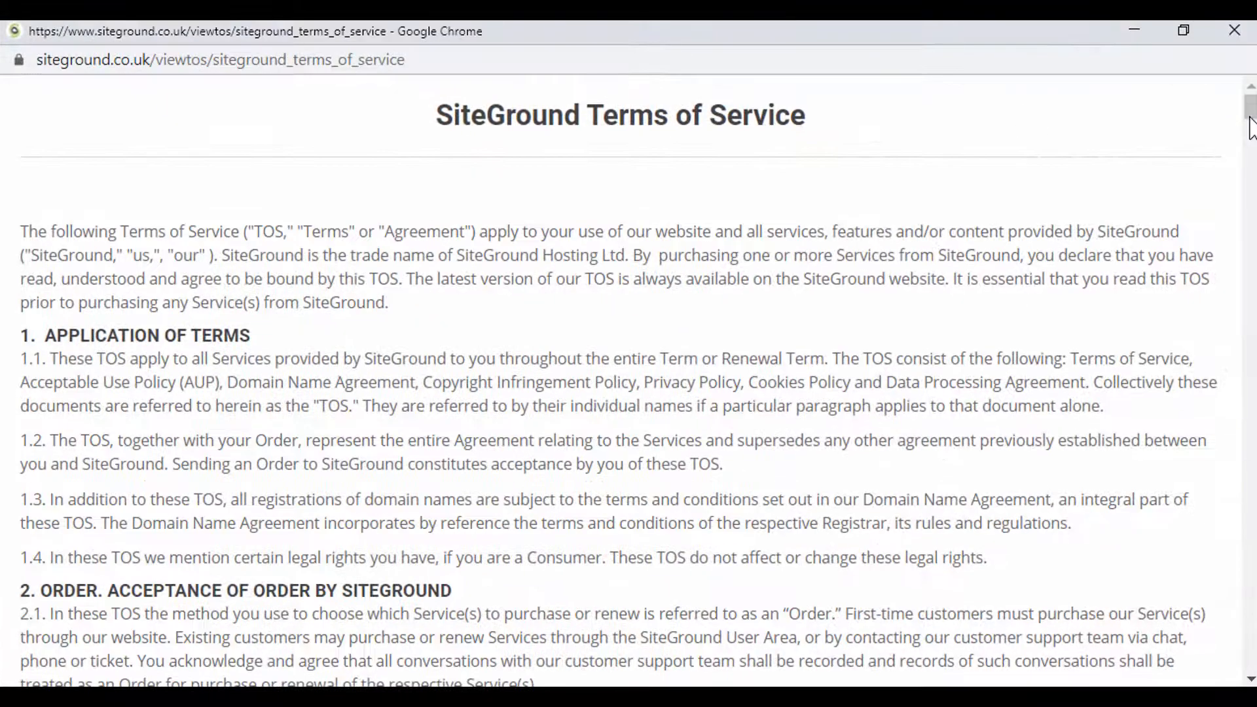
Skim the Terms of Service to the end and view the Privacy Policy, closing each document
{"action": "left_click_drag", "start_coordinate": [1249, 118], "coordinate": [1249, 654]}
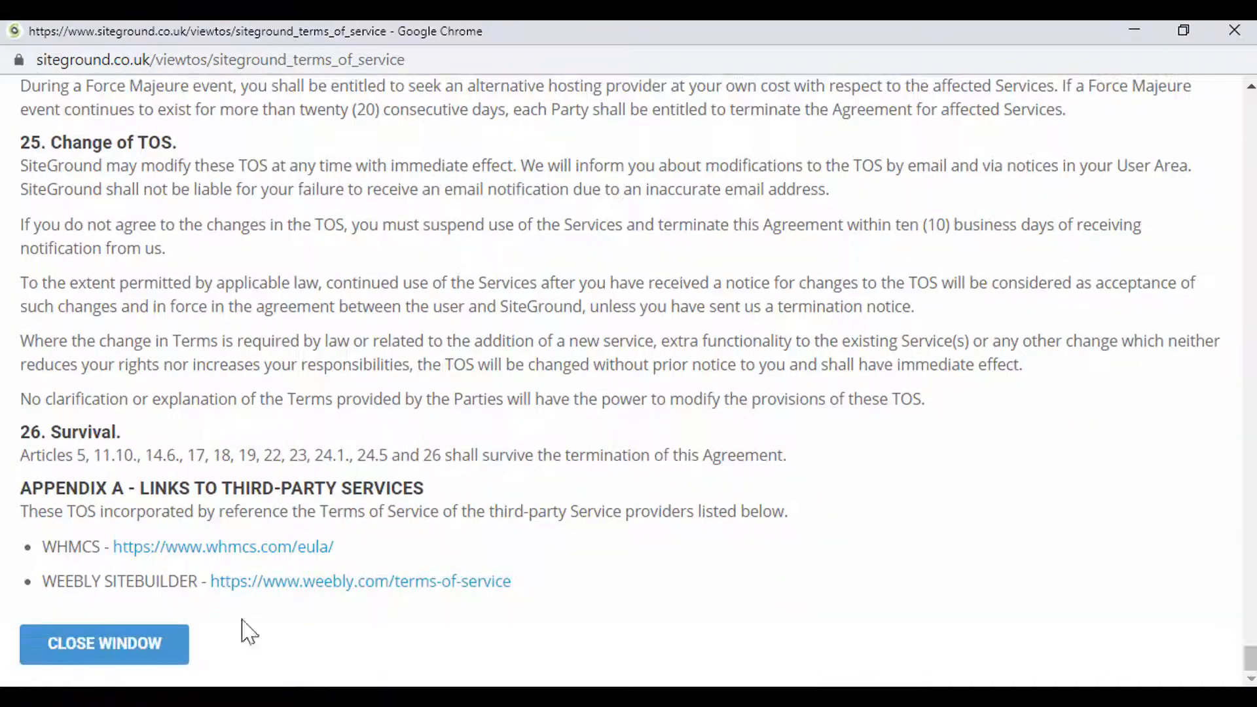
{"action": "left_click", "coordinate": [146, 654]}
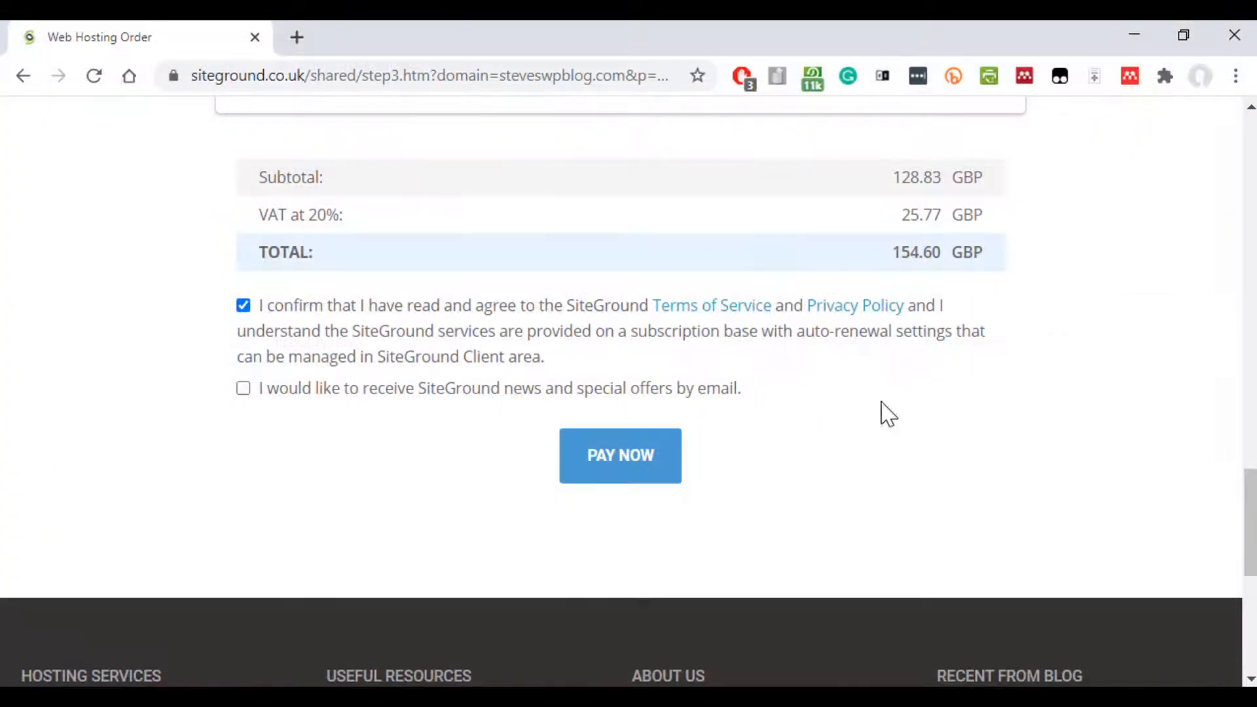
{"action": "left_click", "coordinate": [875, 308]}
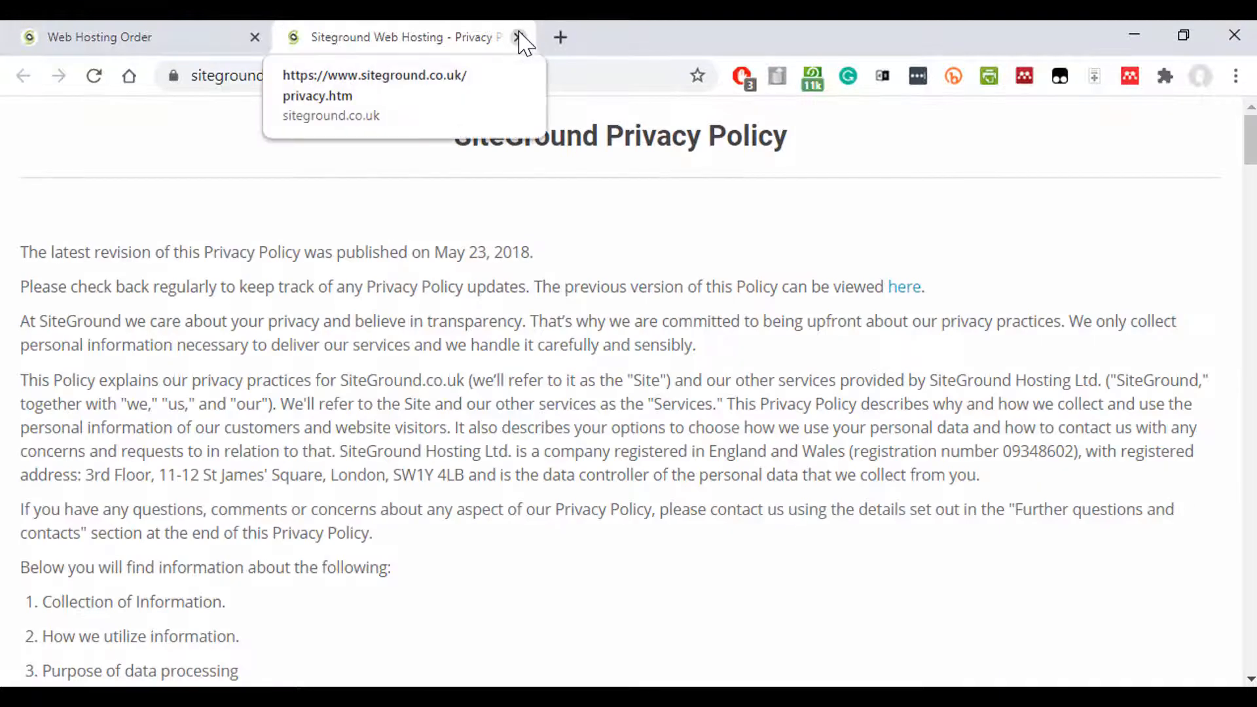
{"action": "left_click", "coordinate": [518, 37]}
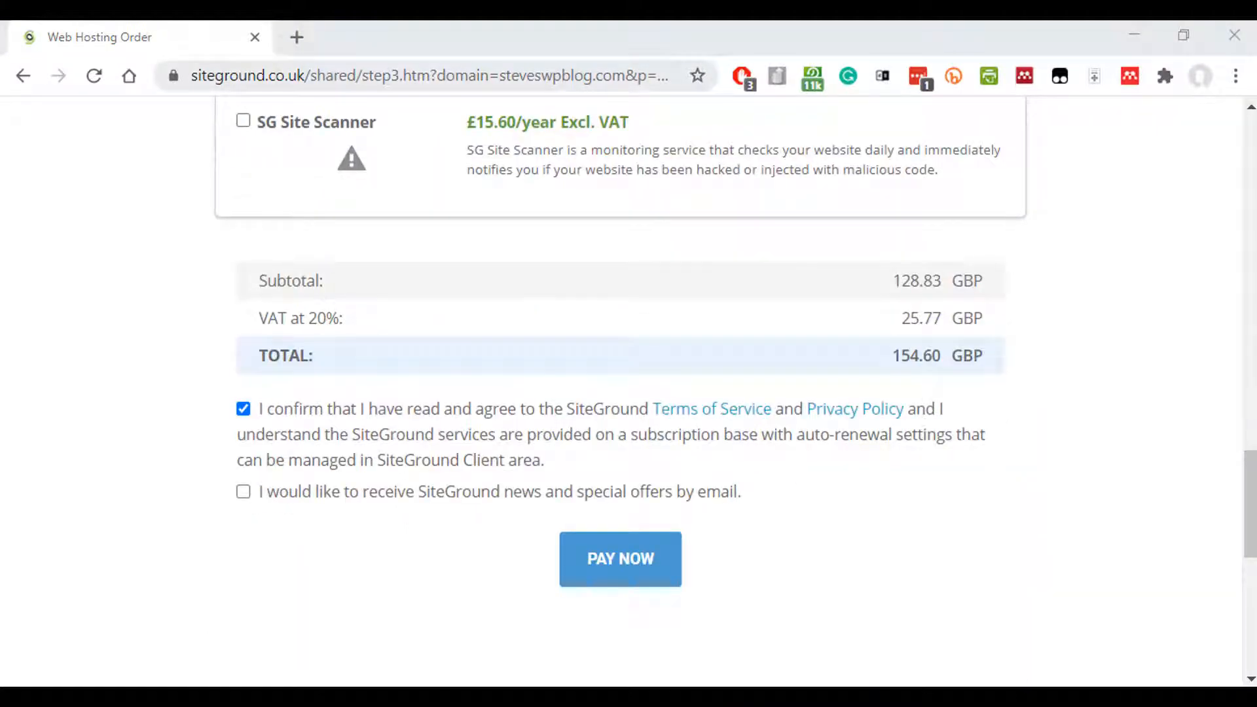
Submit the payment for the hosting order and proceed to the customer area
{"action": "left_click", "coordinate": [638, 566]}
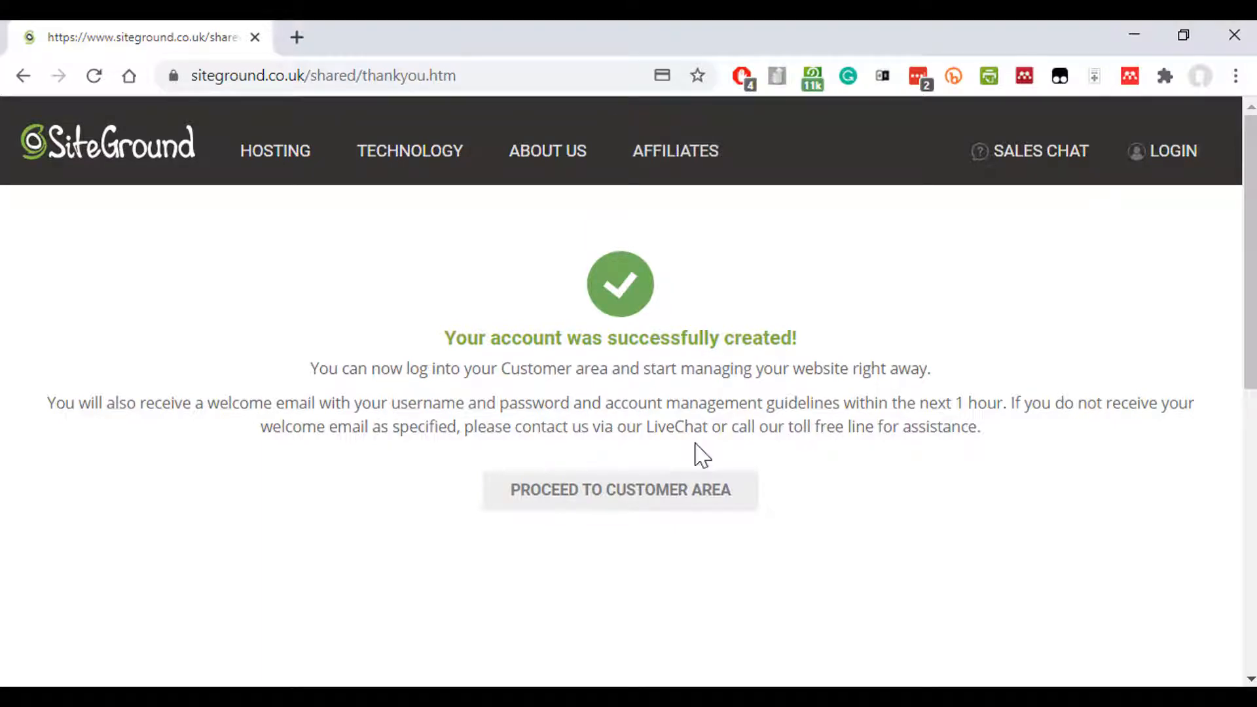
{"action": "left_click", "coordinate": [651, 507]}
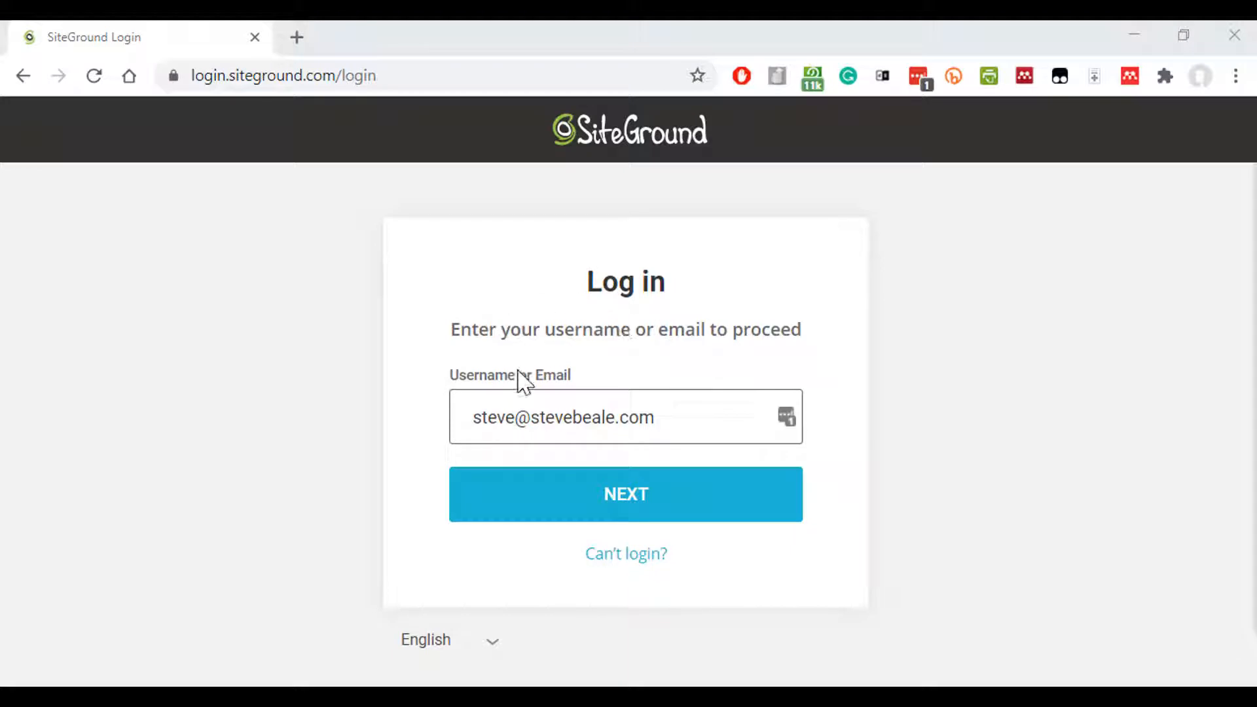
Log in to the customer area by filling in the saved account password with Stay logged in enabled, and accept all cookies
{"action": "left_click", "coordinate": [664, 501]}
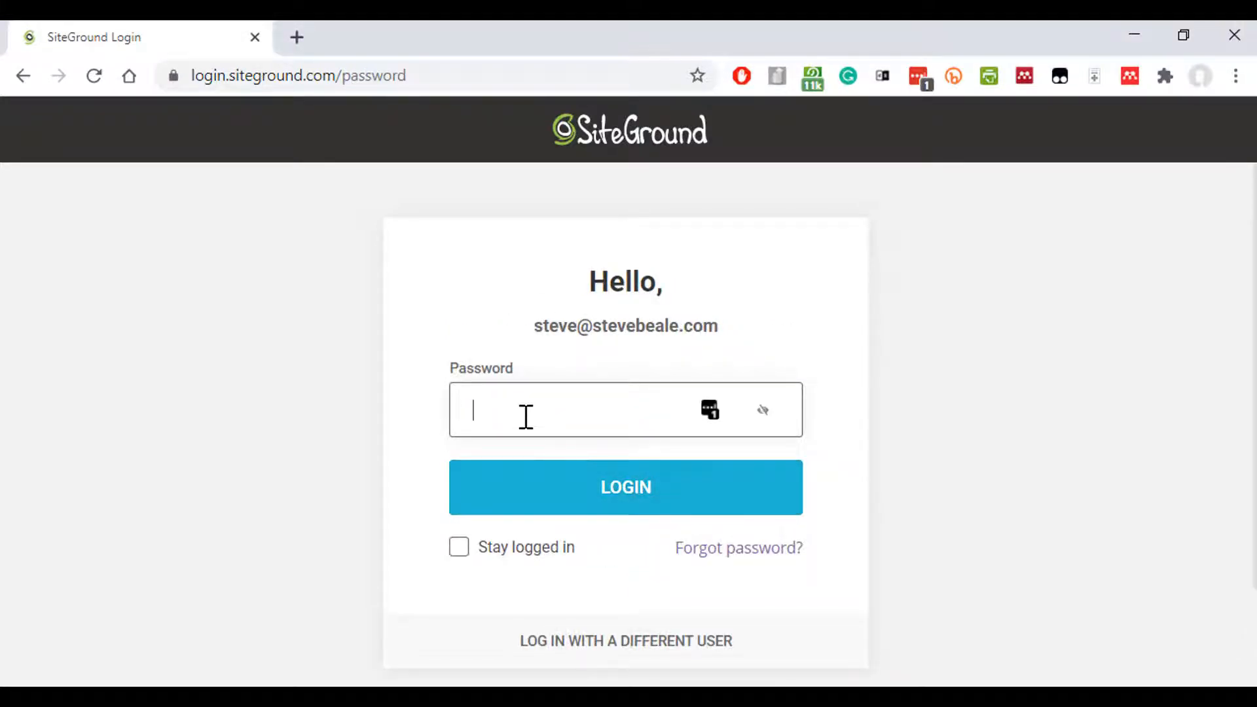
{"action": "left_click", "coordinate": [707, 412]}
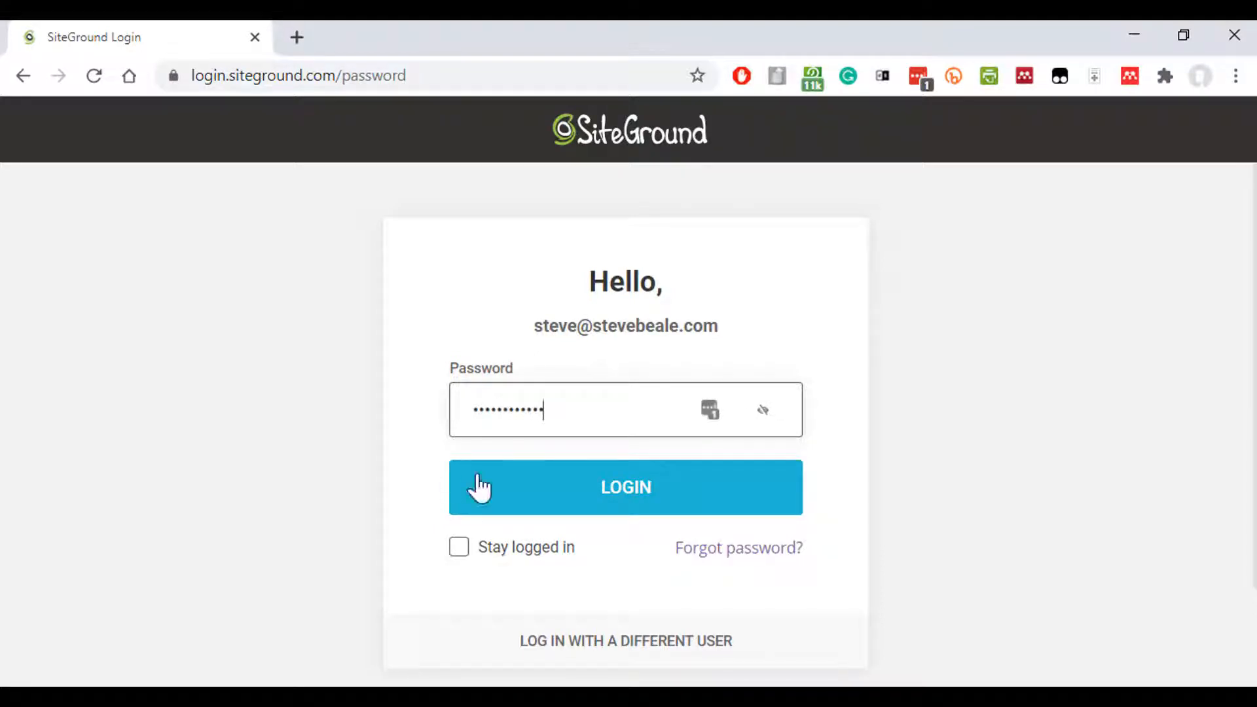
{"action": "left_click", "coordinate": [459, 551]}
{"action": "left_click", "coordinate": [647, 500]}
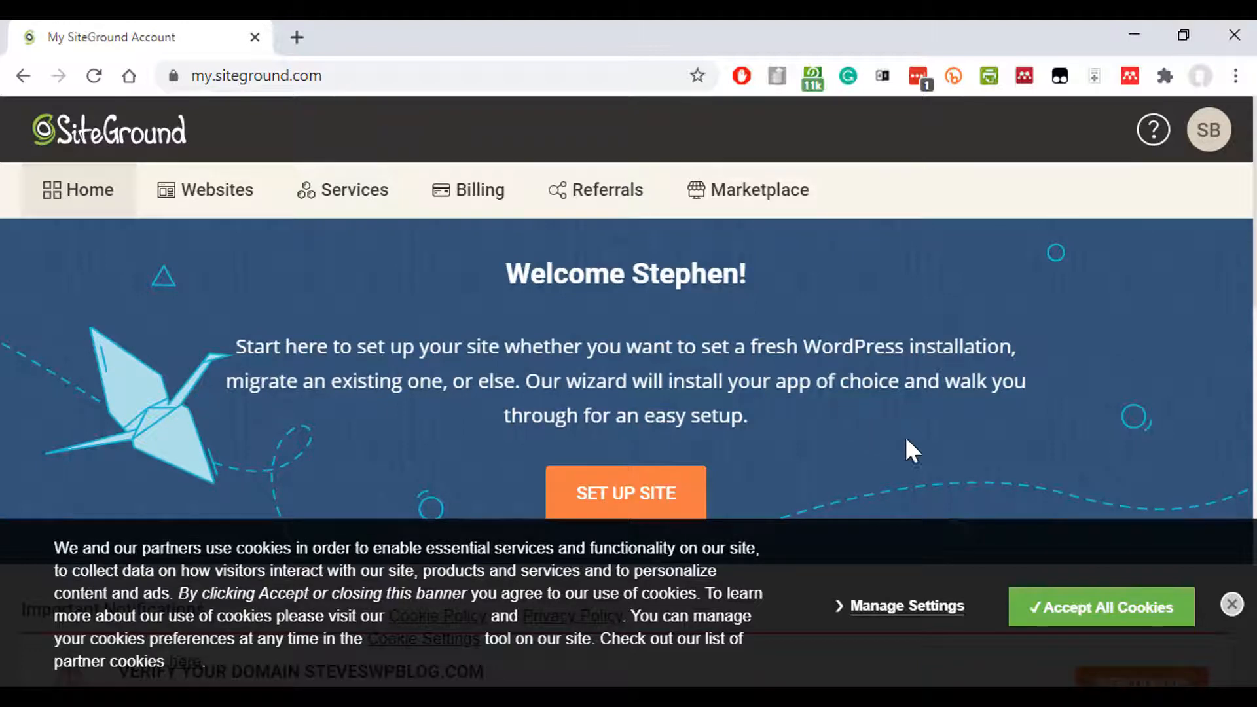
{"action": "left_click", "coordinate": [1104, 609]}
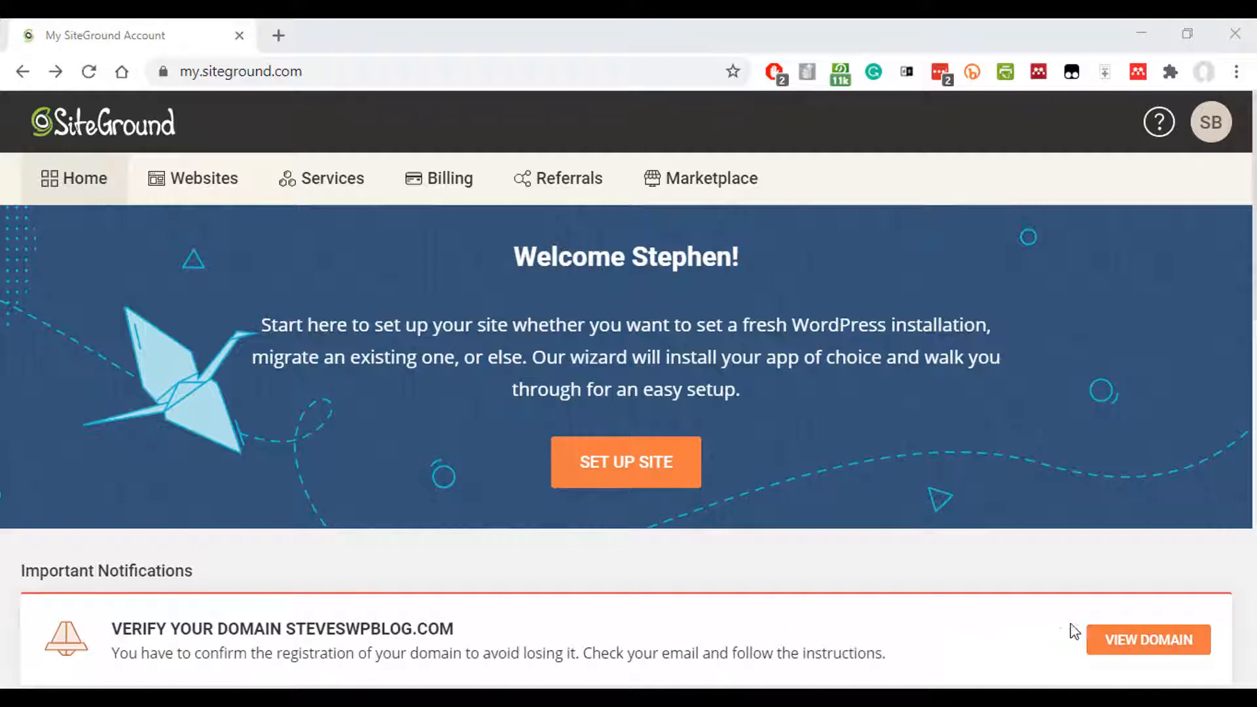
View the domain from its verification notification, and open SiteGround's VERIFICATION REQUIRED email in the Roundcube inbox with its images displayed
{"action": "left_click", "coordinate": [1127, 644]}
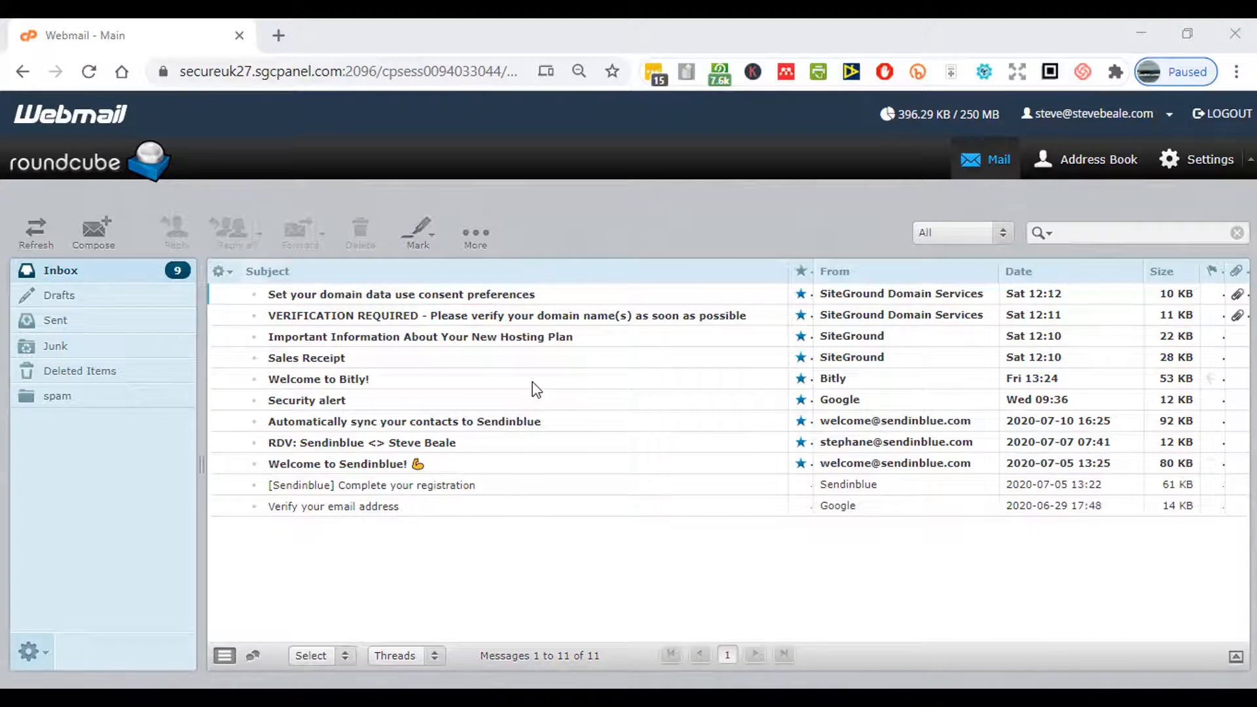
{"action": "double_click", "coordinate": [524, 321]}
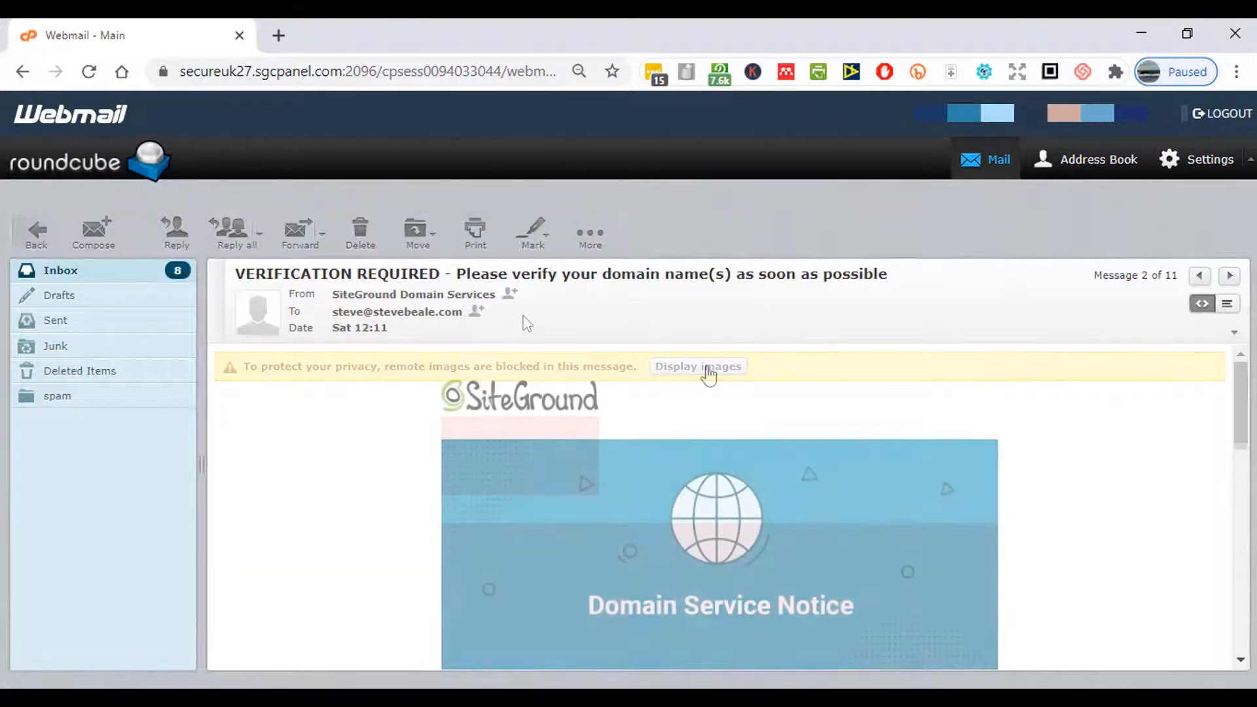
{"action": "left_click", "coordinate": [708, 368]}
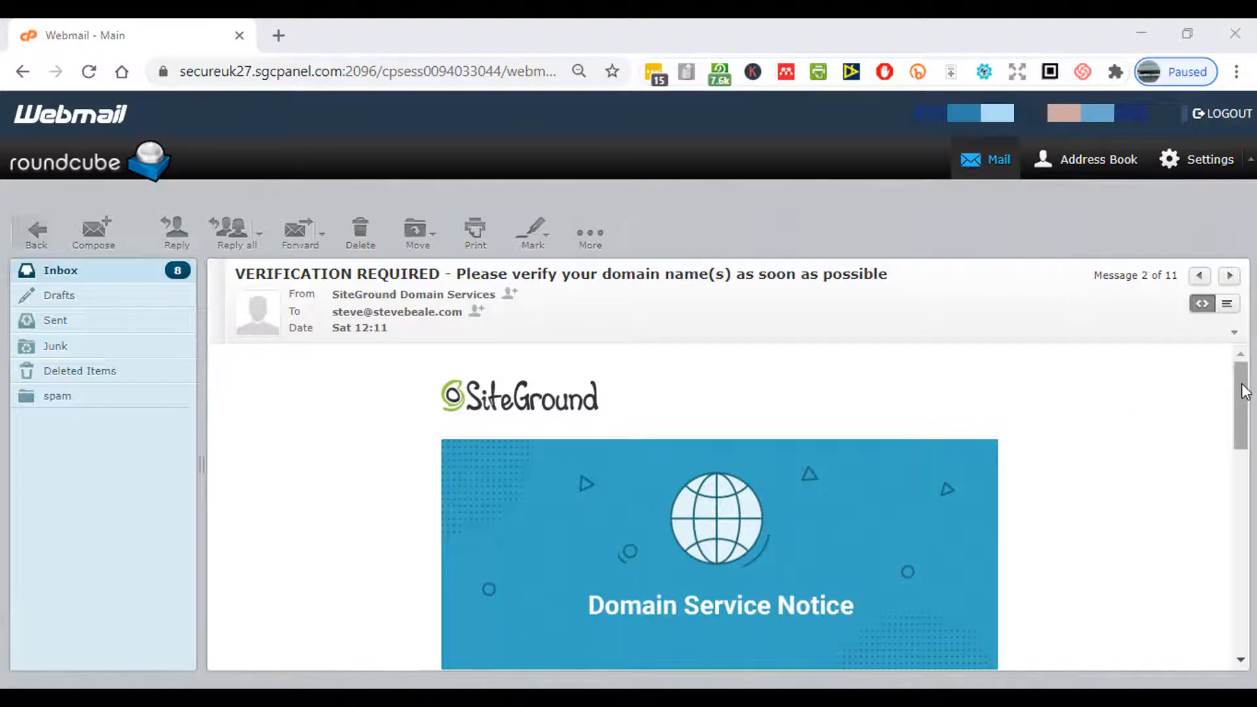
Follow the verification link in the email and verify the contact information for steveswpblog.com
{"action": "left_click_drag", "start_coordinate": [1246, 391], "coordinate": [1239, 492]}
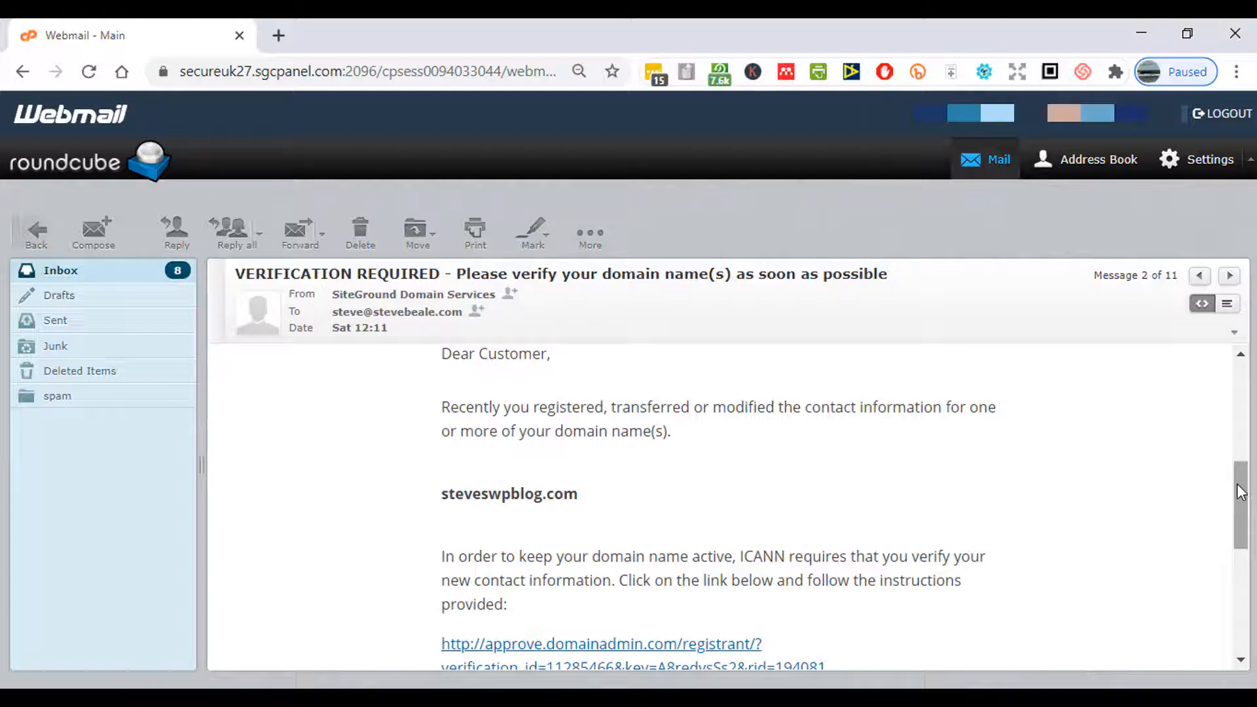
{"action": "scroll", "coordinate": [1172, 477], "scroll_direction": "down", "scroll_amount": 2}
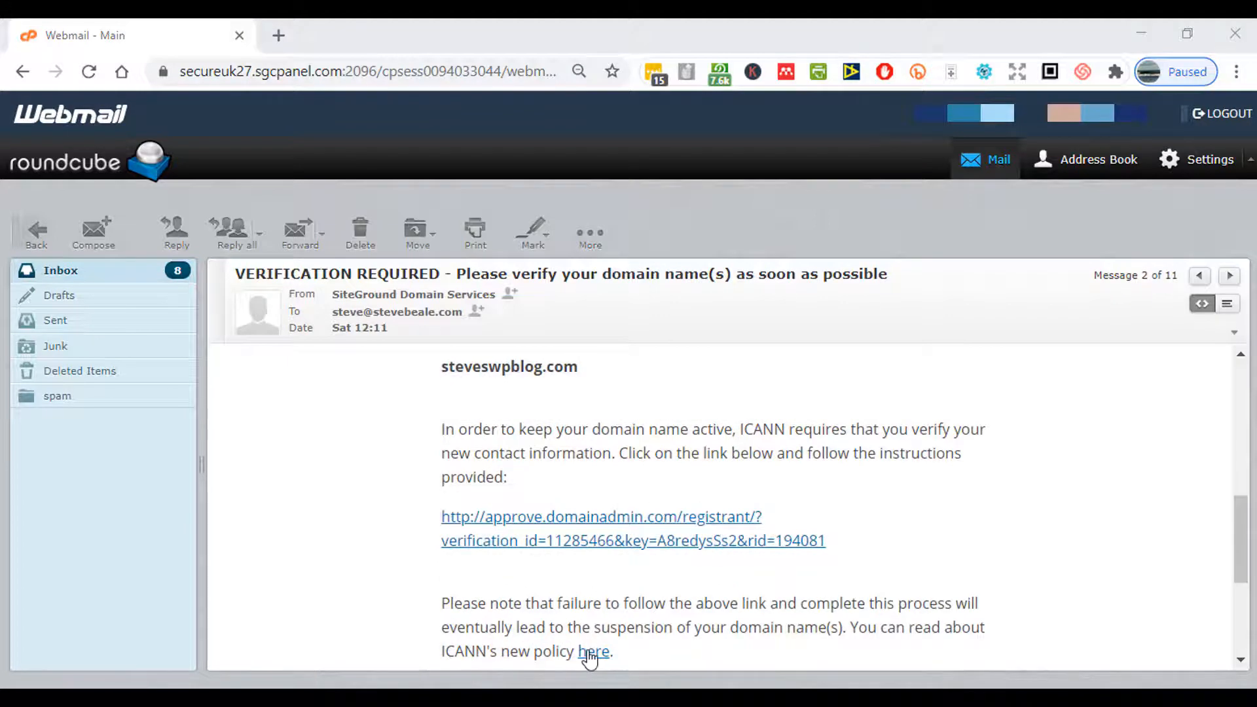
{"action": "left_click", "coordinate": [588, 542]}
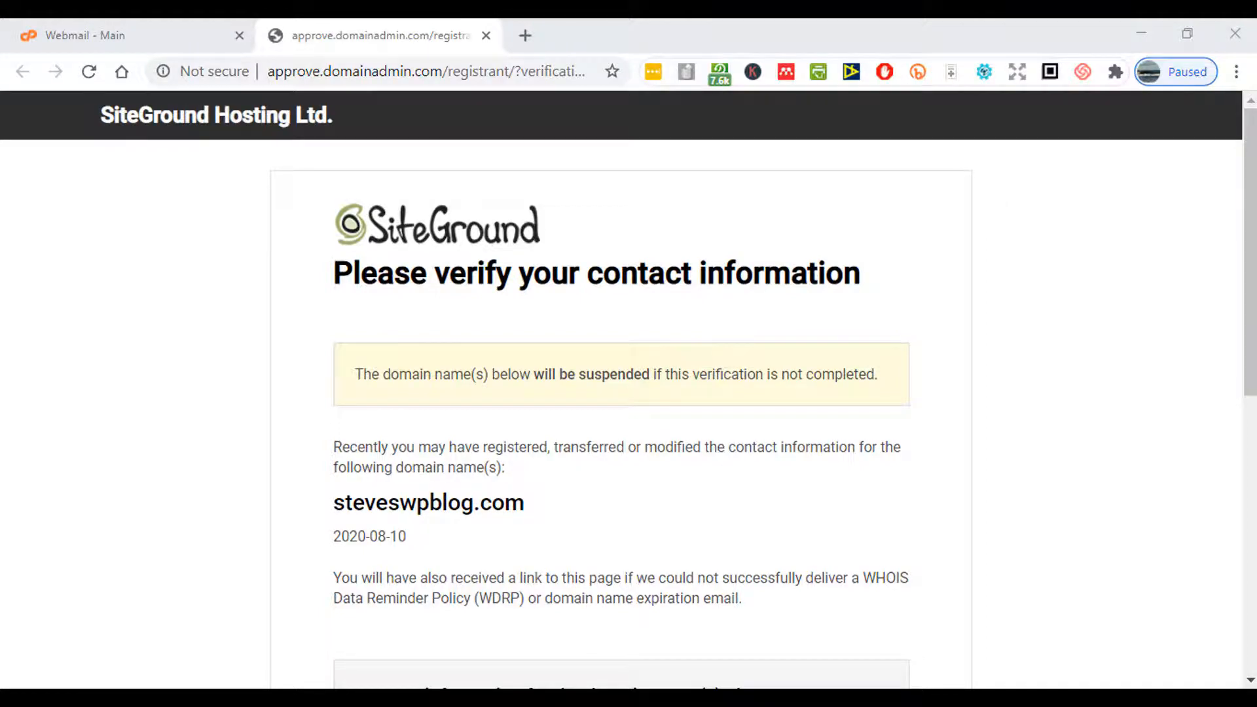
{"action": "scroll", "coordinate": [628, 392], "scroll_direction": "down", "scroll_amount": 8}
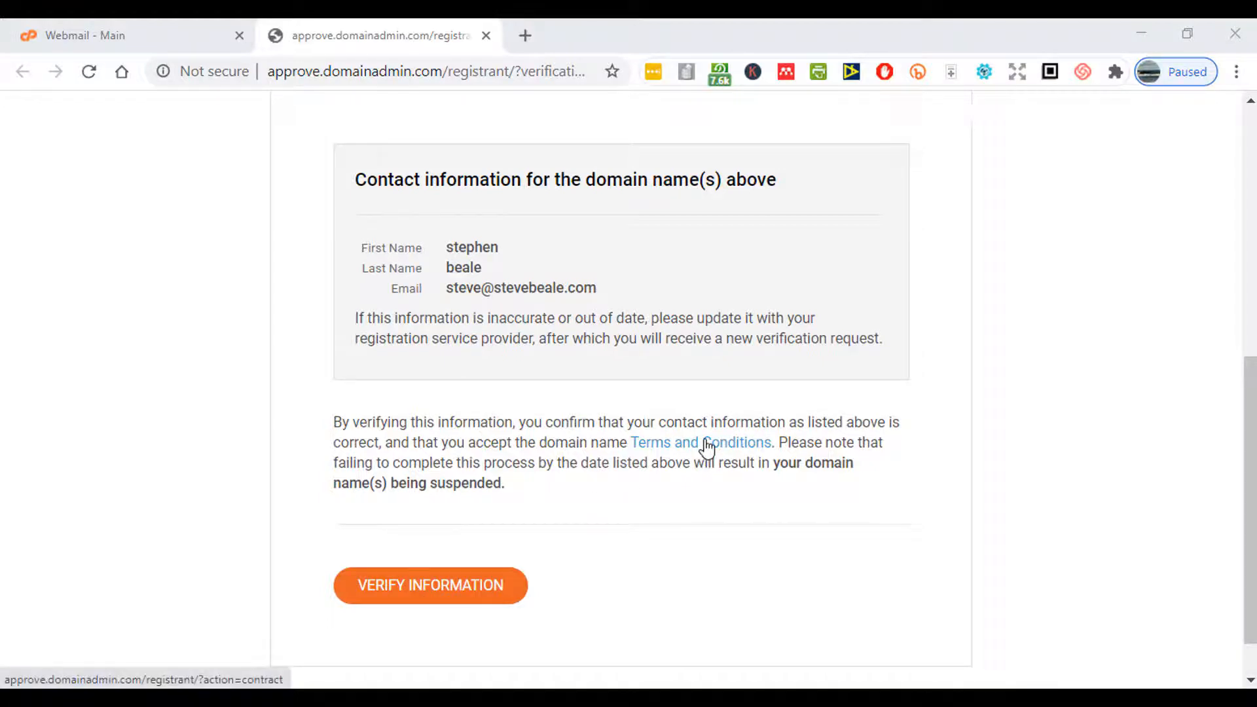
{"action": "left_click", "coordinate": [452, 592]}
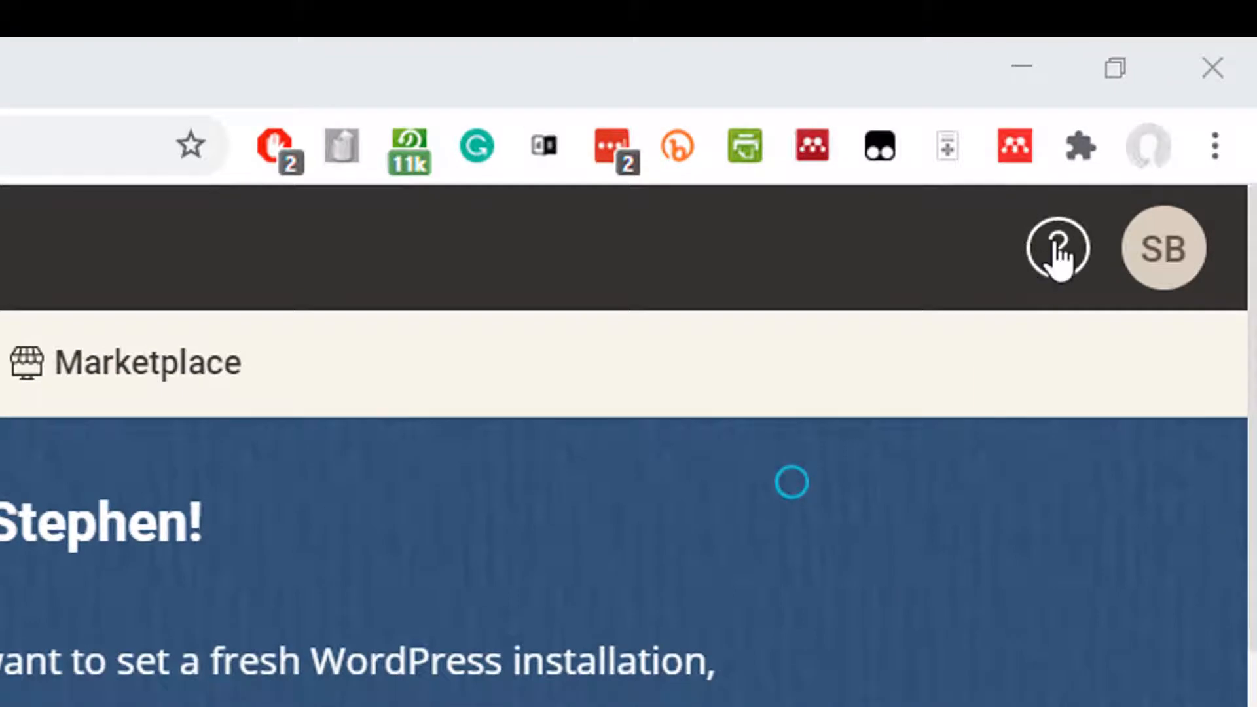
Return to the SiteGround account, open the Help Center from the quick help, and look over its tutorials
{"action": "left_click", "coordinate": [1057, 249]}
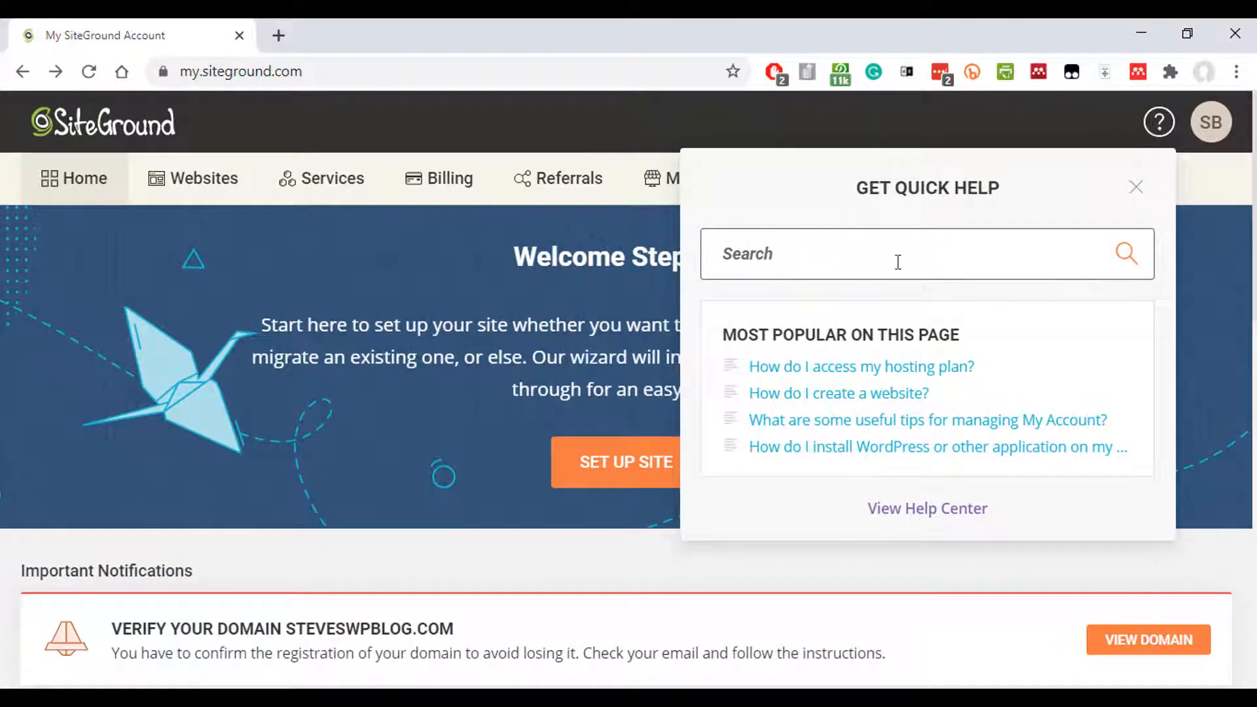
{"action": "left_click", "coordinate": [925, 513]}
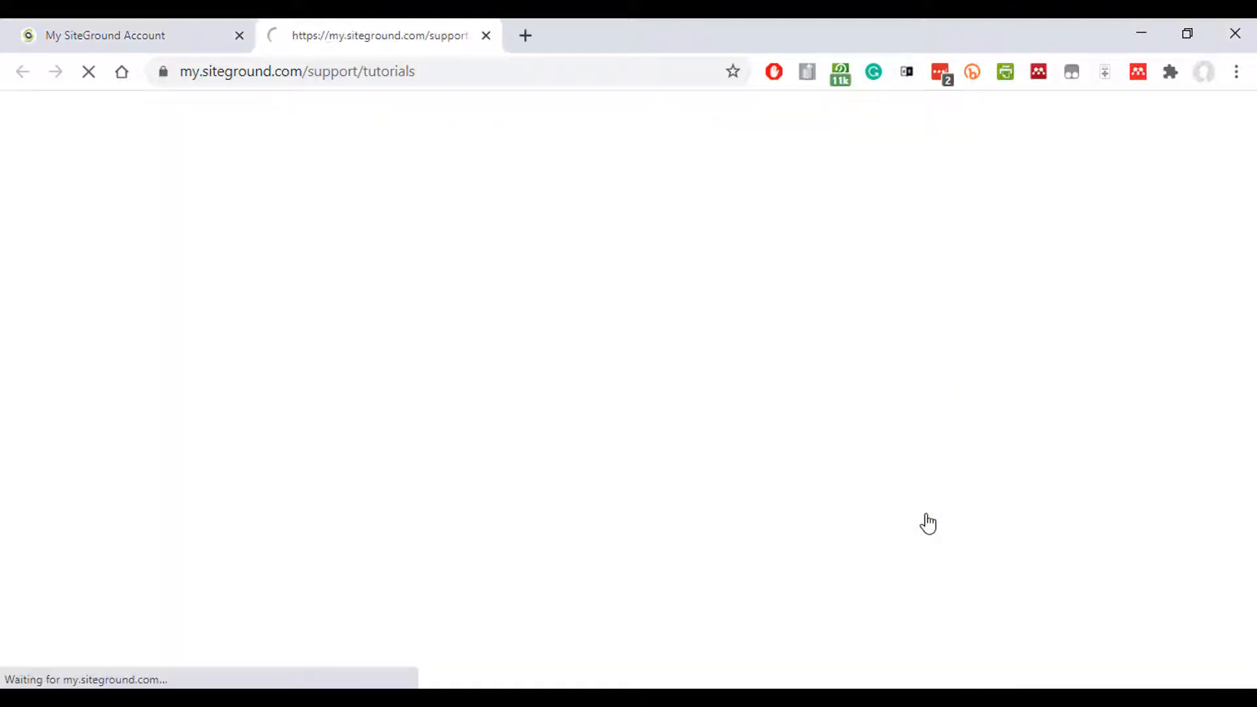
{"action": "left_click", "coordinate": [478, 78]}
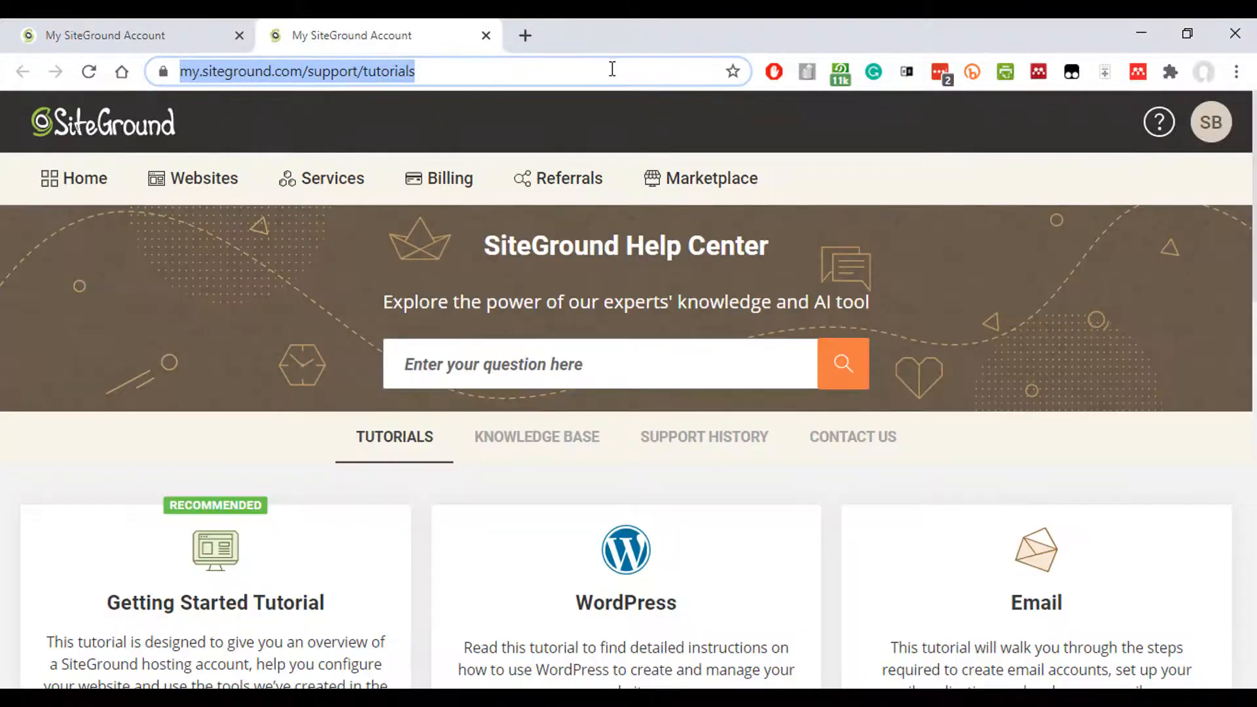
{"action": "left_click", "coordinate": [612, 68]}
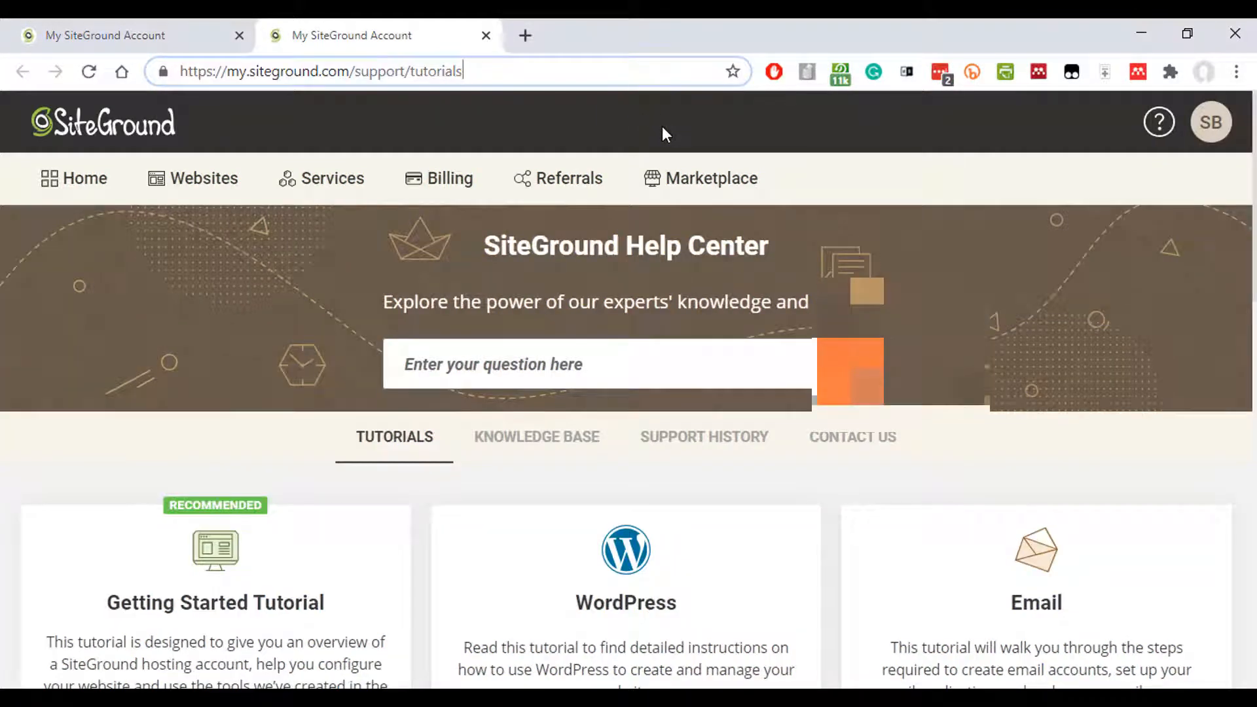
{"action": "scroll", "coordinate": [224, 543], "scroll_direction": "down", "scroll_amount": 1}
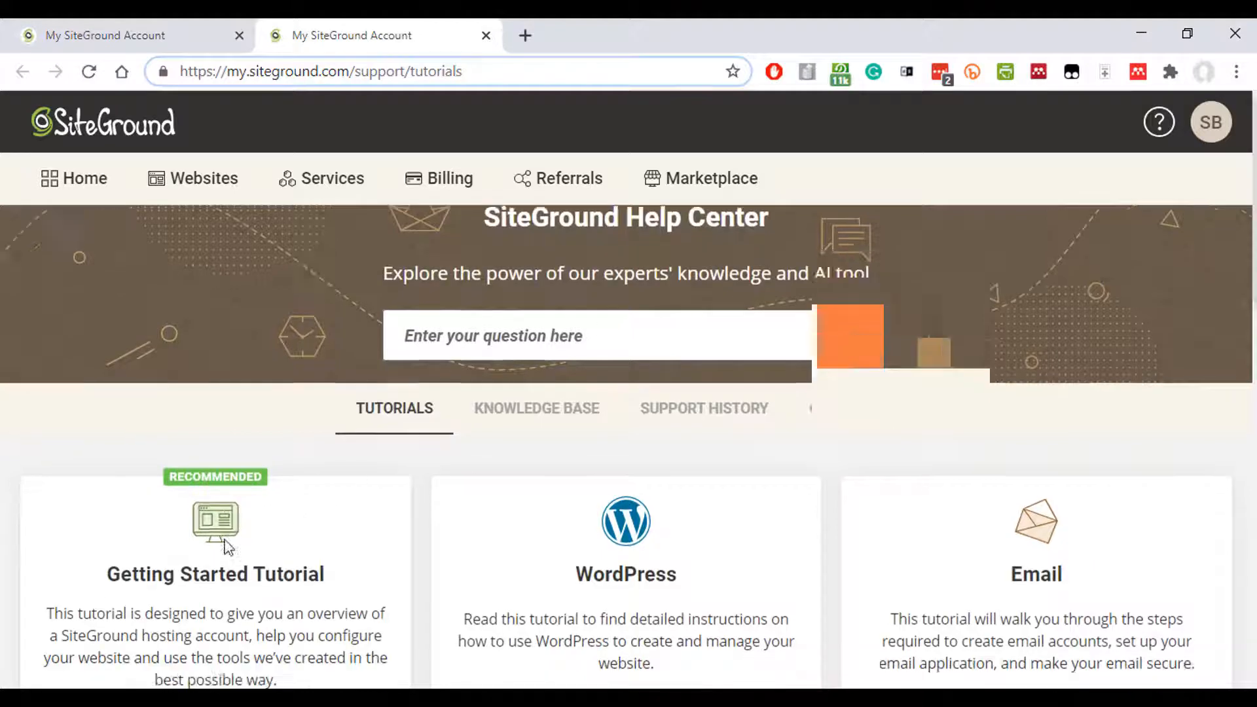
{"action": "scroll", "coordinate": [224, 543], "scroll_direction": "down", "scroll_amount": 3}
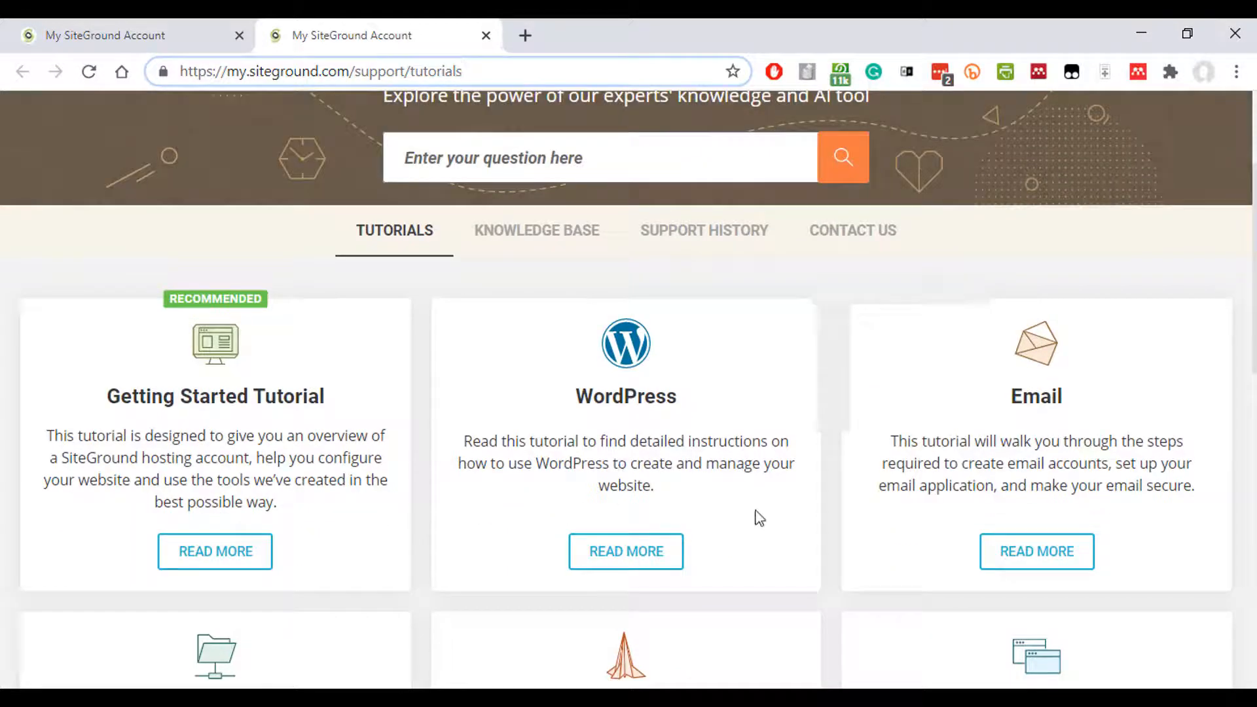
Start a helpdesk request under Technical Assistance with the topic Report Site Down
{"action": "left_click", "coordinate": [852, 242]}
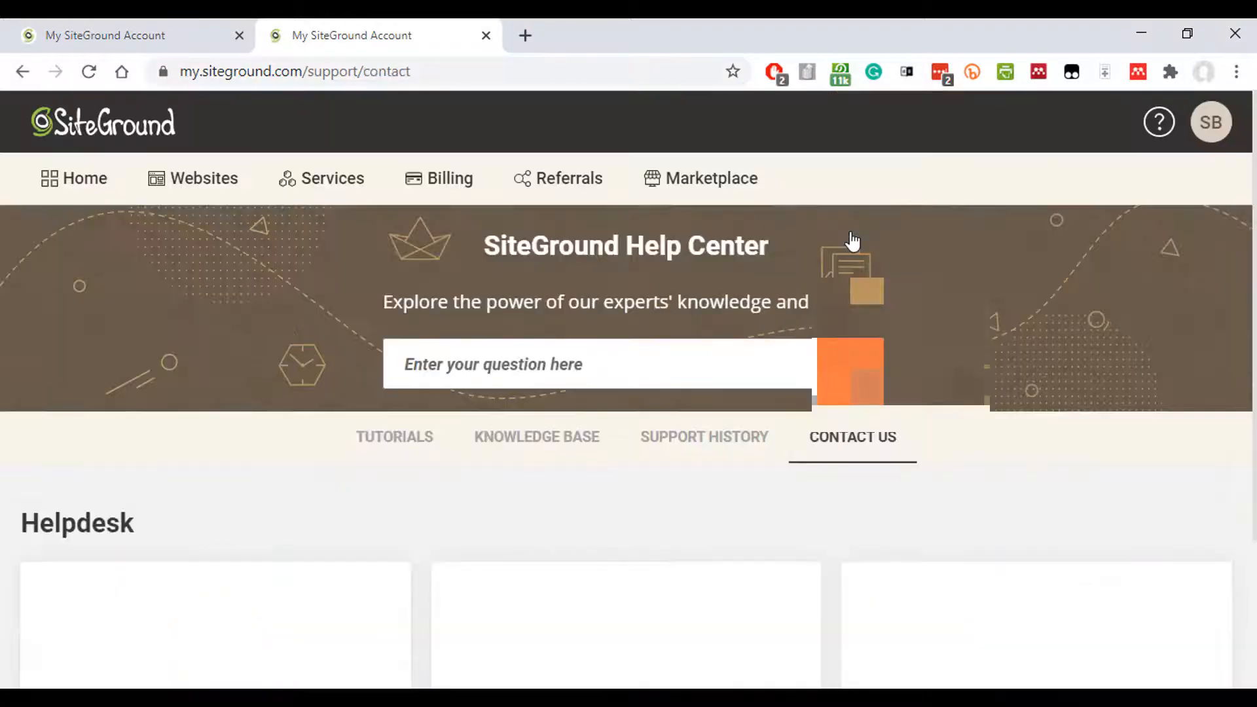
{"action": "scroll", "coordinate": [231, 485], "scroll_direction": "down", "scroll_amount": 1}
{"action": "scroll", "coordinate": [231, 486], "scroll_direction": "down", "scroll_amount": 2}
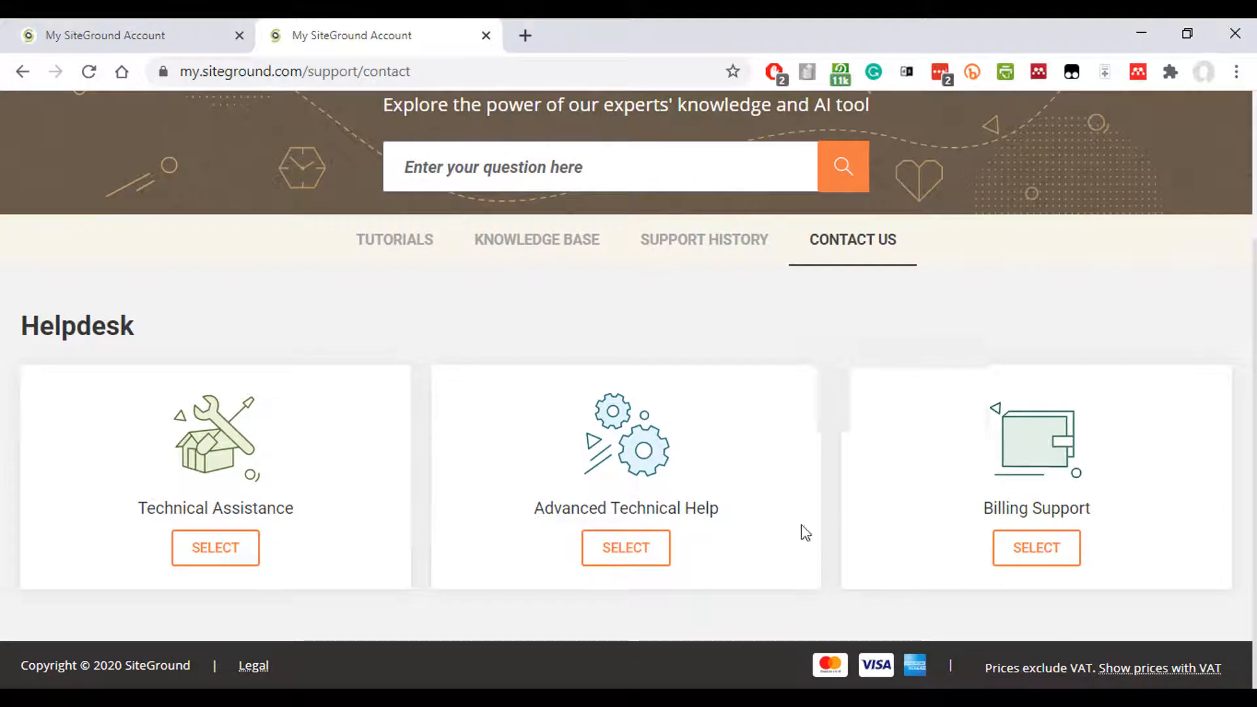
{"action": "left_click", "coordinate": [215, 548]}
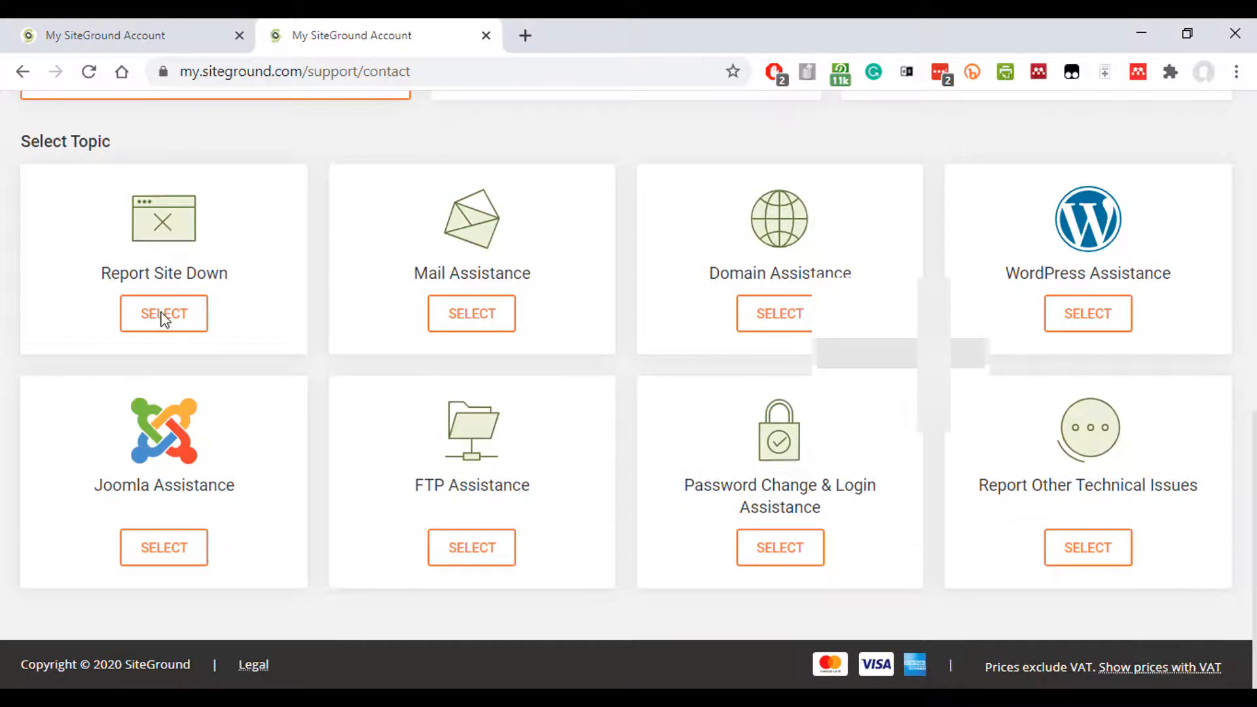
{"action": "left_click", "coordinate": [161, 317]}
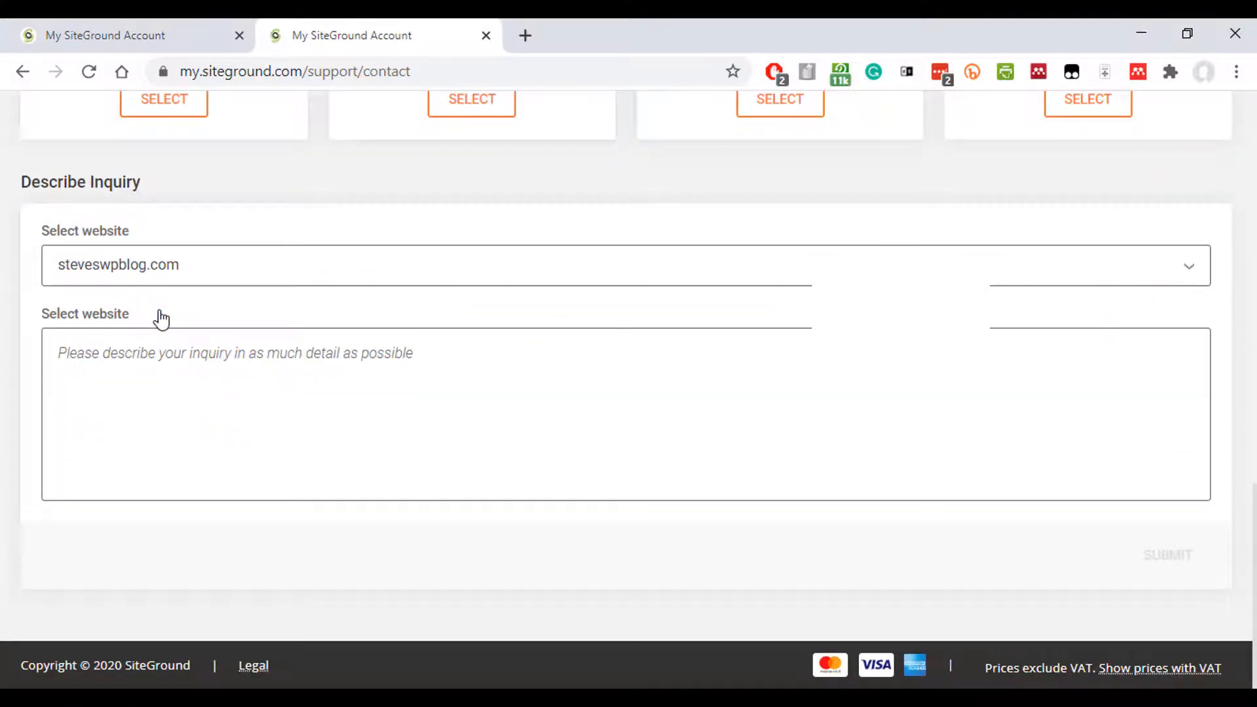
{"action": "scroll", "coordinate": [169, 155], "scroll_direction": "up", "scroll_amount": 8}
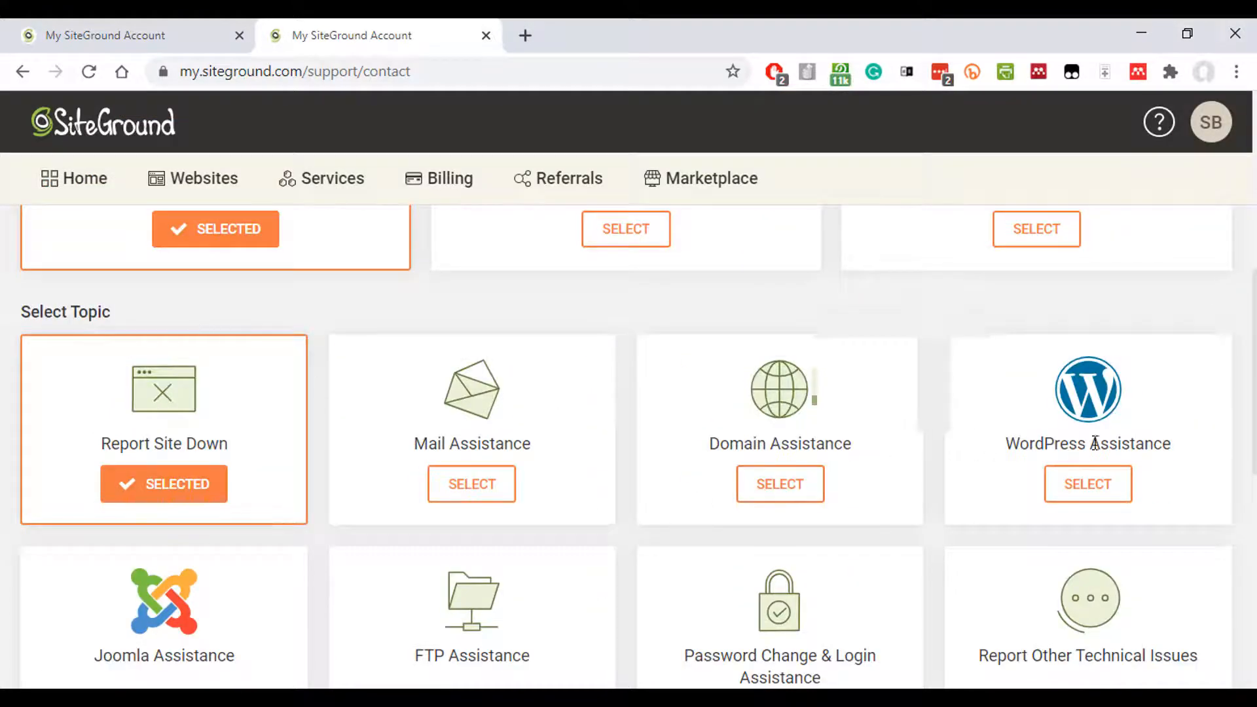
{"action": "scroll", "coordinate": [789, 425], "scroll_direction": "down", "scroll_amount": 9}
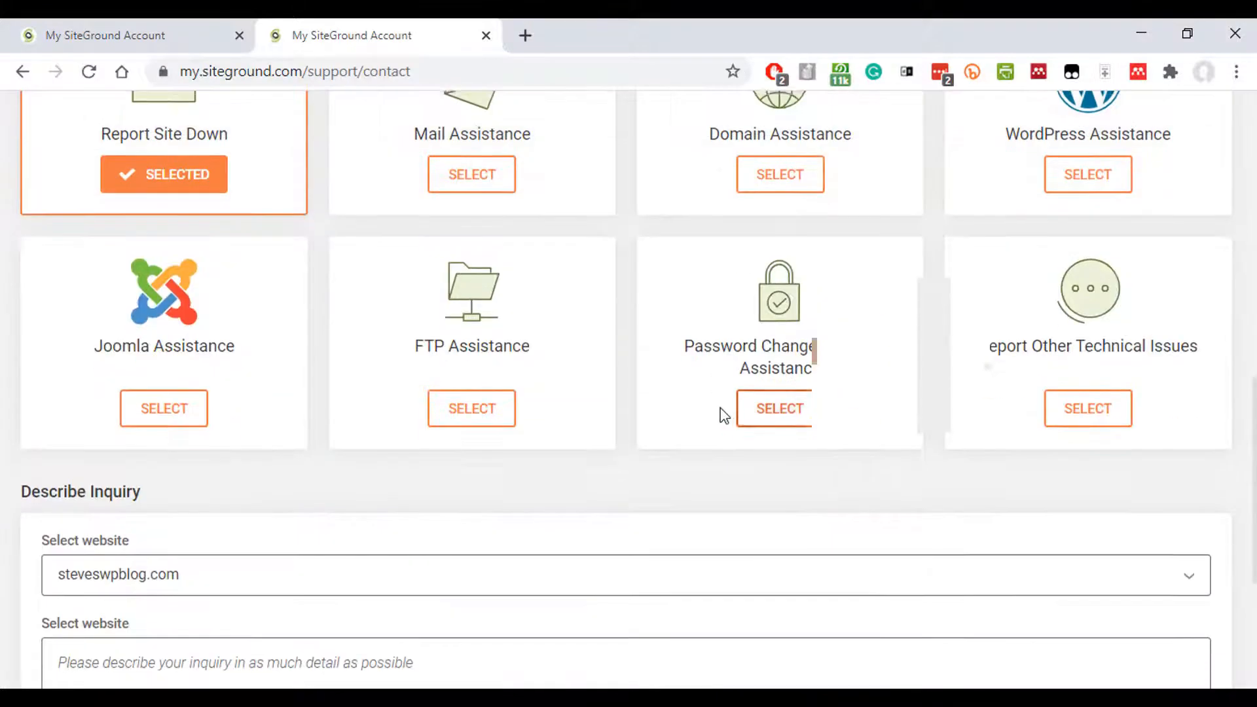
Keep steveswpblog.com as the website and try to submit the inquiry "My website is down."
{"action": "left_click", "coordinate": [233, 272]}
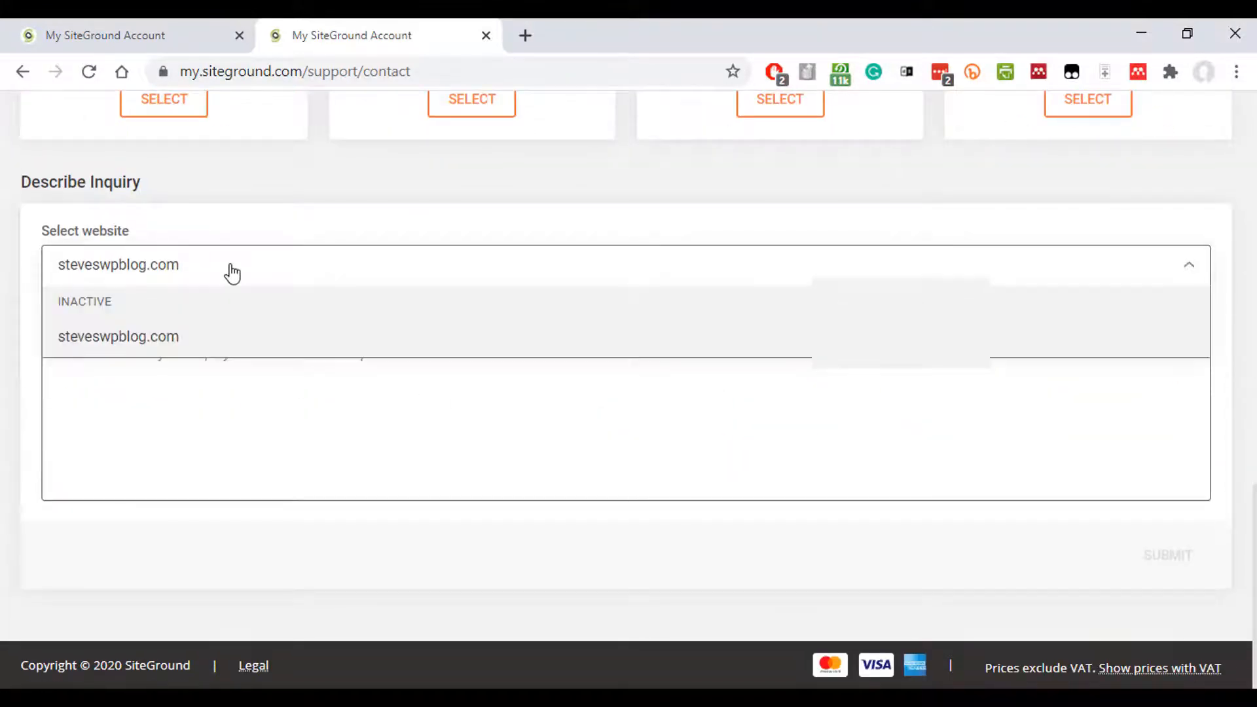
{"action": "left_click", "coordinate": [378, 227]}
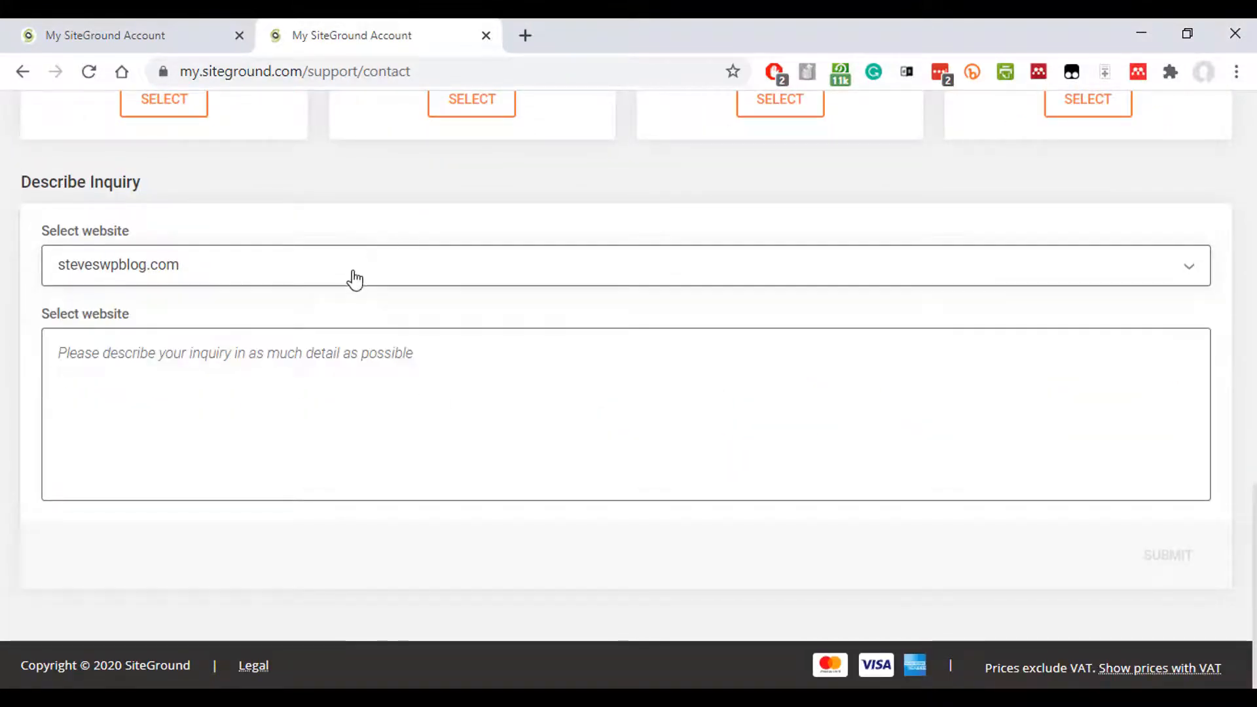
{"action": "left_click", "coordinate": [225, 365]}
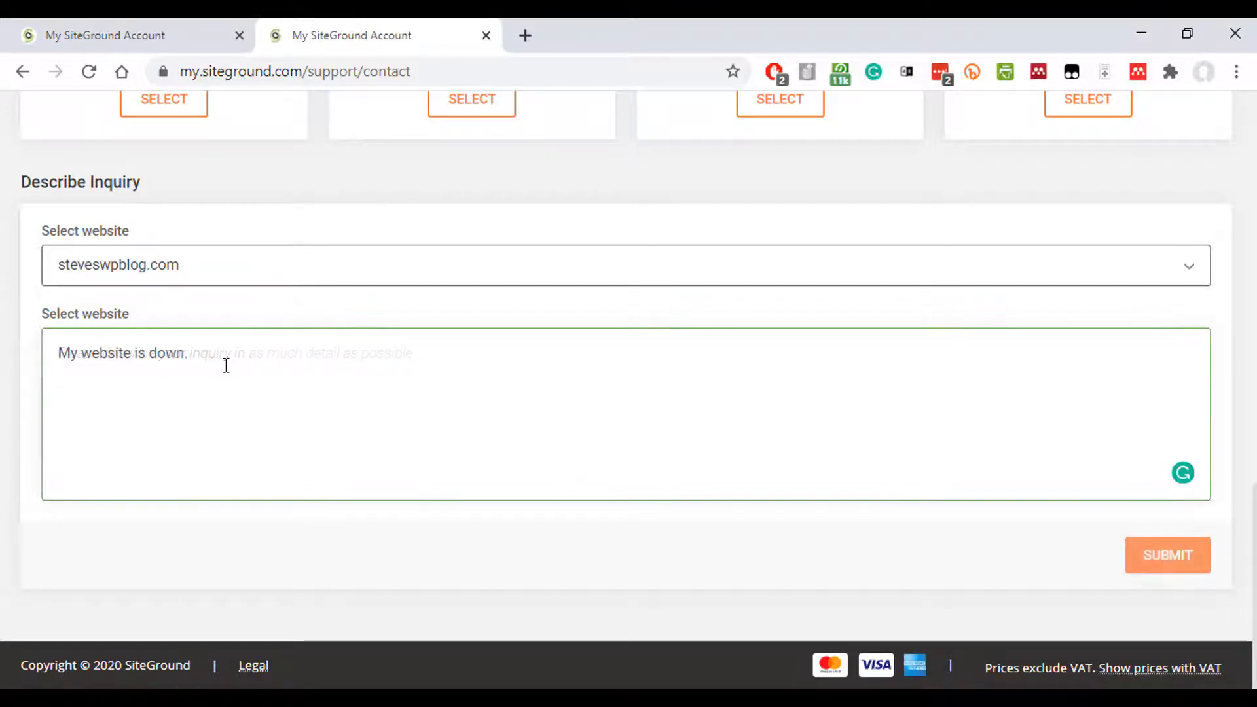
{"action": "left_click", "coordinate": [1163, 561]}
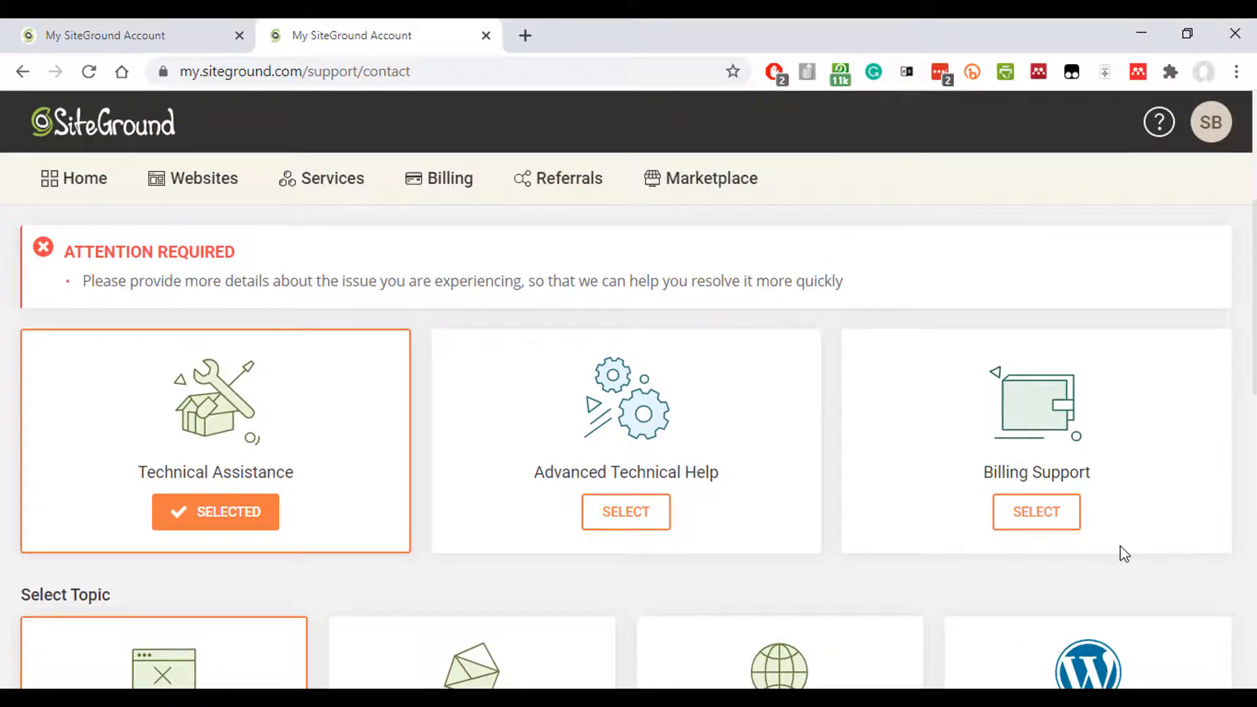
Resubmit the support inquiry as "My website has been down for 2 days." and start a chat with an expert
{"action": "scroll", "coordinate": [650, 348], "scroll_direction": "down", "scroll_amount": 12}
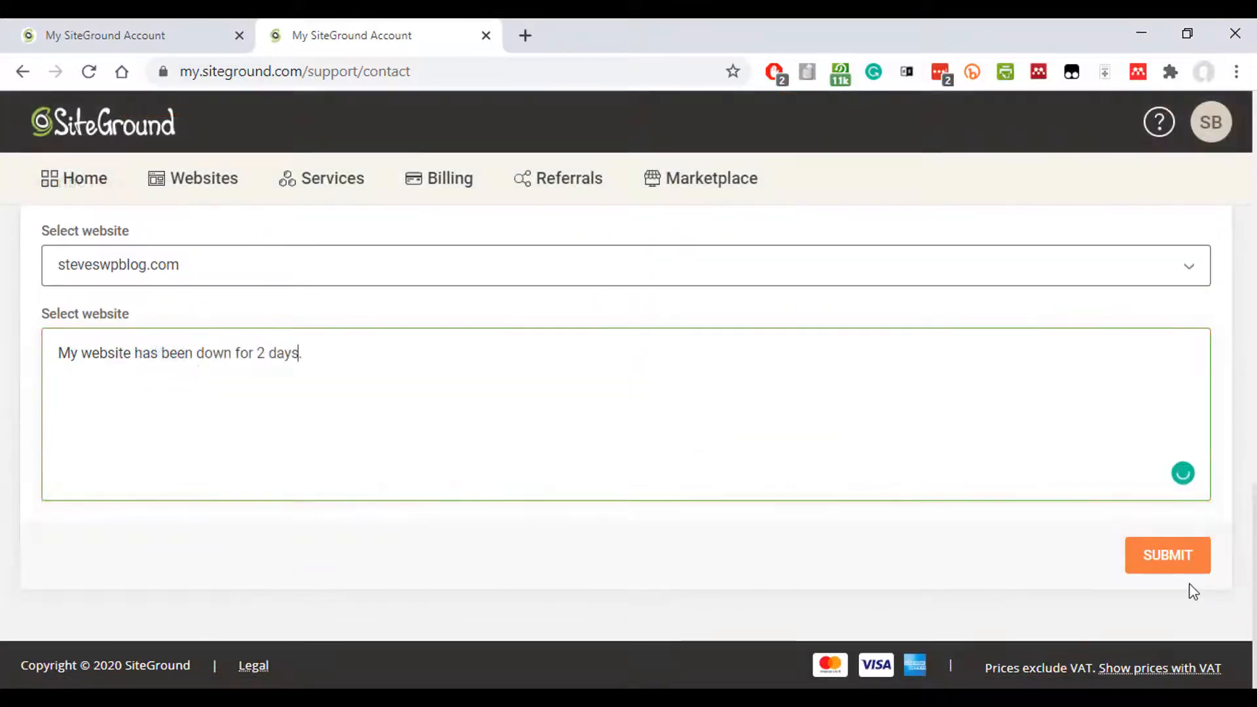
{"action": "type", "text": "."}
{"action": "left_click", "coordinate": [1181, 570]}
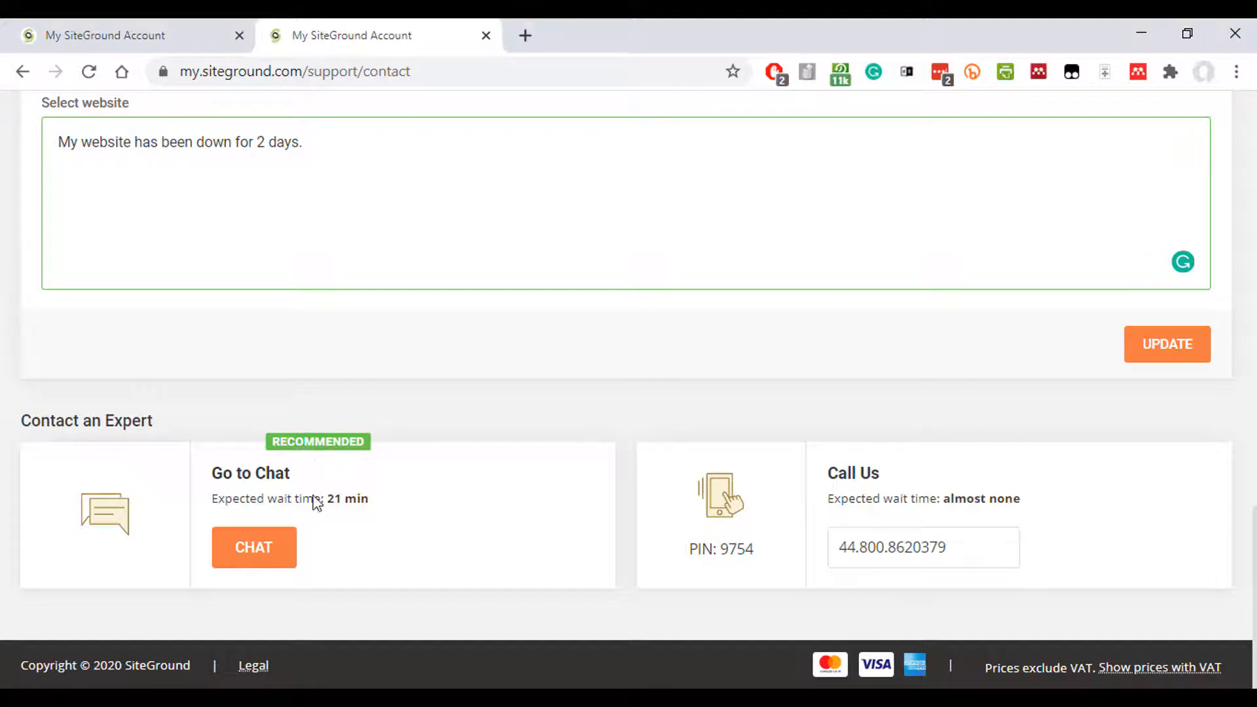
{"action": "left_click", "coordinate": [262, 566]}
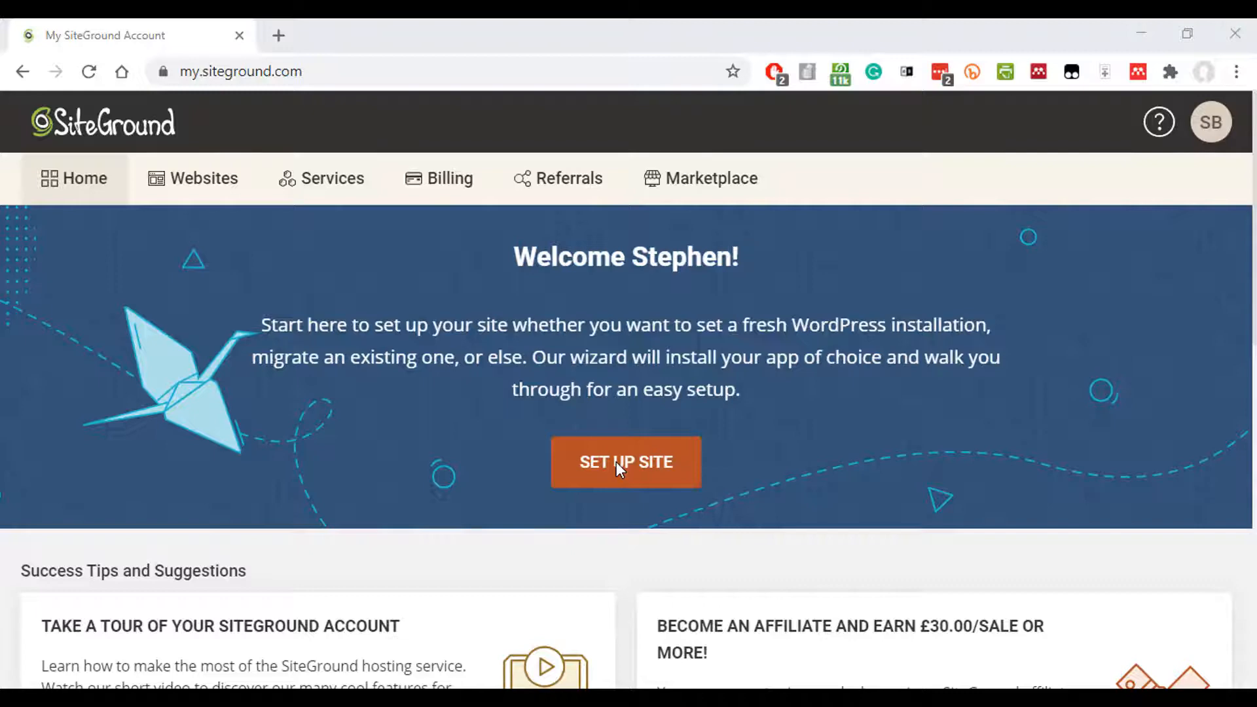
Begin setting up the site for steveswpblog.com as a new website with WordPress as the application
{"action": "left_click", "coordinate": [615, 462]}
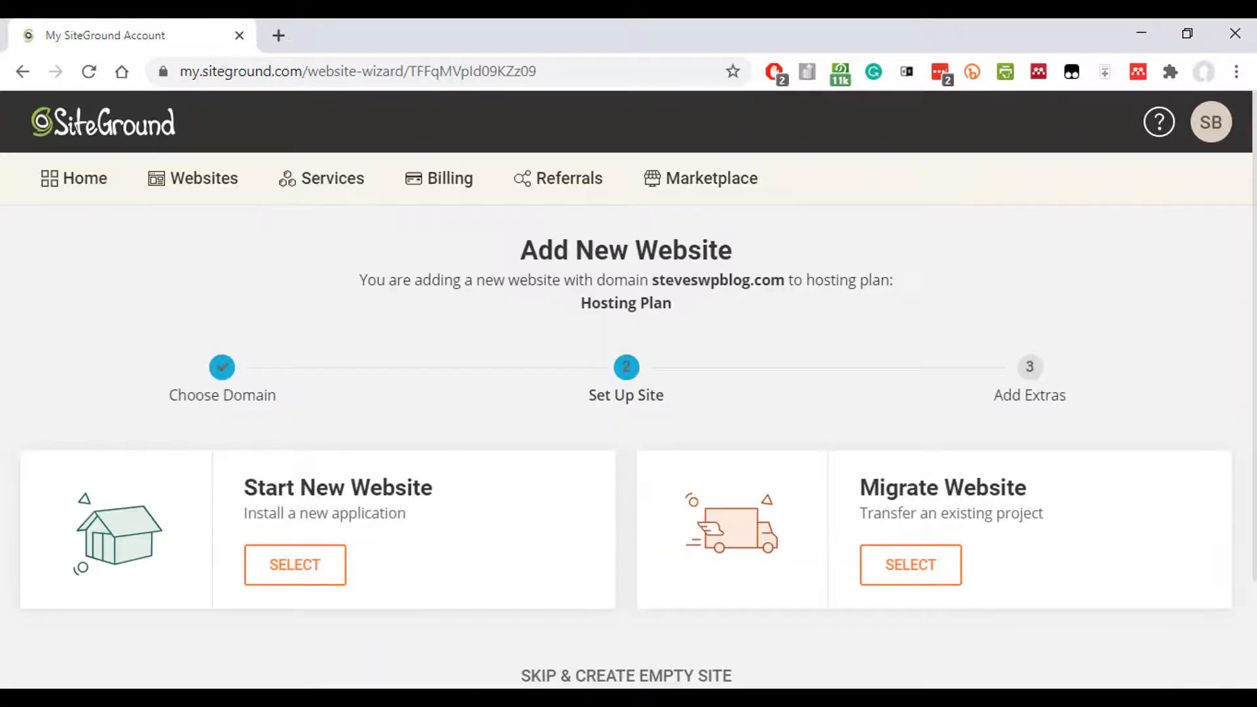
{"action": "left_click", "coordinate": [311, 573]}
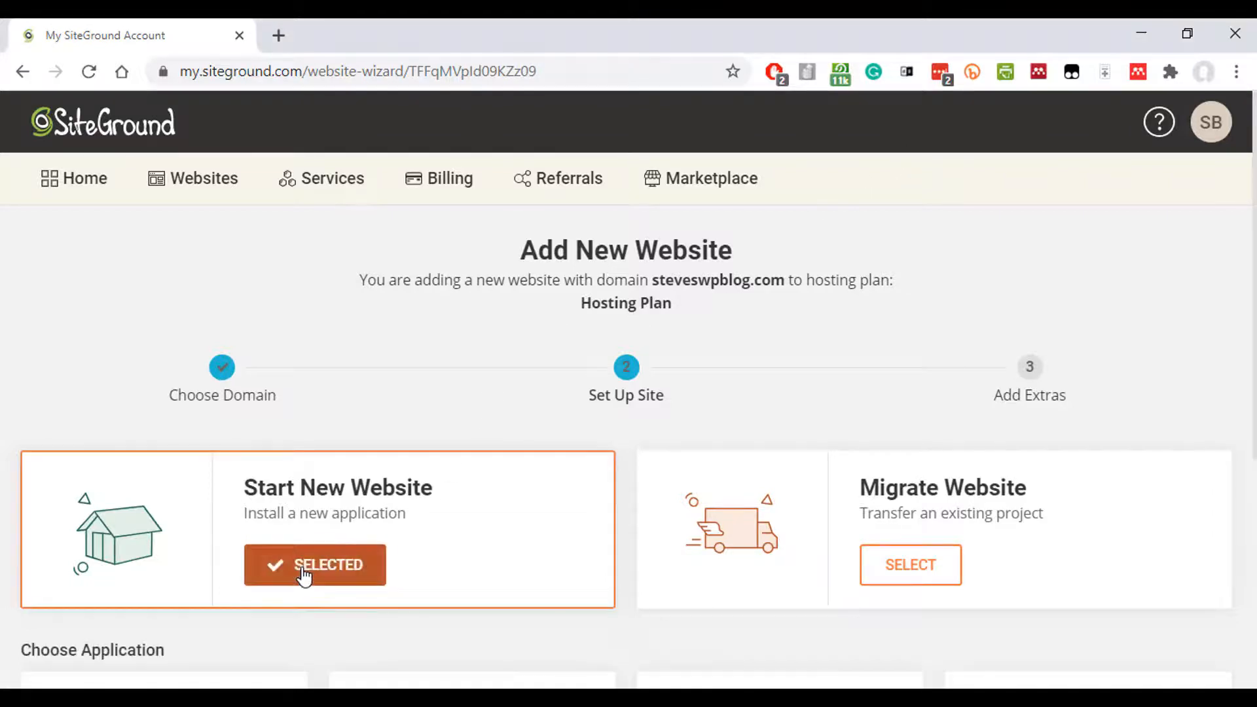
{"action": "scroll", "coordinate": [429, 405], "scroll_direction": "down", "scroll_amount": 4}
{"action": "scroll", "coordinate": [429, 404], "scroll_direction": "down", "scroll_amount": 2}
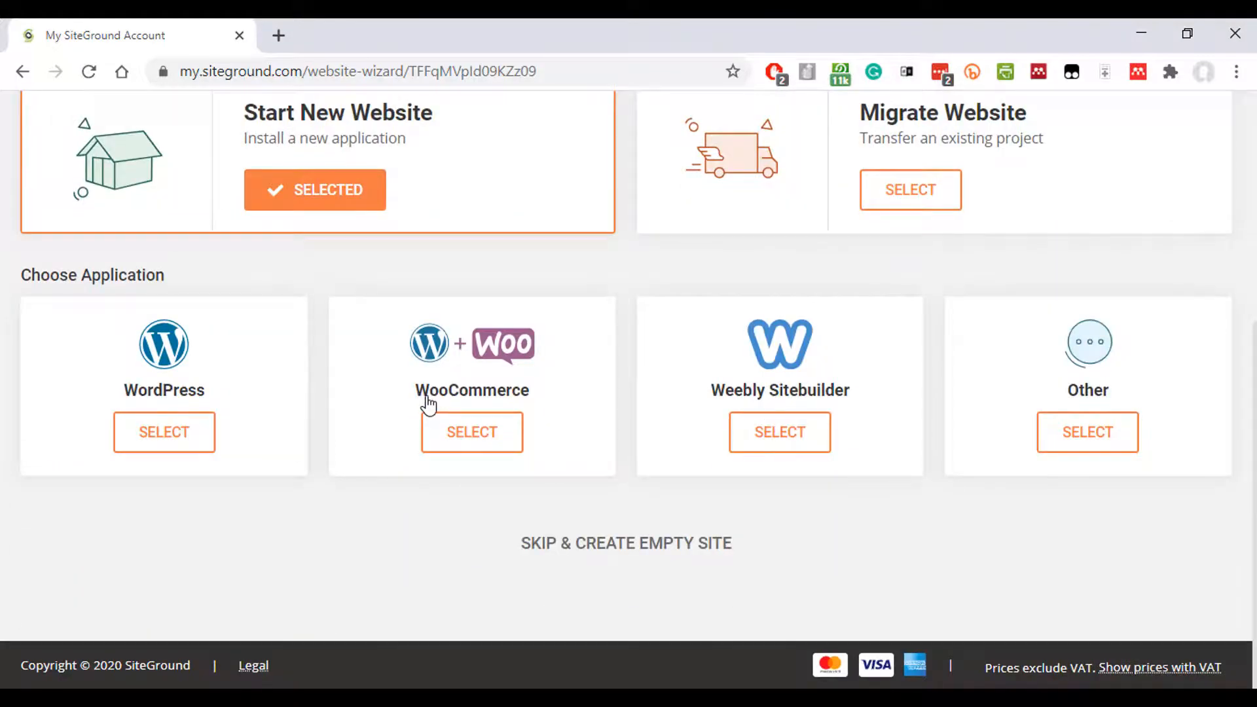
{"action": "left_click", "coordinate": [176, 440]}
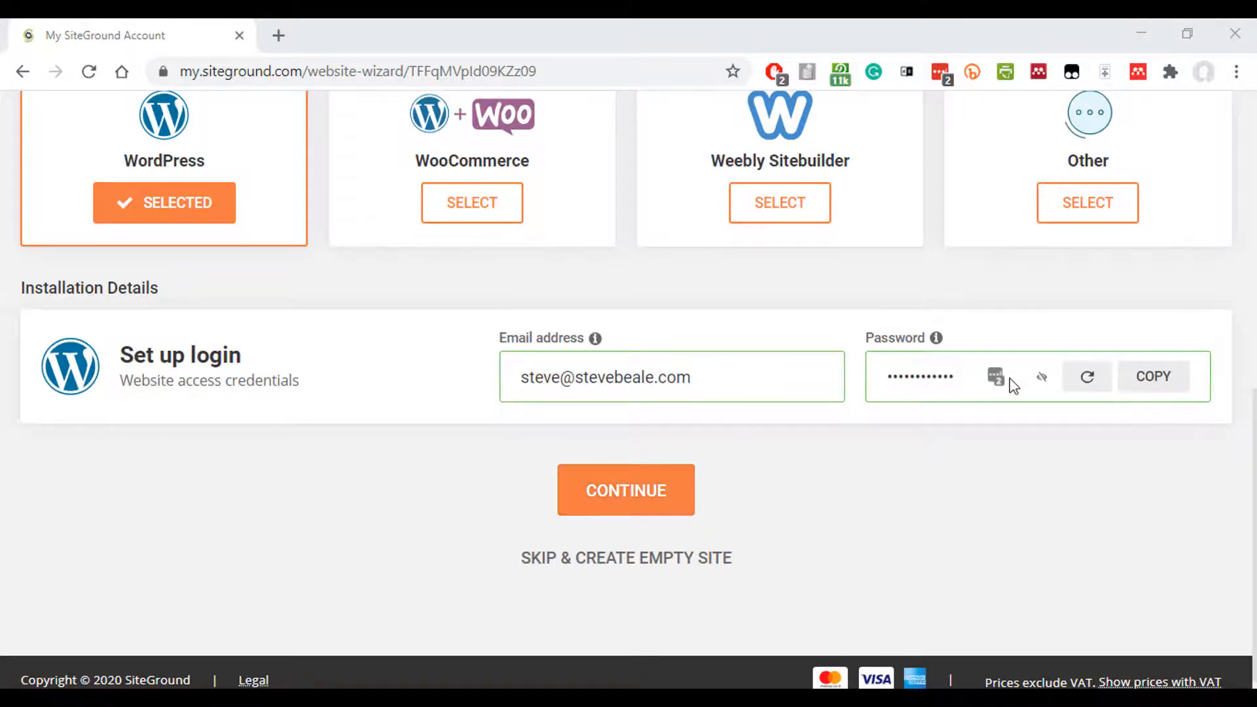
Copy the WordPress login password and finish the website setup without adding SG Site Scanner
{"action": "left_click", "coordinate": [1157, 378]}
{"action": "left_click", "coordinate": [622, 501]}
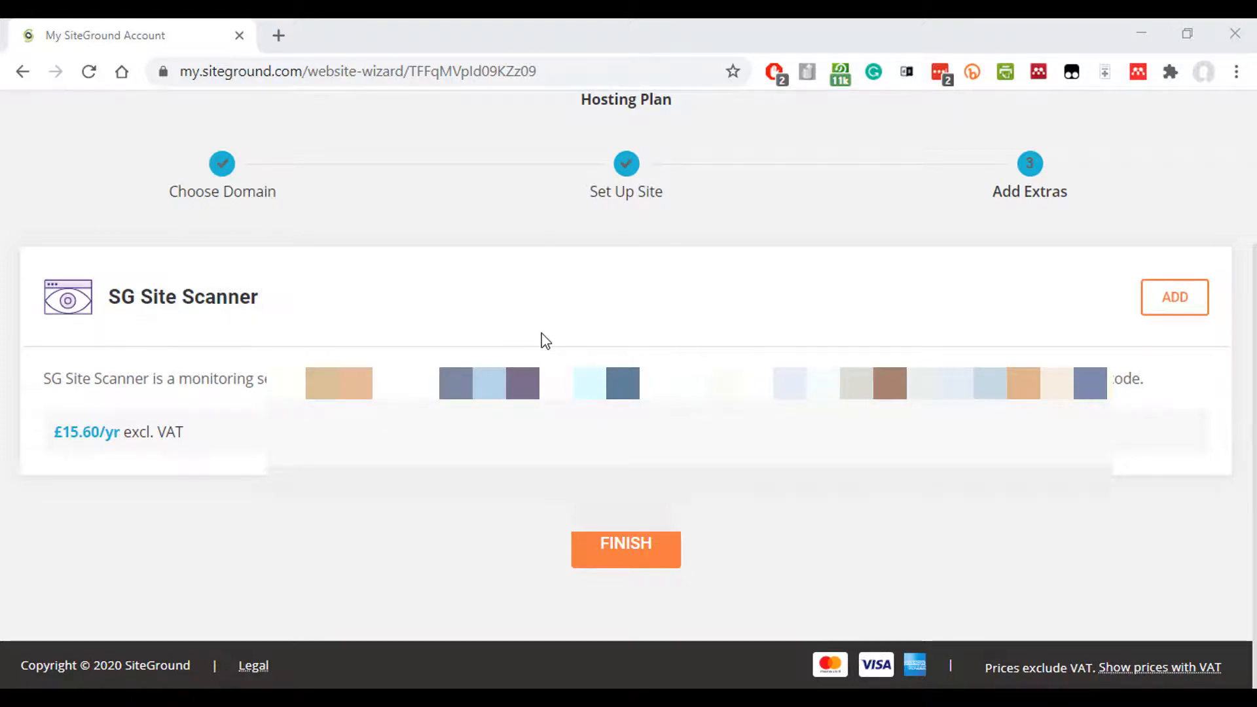
{"action": "left_click", "coordinate": [632, 555]}
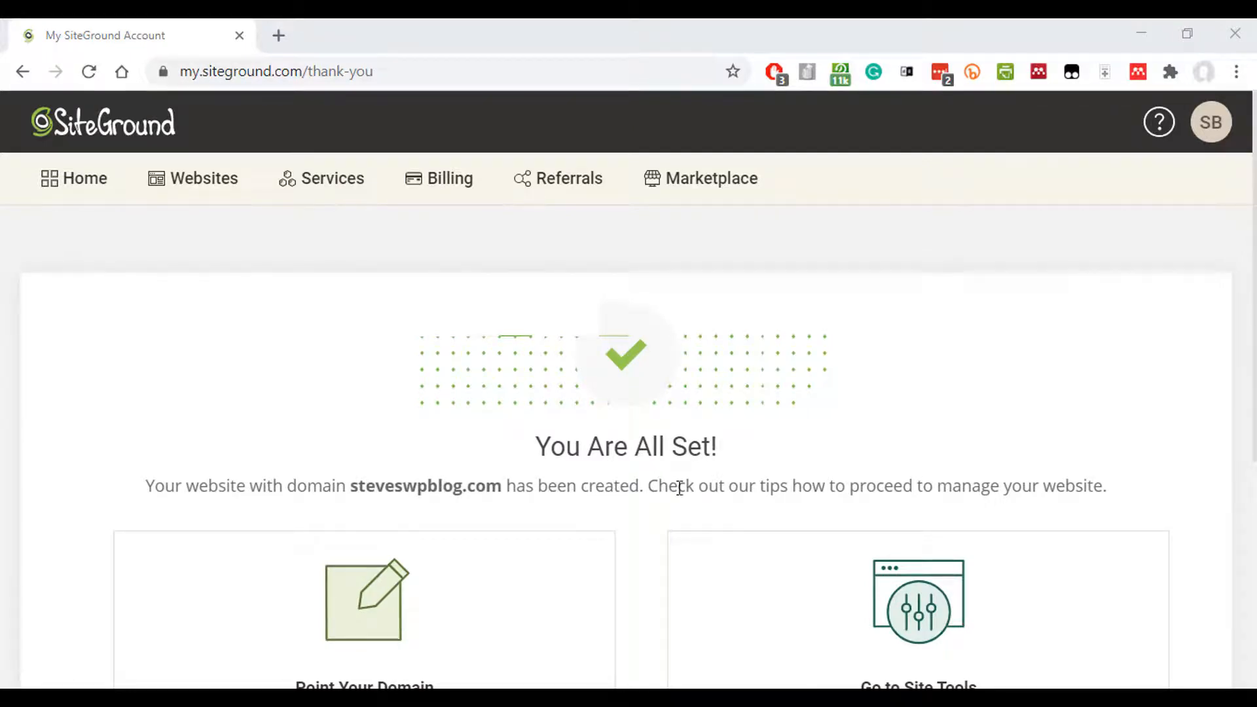
Go to Site Tools for steveswpblog.com and open the WordPress Install & Manage page
{"action": "scroll", "coordinate": [723, 471], "scroll_direction": "down", "scroll_amount": 5}
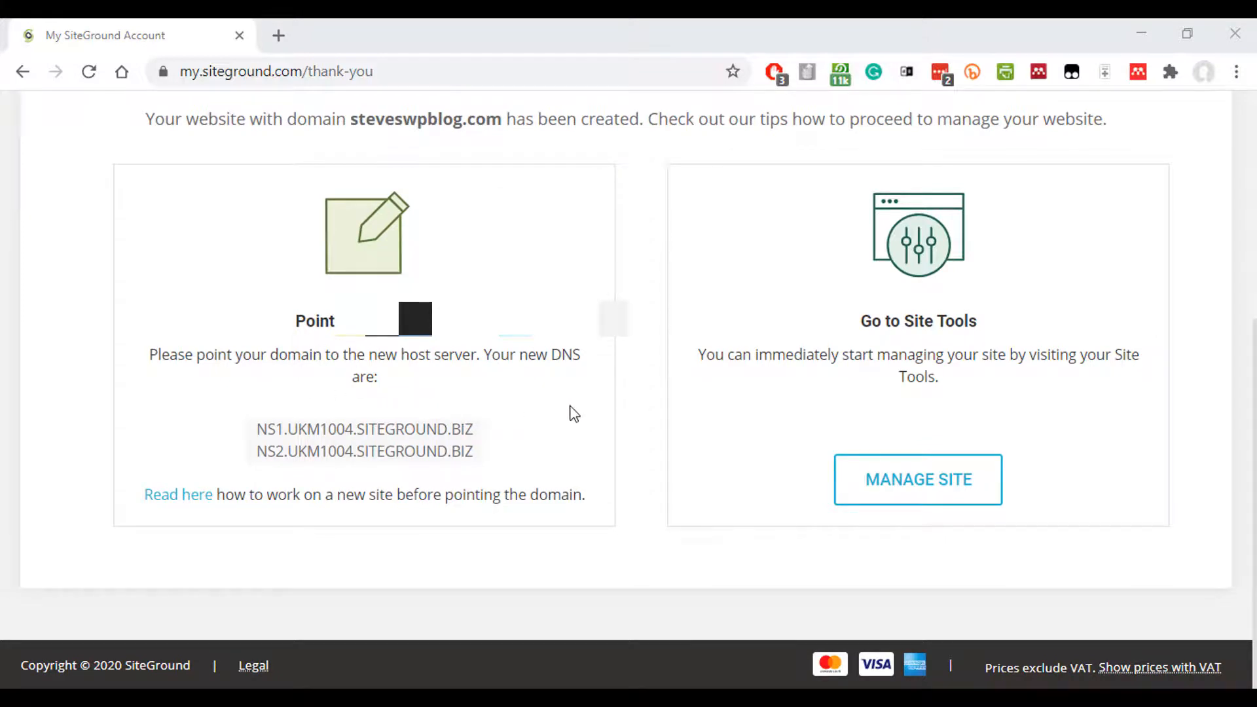
{"action": "left_click", "coordinate": [912, 497]}
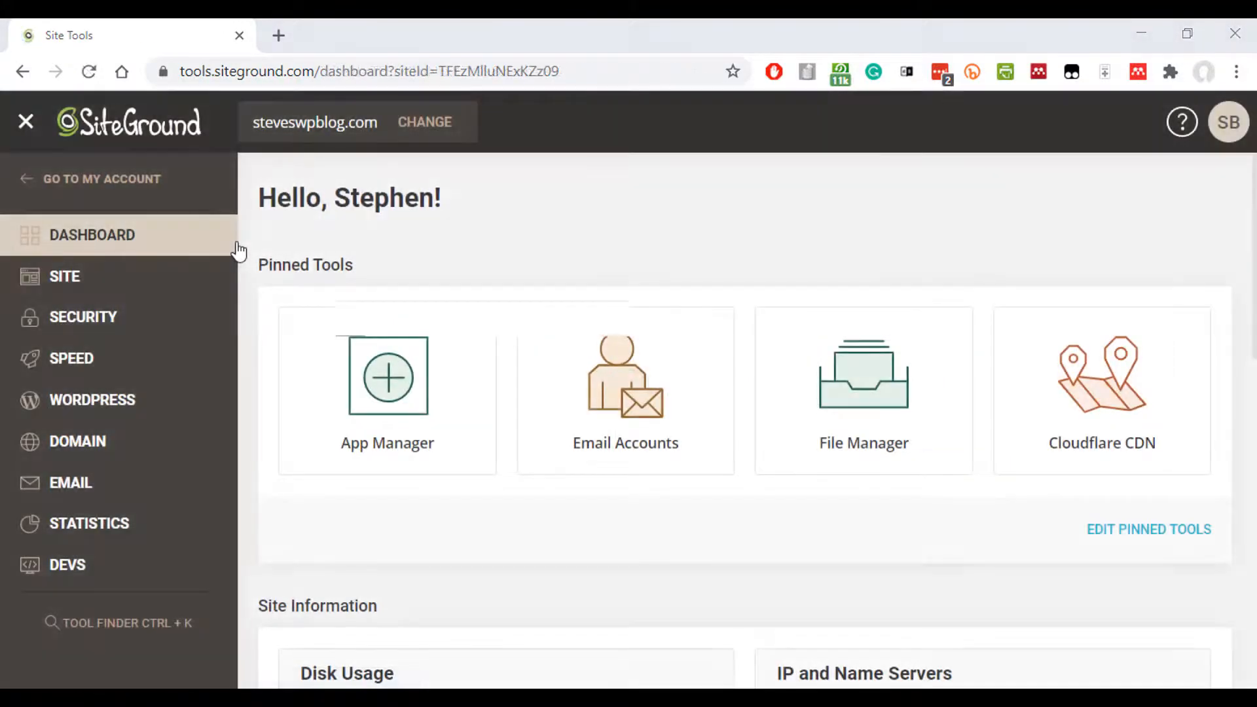
{"action": "left_click", "coordinate": [117, 401]}
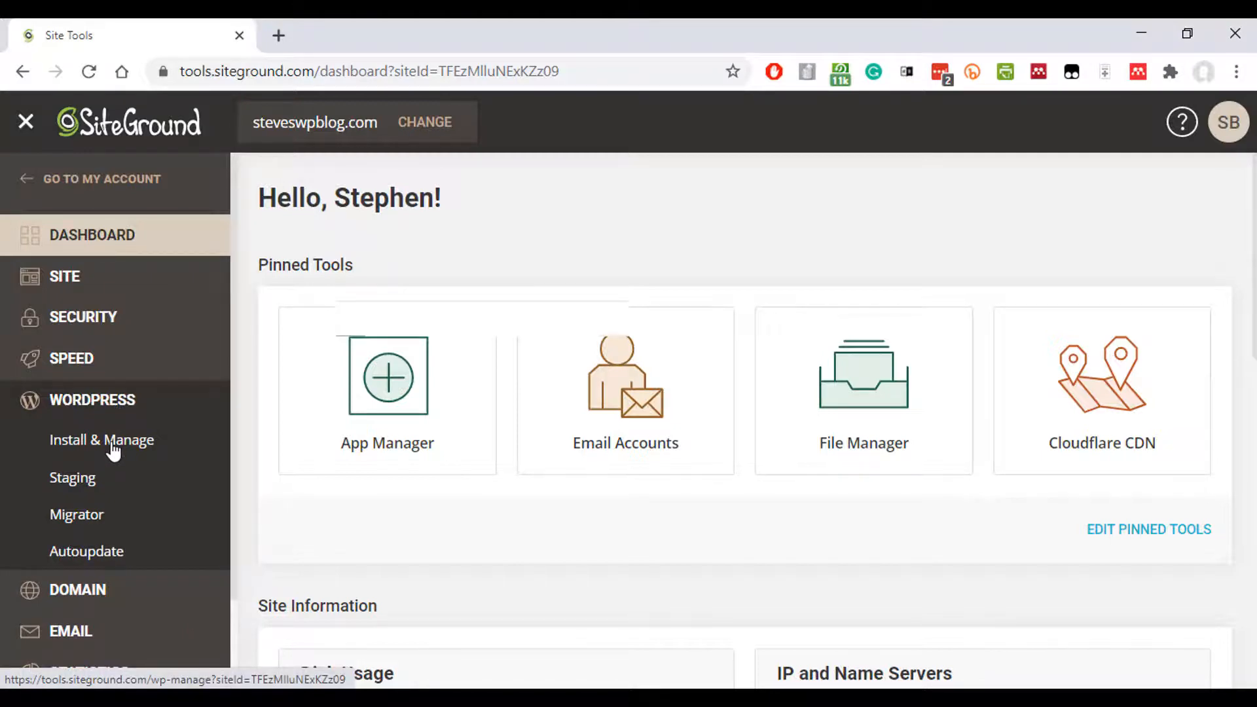
{"action": "left_click", "coordinate": [113, 449]}
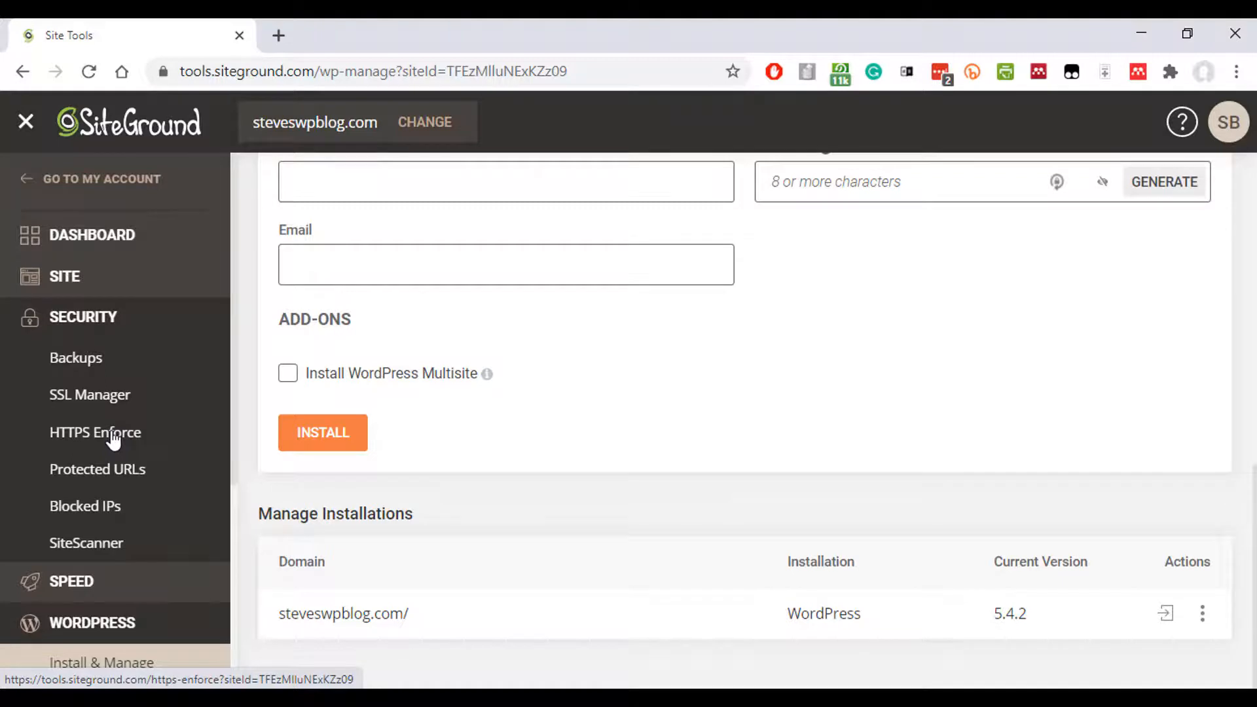
Check the browser's connection security details, and install a Let's Encrypt SSL certificate for steveswpblog.com by way of HTTPS Enforce
{"action": "left_click", "coordinate": [163, 74]}
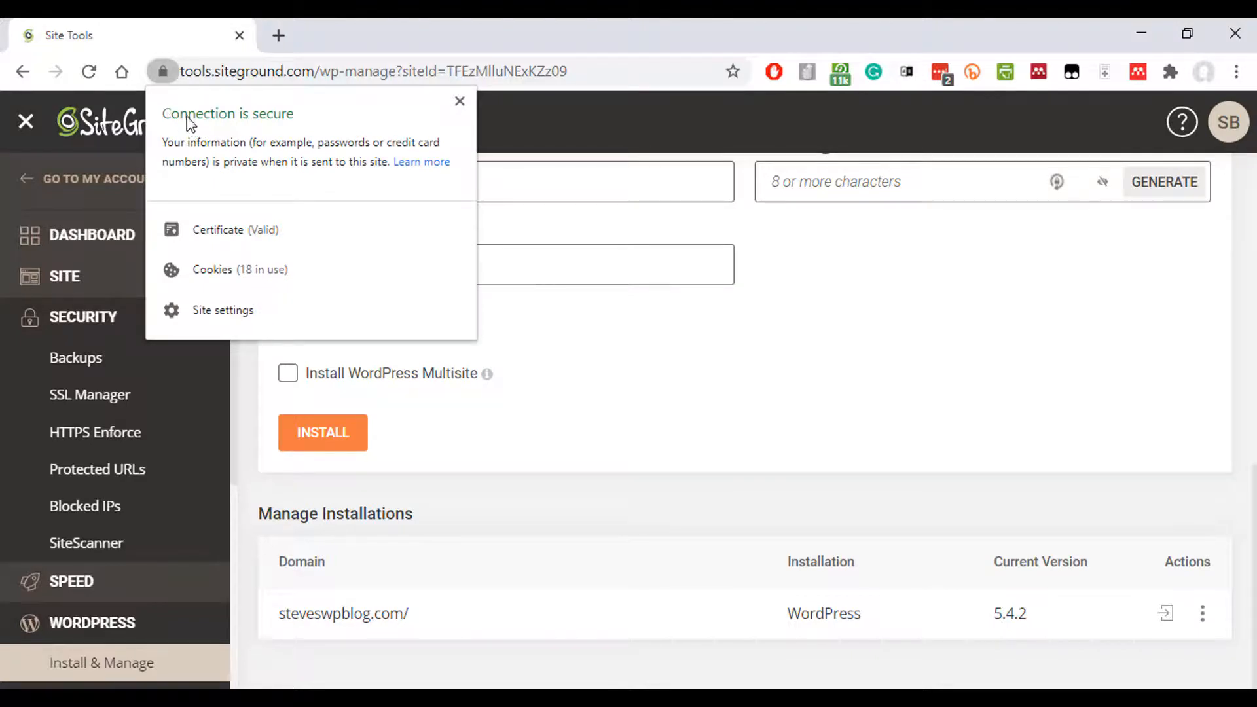
{"action": "left_click", "coordinate": [162, 73]}
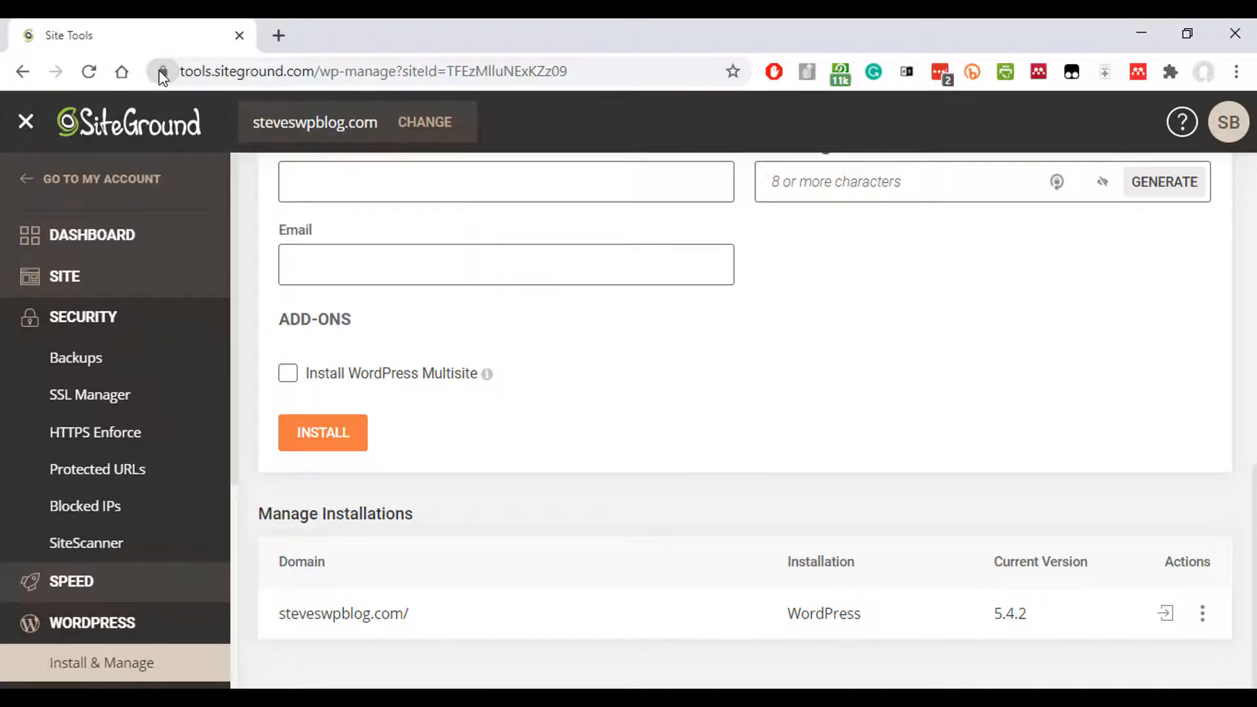
{"action": "left_click", "coordinate": [110, 437]}
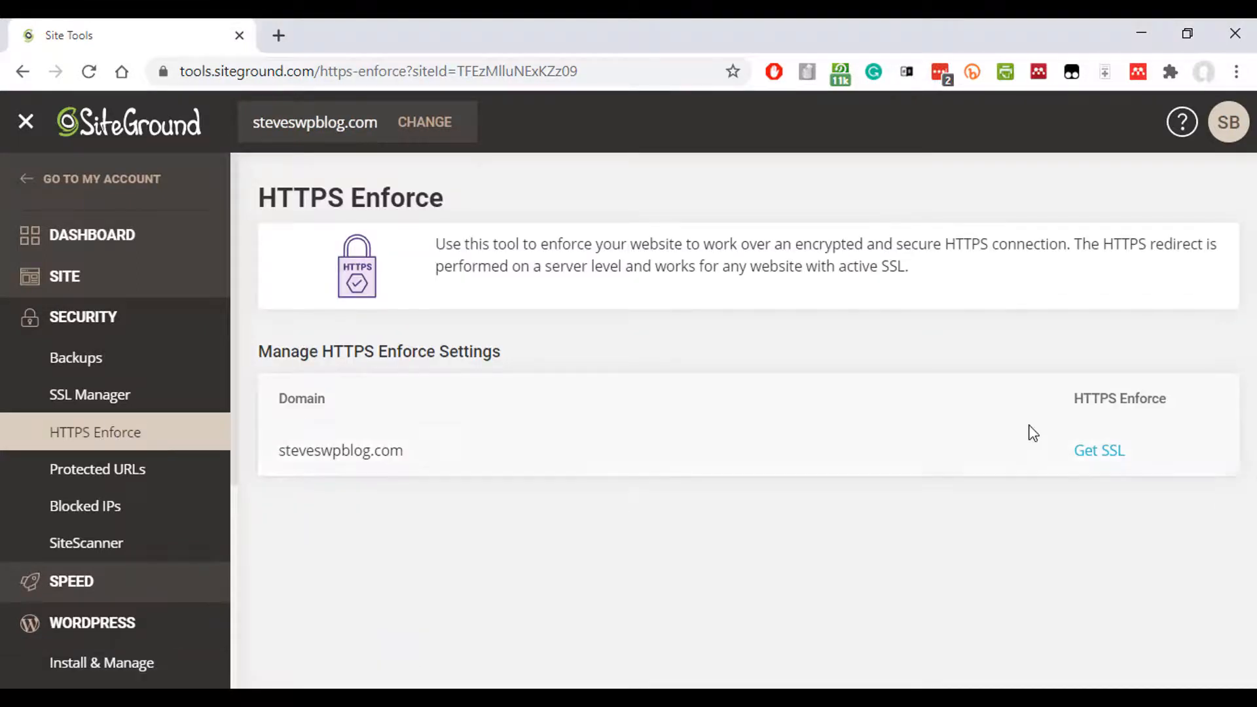
{"action": "left_click", "coordinate": [1109, 456]}
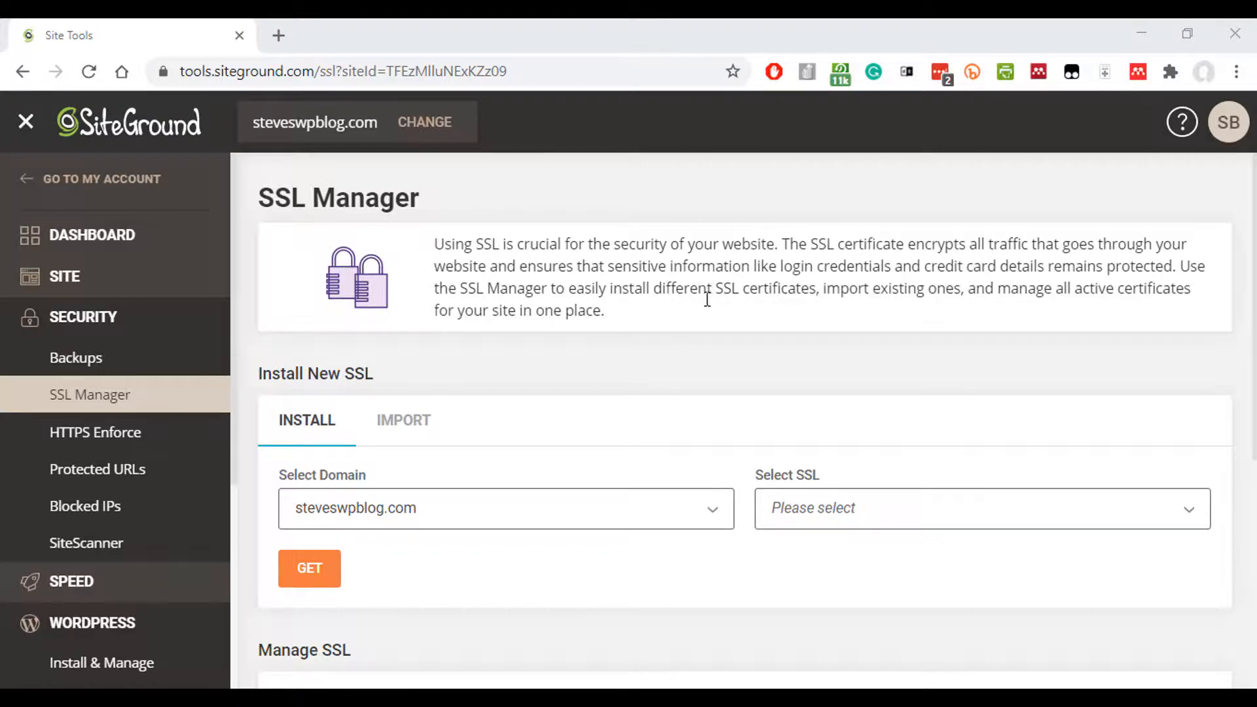
{"action": "left_click", "coordinate": [863, 516]}
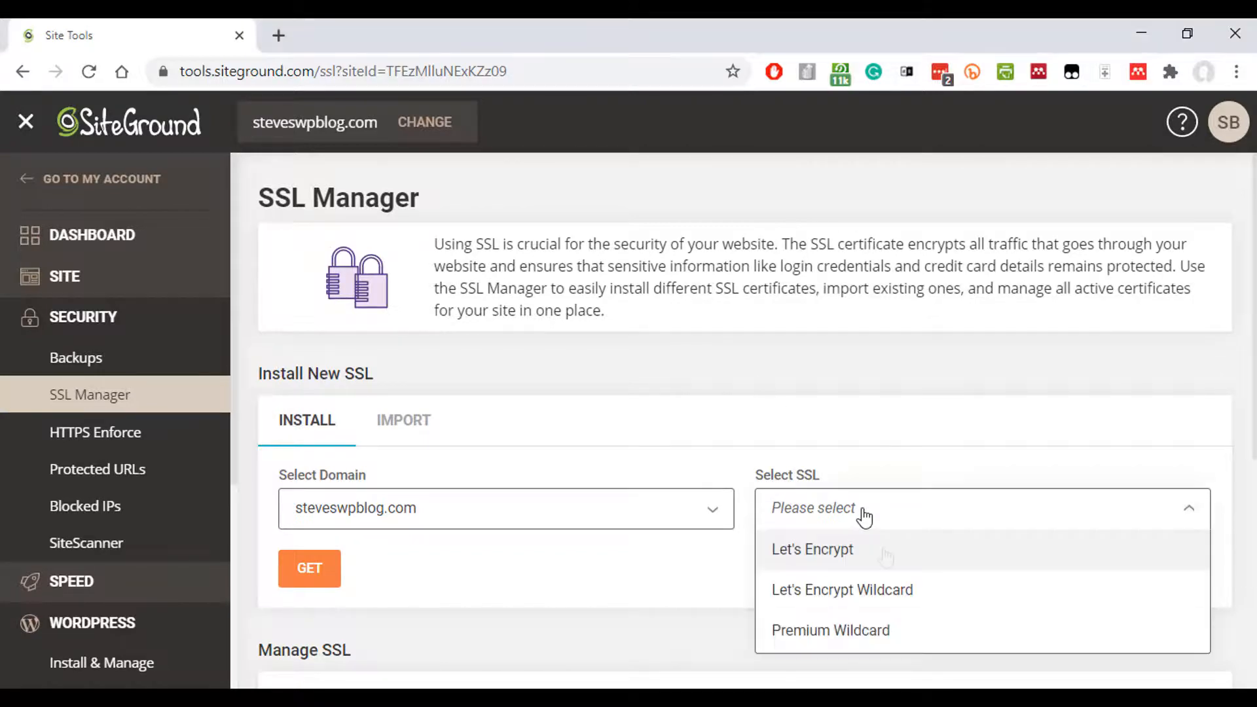
{"action": "left_click", "coordinate": [885, 556]}
{"action": "left_click", "coordinate": [316, 579]}
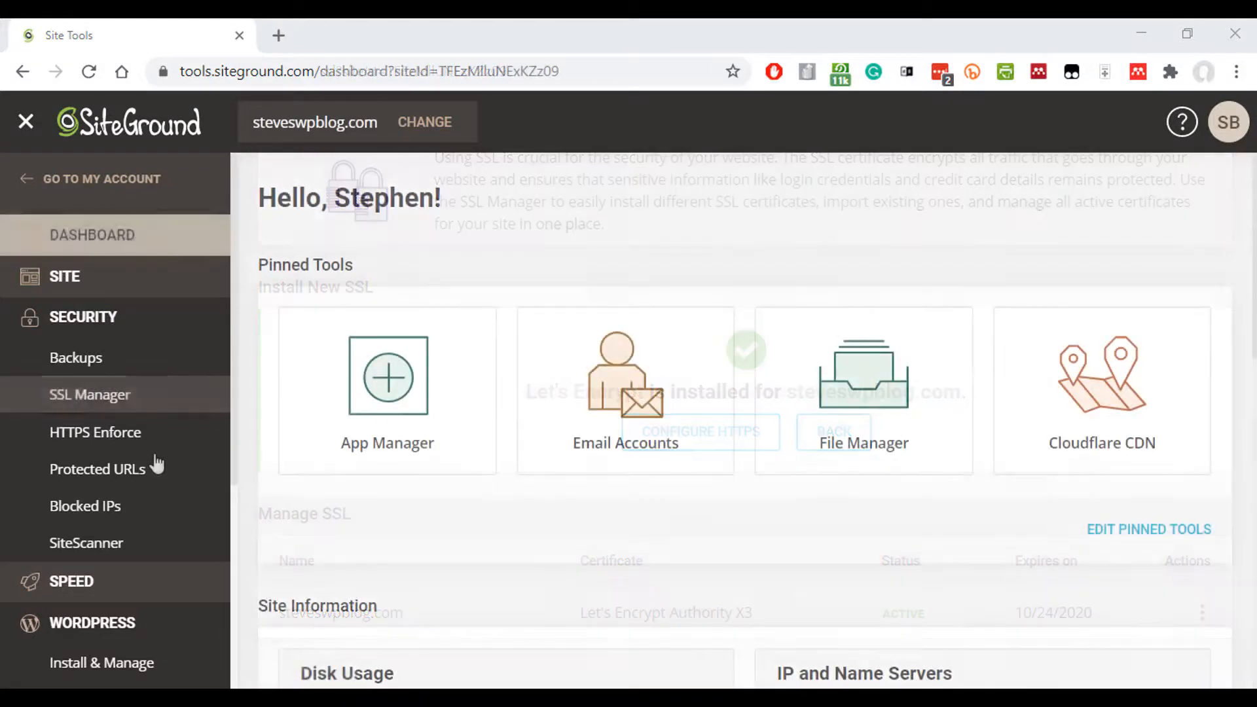
Return to WordPress Install & Manage and log in to the admin panel of the steveswpblog.com installation
{"action": "scroll", "coordinate": [157, 461], "scroll_direction": "down", "scroll_amount": 4}
{"action": "left_click", "coordinate": [131, 317]}
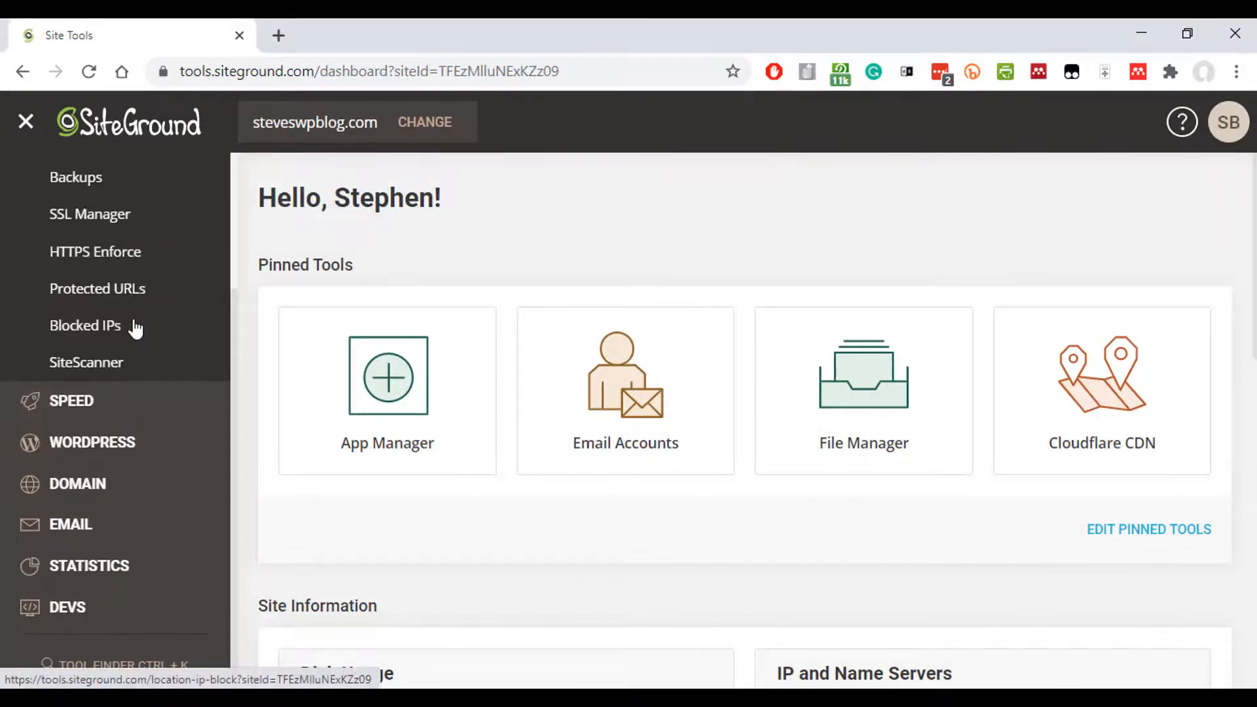
{"action": "left_click", "coordinate": [114, 445]}
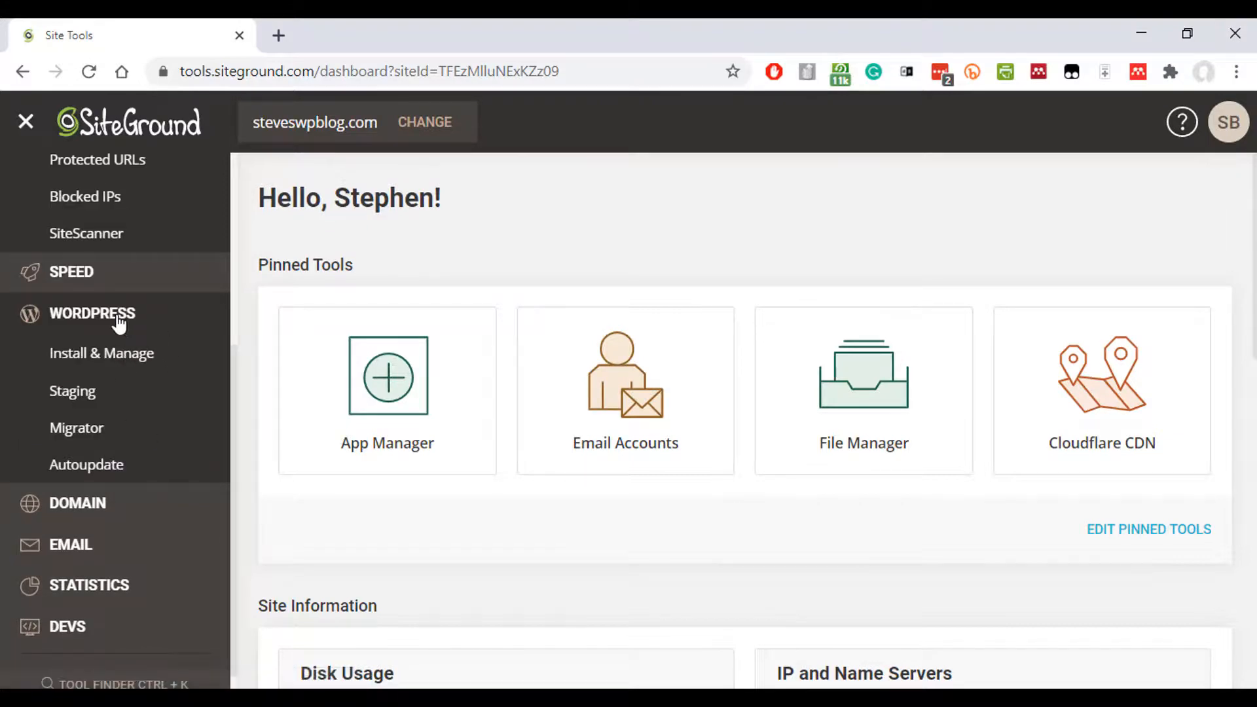
{"action": "left_click", "coordinate": [154, 356]}
{"action": "scroll", "coordinate": [586, 452], "scroll_direction": "down", "scroll_amount": 3}
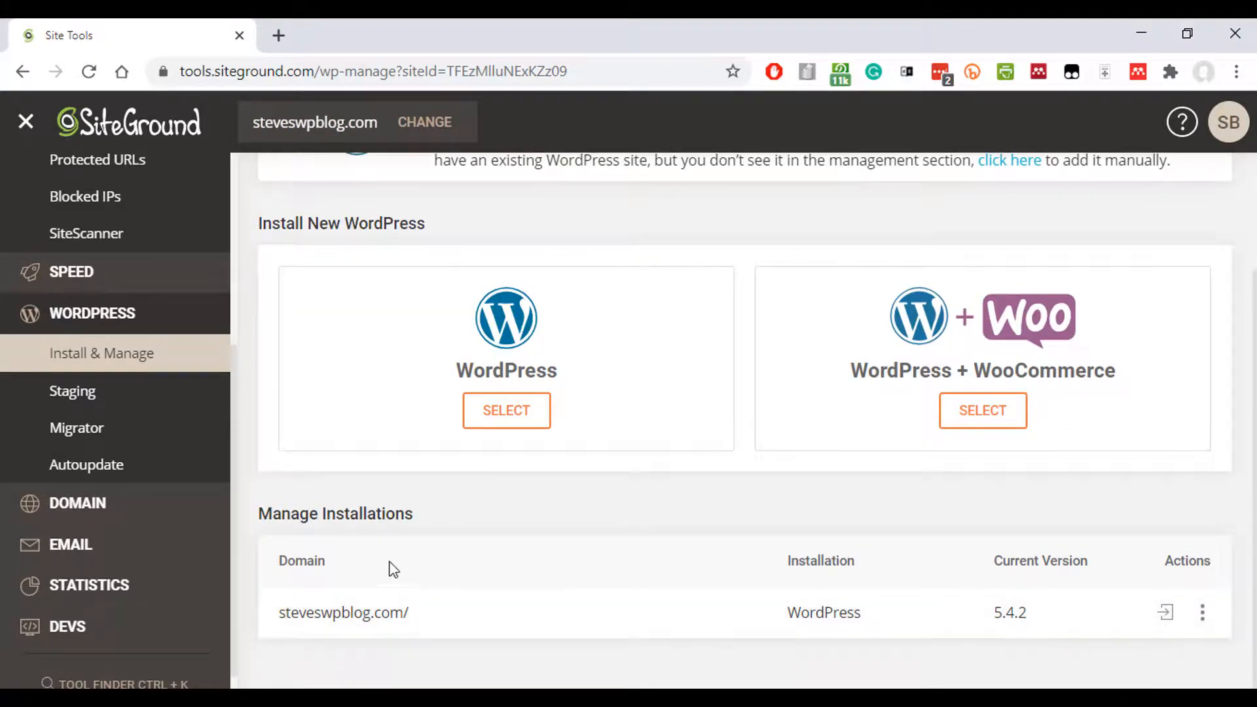
{"action": "left_click", "coordinate": [1164, 619]}
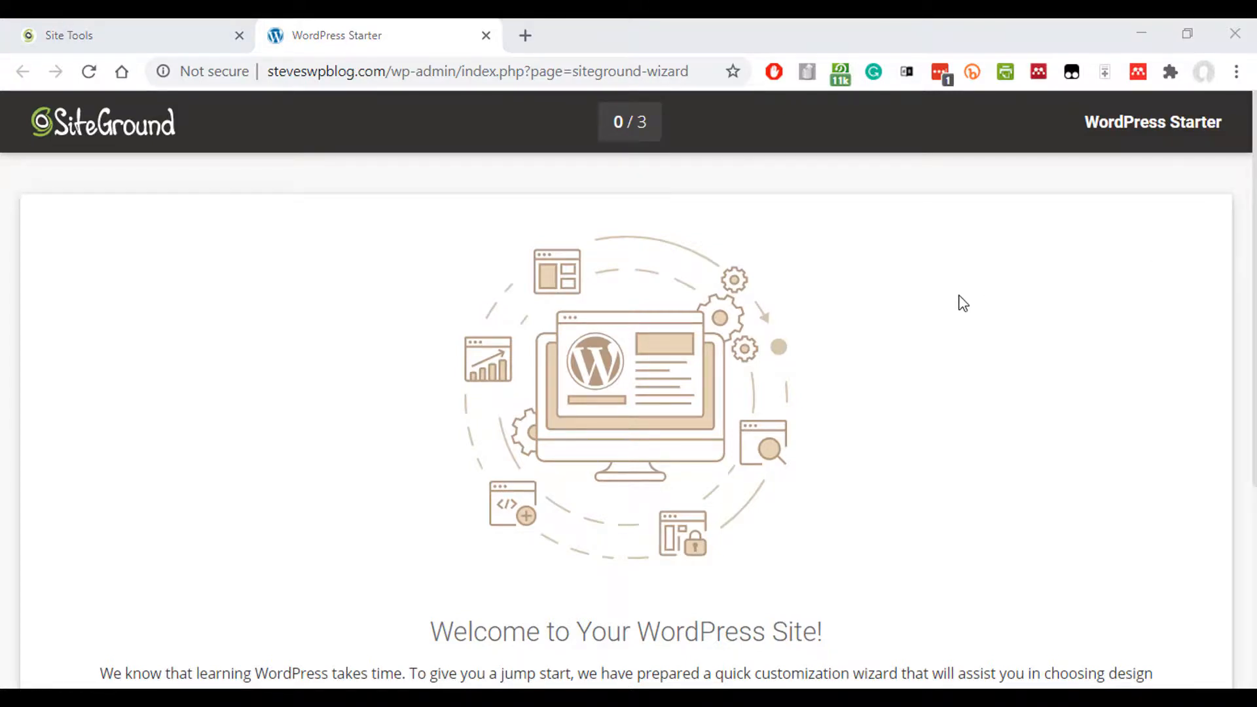
Start the WordPress Starter wizard, look through the website designs, and continue with the default Twenty Seventeen theme
{"action": "scroll", "coordinate": [961, 301], "scroll_direction": "down", "scroll_amount": 5}
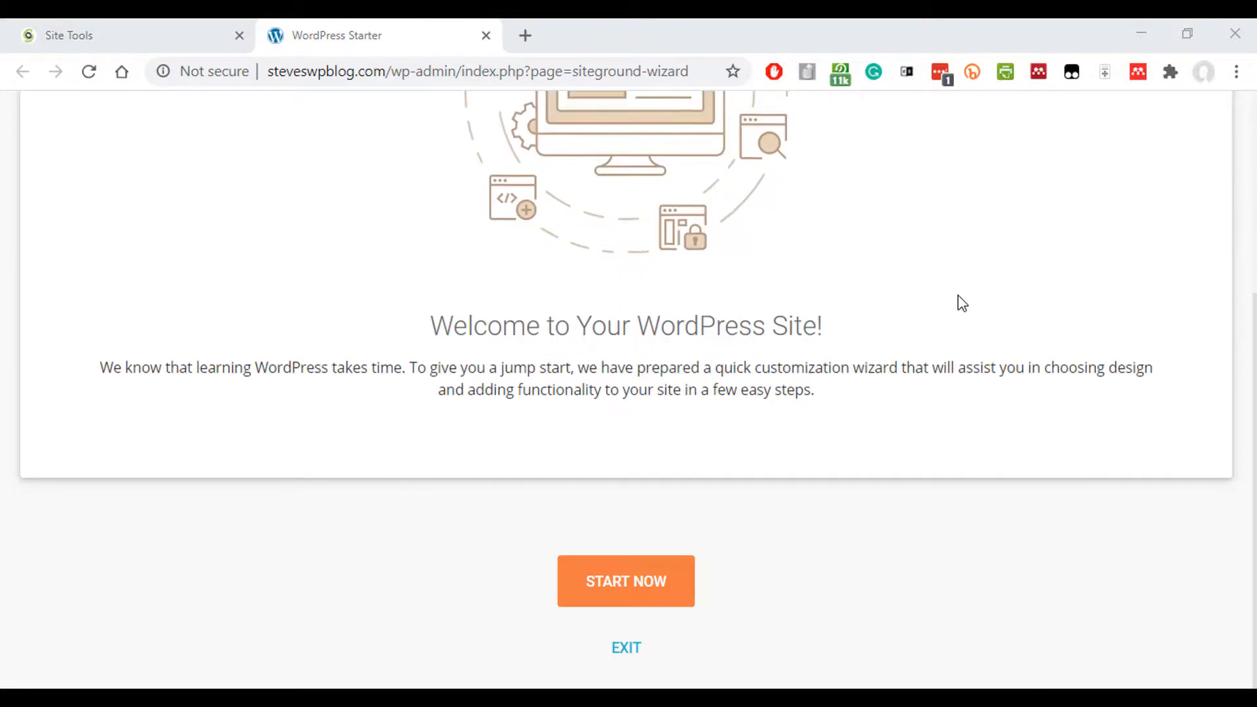
{"action": "left_click", "coordinate": [620, 590]}
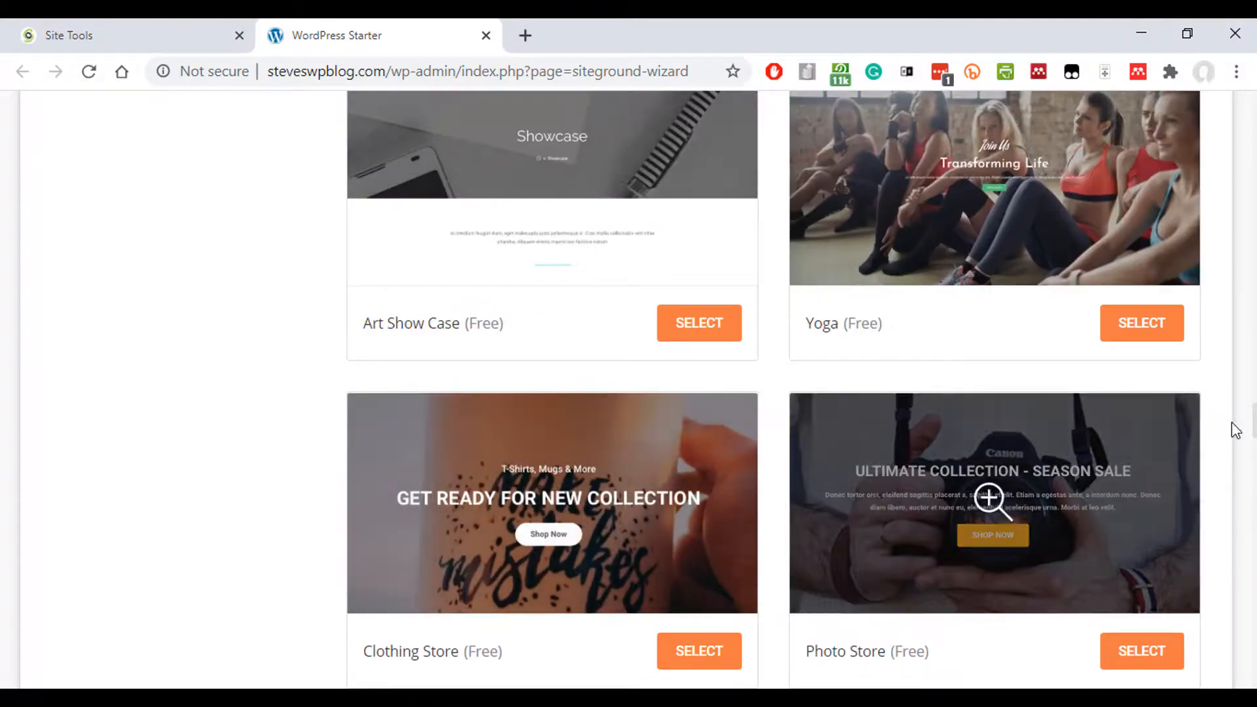
{"action": "left_click_drag", "start_coordinate": [1253, 422], "coordinate": [1250, 96]}
{"action": "mouse_move", "coordinate": [698, 531]}
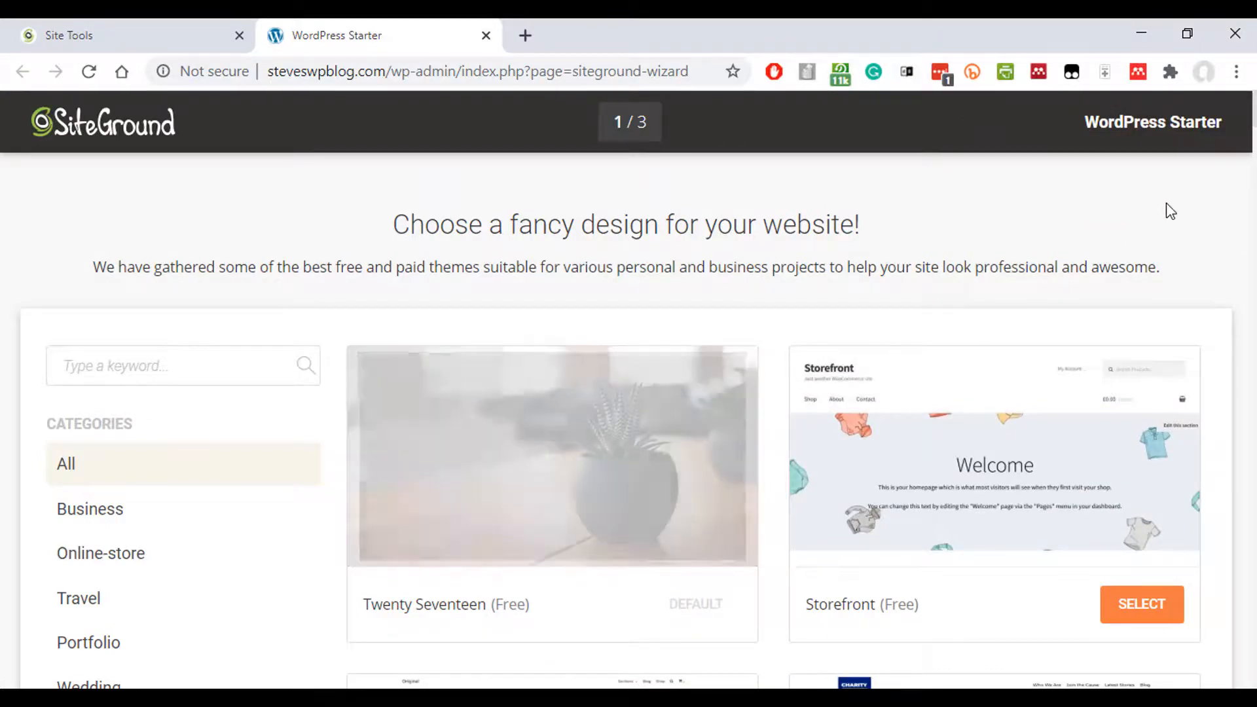
{"action": "left_click_drag", "start_coordinate": [1252, 108], "coordinate": [1254, 682]}
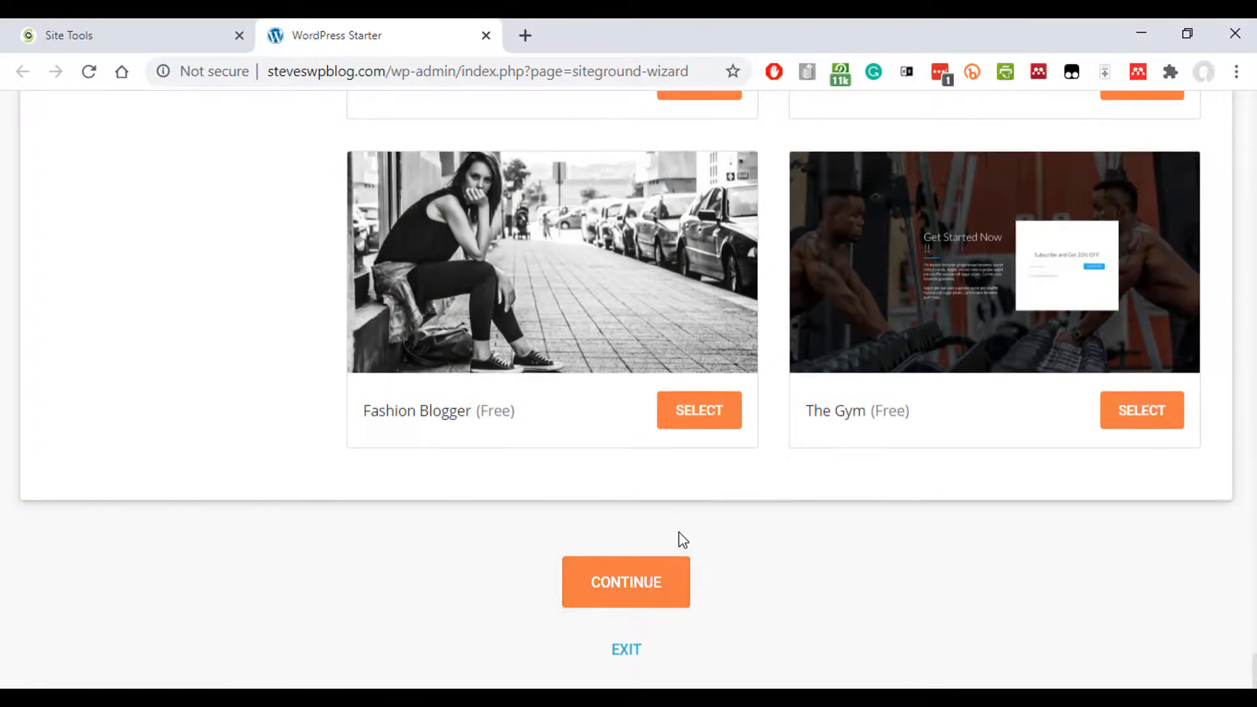
{"action": "scroll", "coordinate": [680, 534], "scroll_direction": "up", "scroll_amount": 1}
{"action": "scroll", "coordinate": [687, 529], "scroll_direction": "up", "scroll_amount": 4}
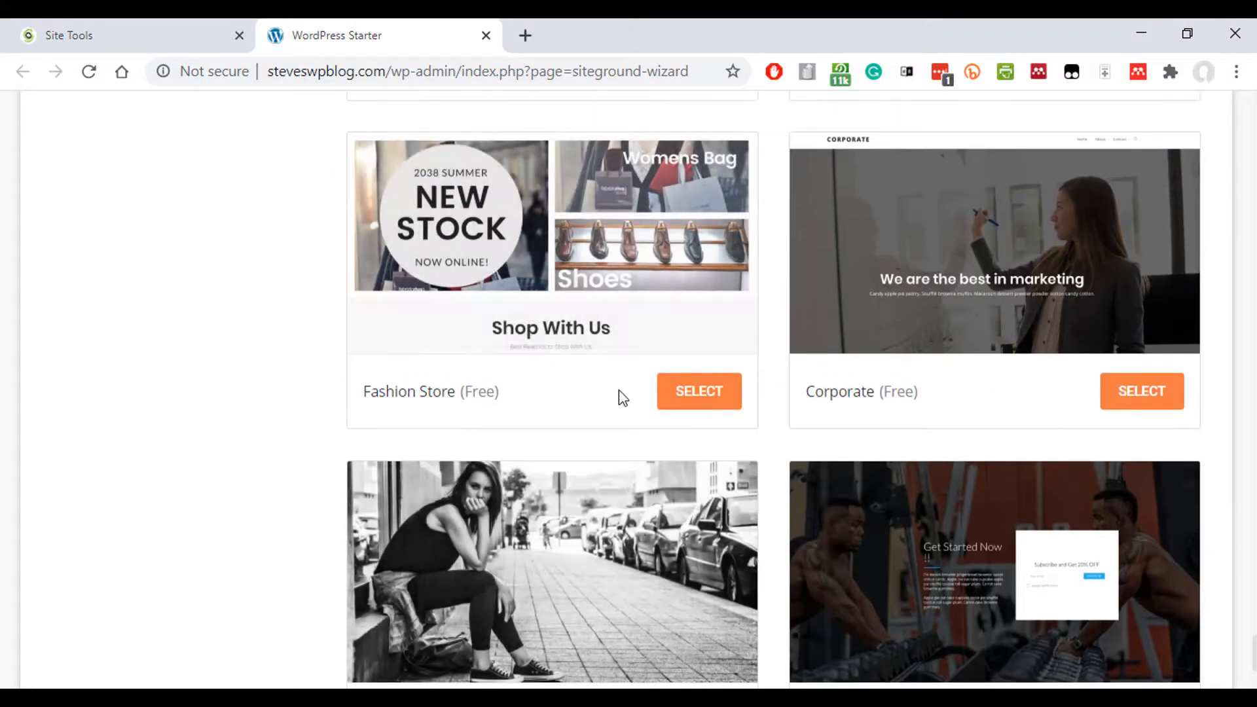
{"action": "scroll", "coordinate": [628, 400], "scroll_direction": "down", "scroll_amount": 3}
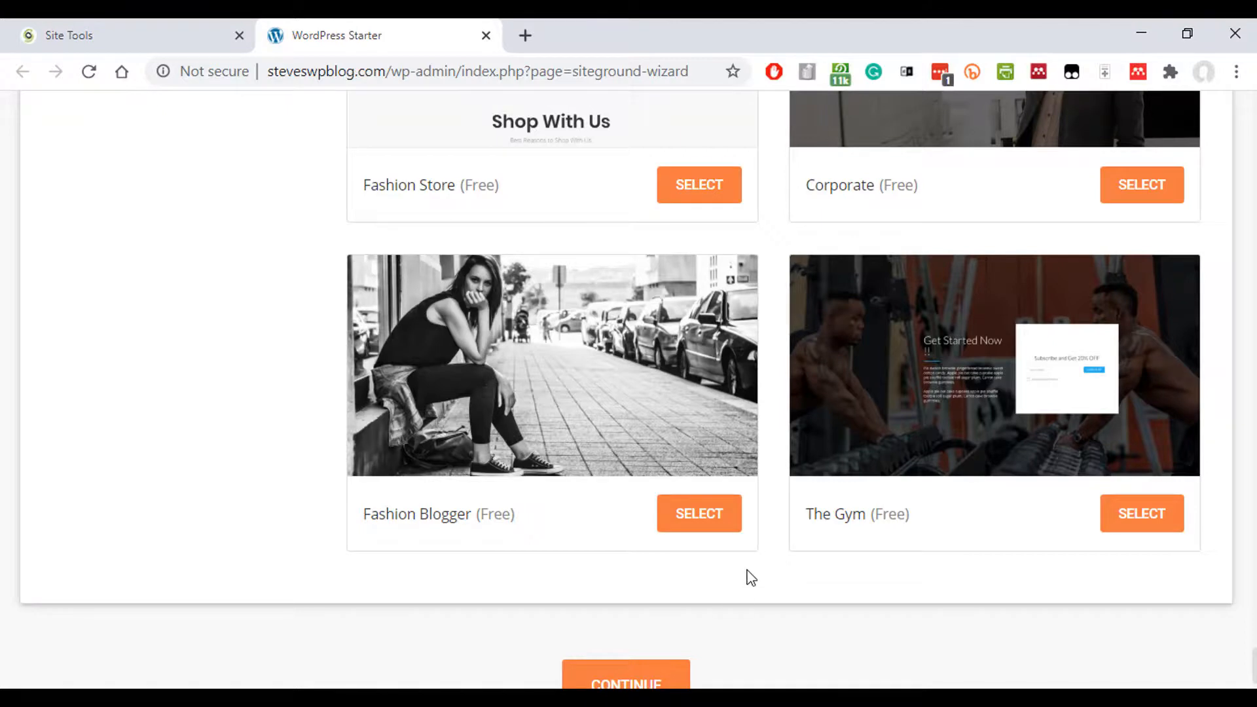
{"action": "scroll", "coordinate": [769, 567], "scroll_direction": "down", "scroll_amount": 2}
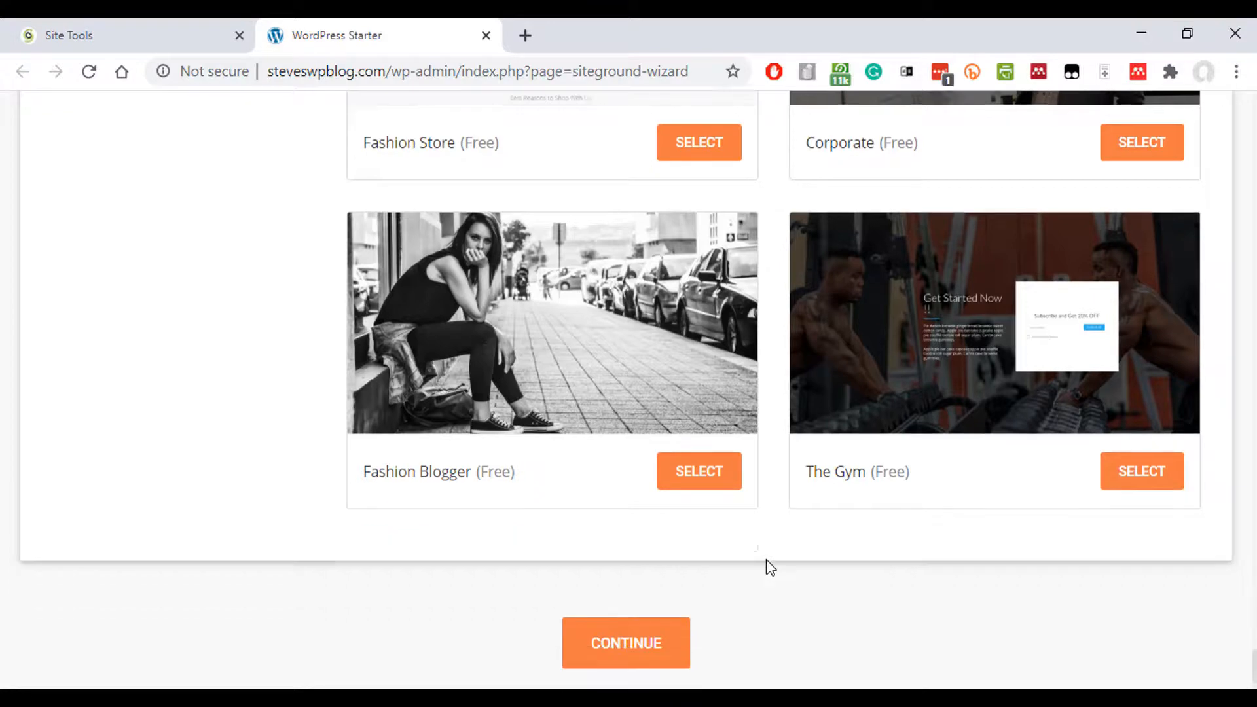
{"action": "left_click", "coordinate": [638, 599]}
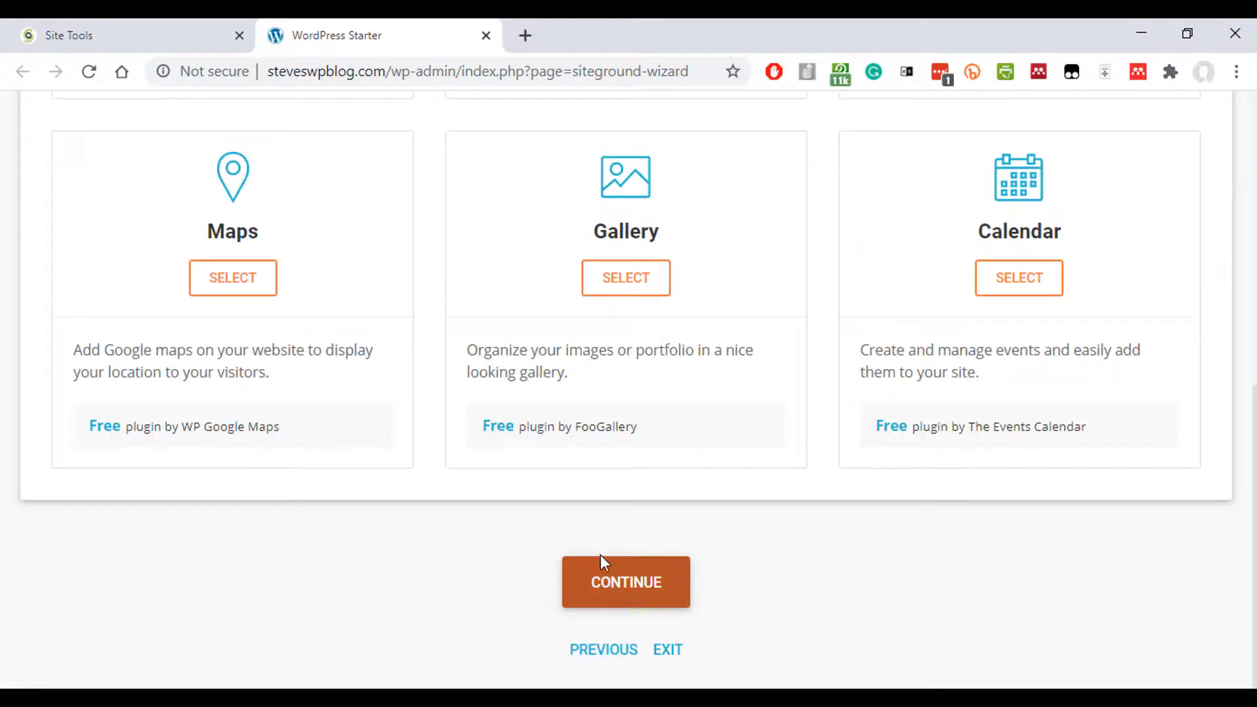
Complete the WordPress Starter wizard without adding marketing plugins, and view the new site's homepage
{"action": "left_click", "coordinate": [613, 587]}
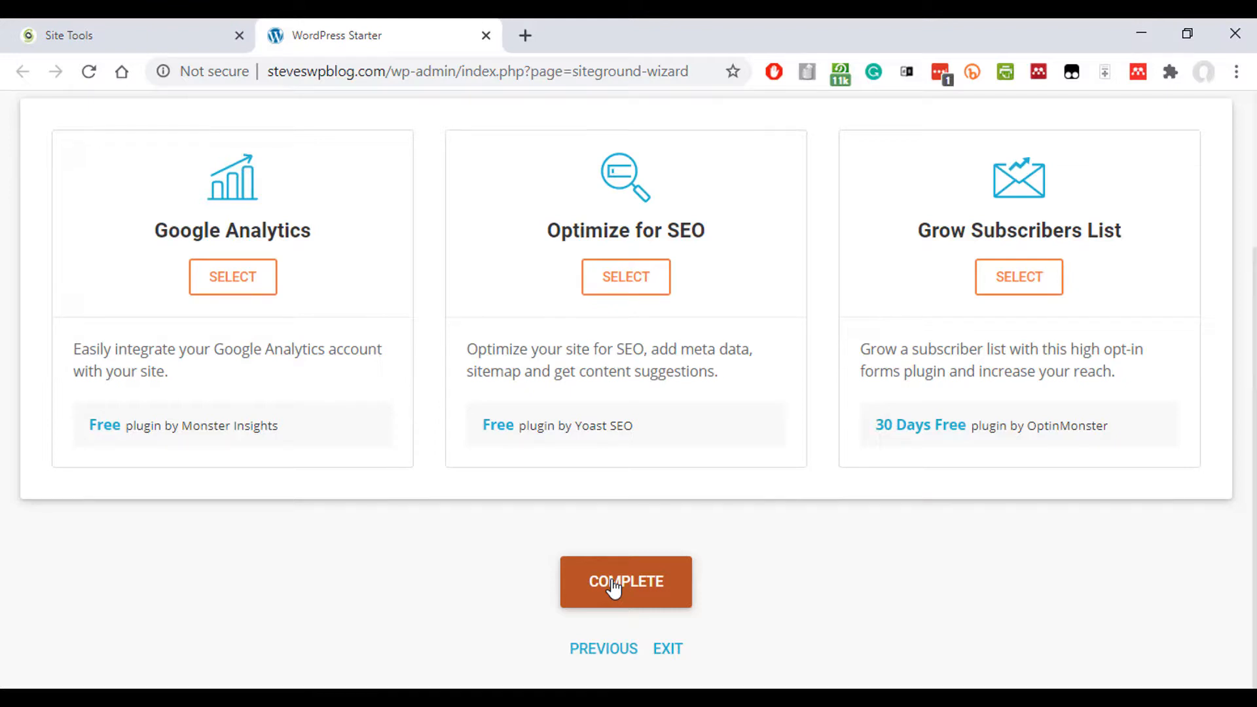
{"action": "left_click", "coordinate": [613, 587]}
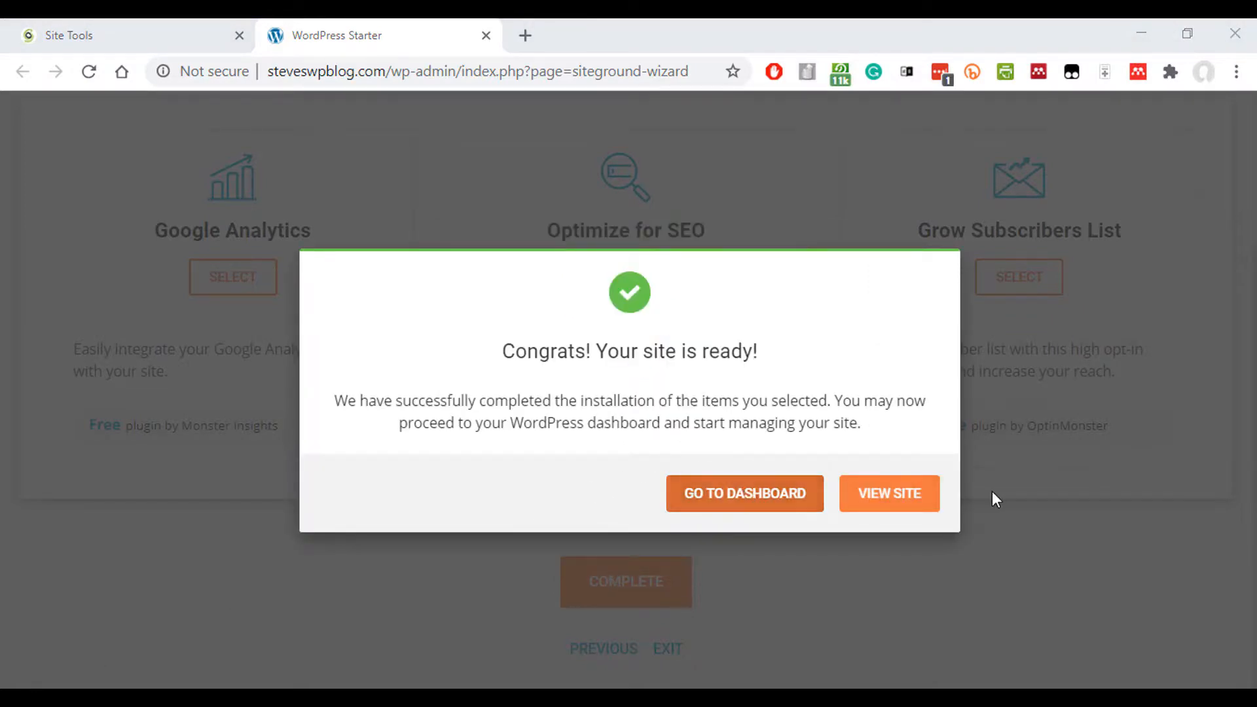
{"action": "left_click", "coordinate": [888, 501]}
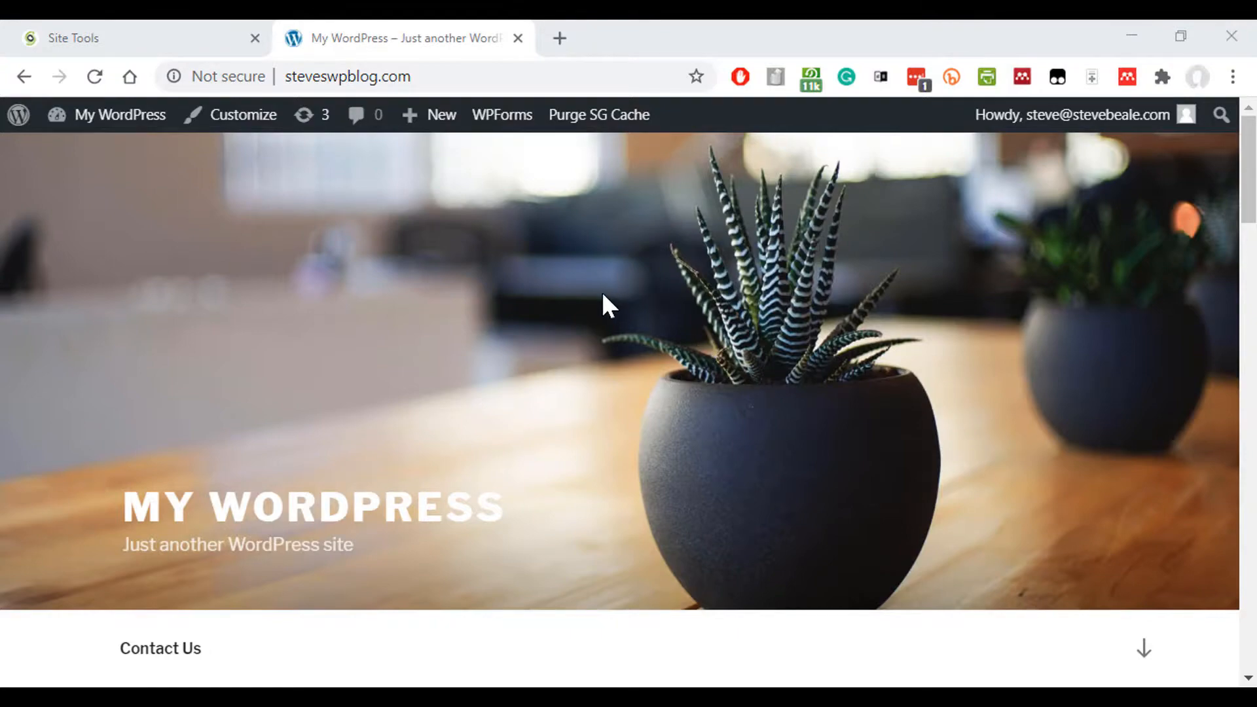
{"action": "scroll", "coordinate": [603, 292], "scroll_direction": "down", "scroll_amount": 5}
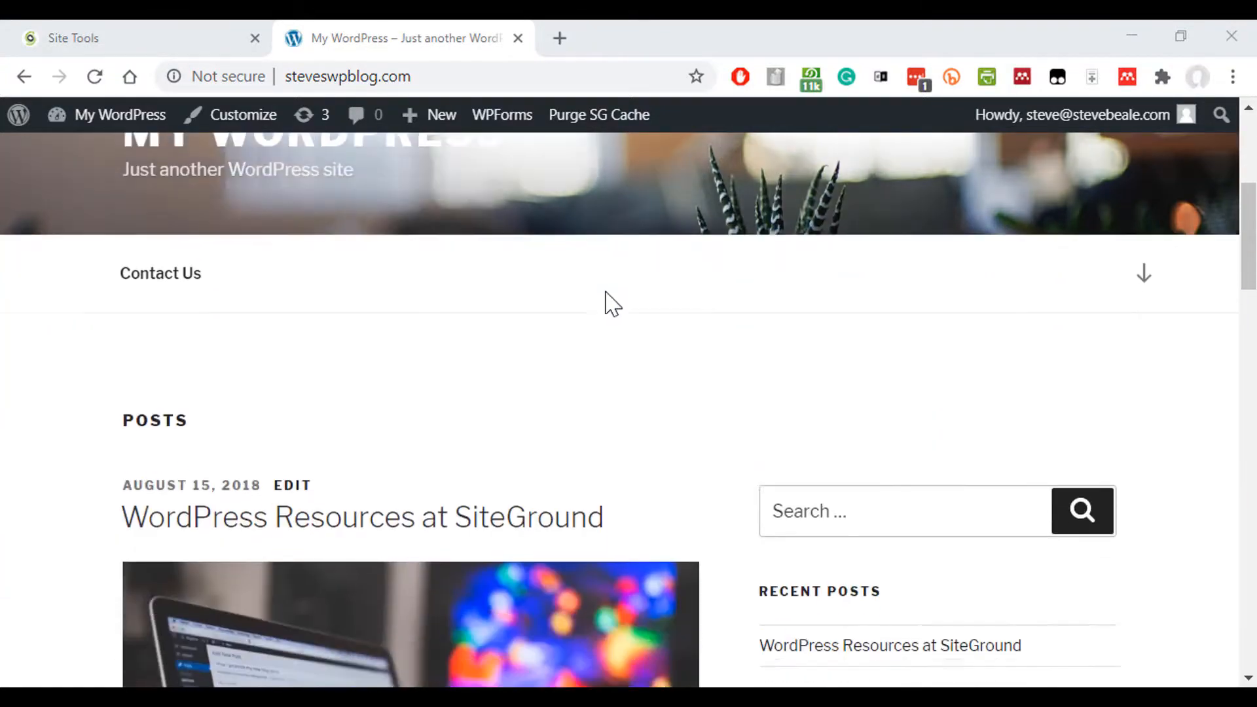
Look over the new site's homepage, then open its WordPress Dashboard and highlight steveswpblog.com/wp-admin in the page address
{"action": "scroll", "coordinate": [606, 299], "scroll_direction": "down", "scroll_amount": 8}
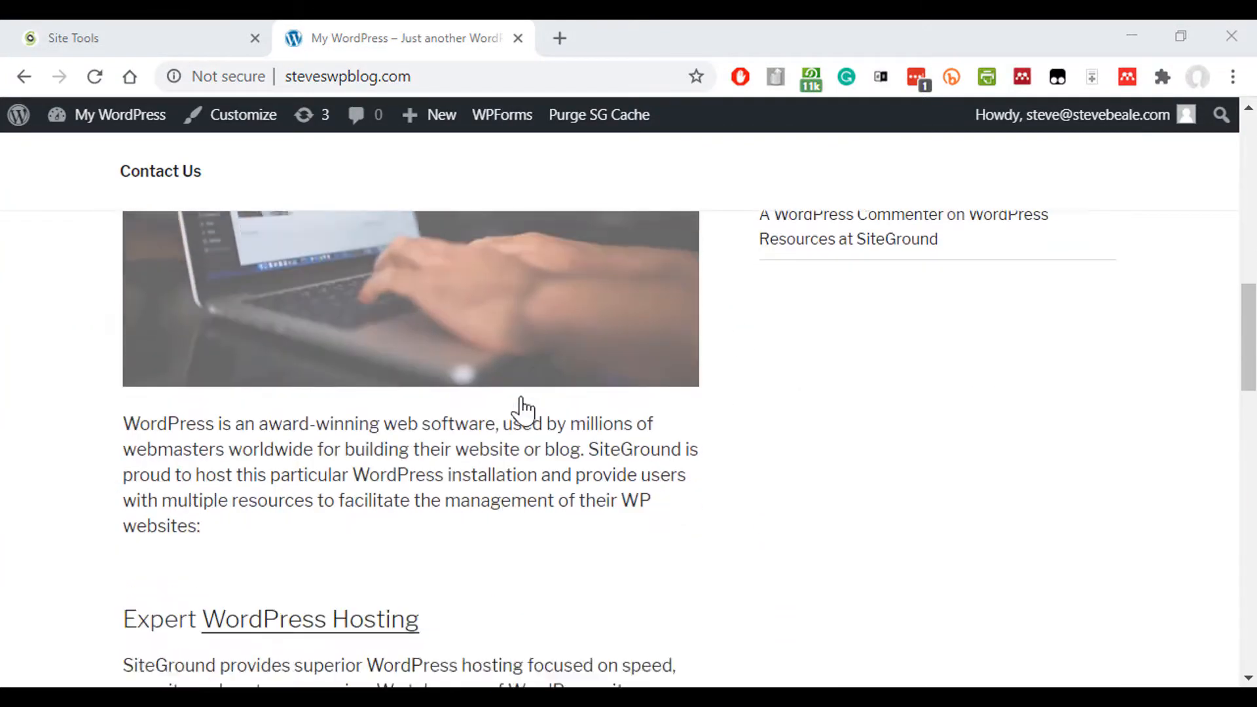
{"action": "scroll", "coordinate": [537, 398], "scroll_direction": "down", "scroll_amount": 4}
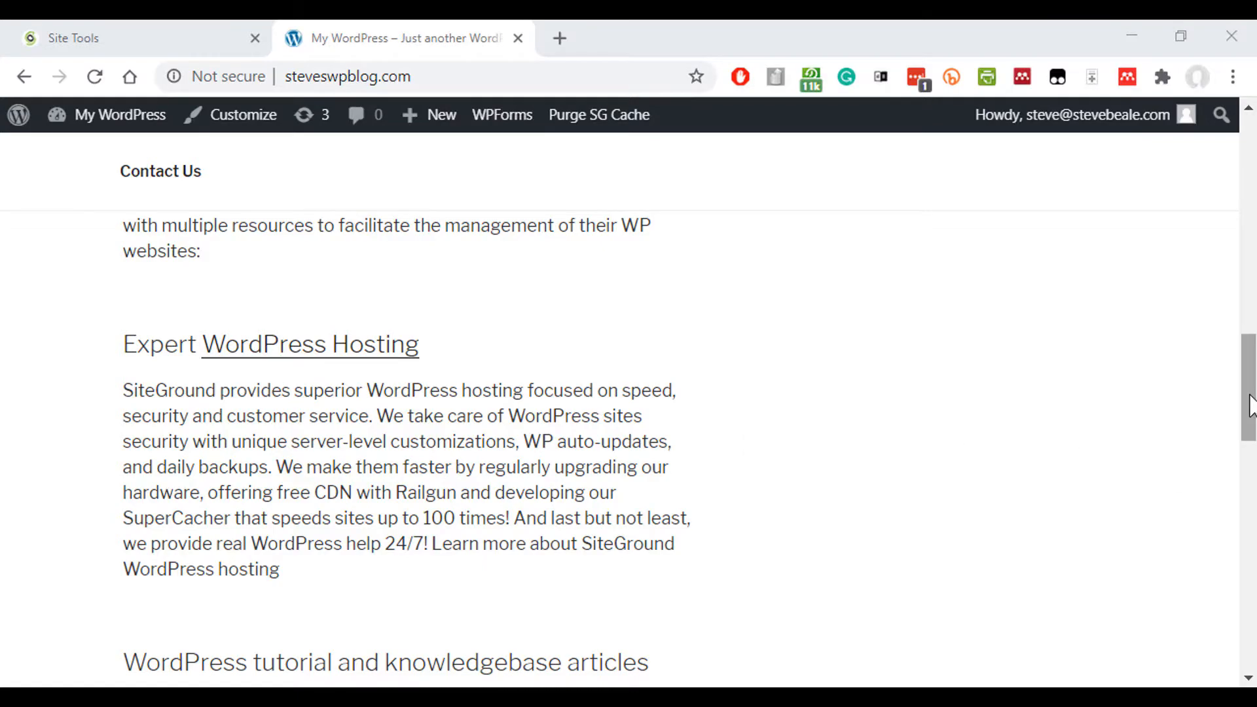
{"action": "left_click_drag", "start_coordinate": [1248, 393], "coordinate": [1253, 140]}
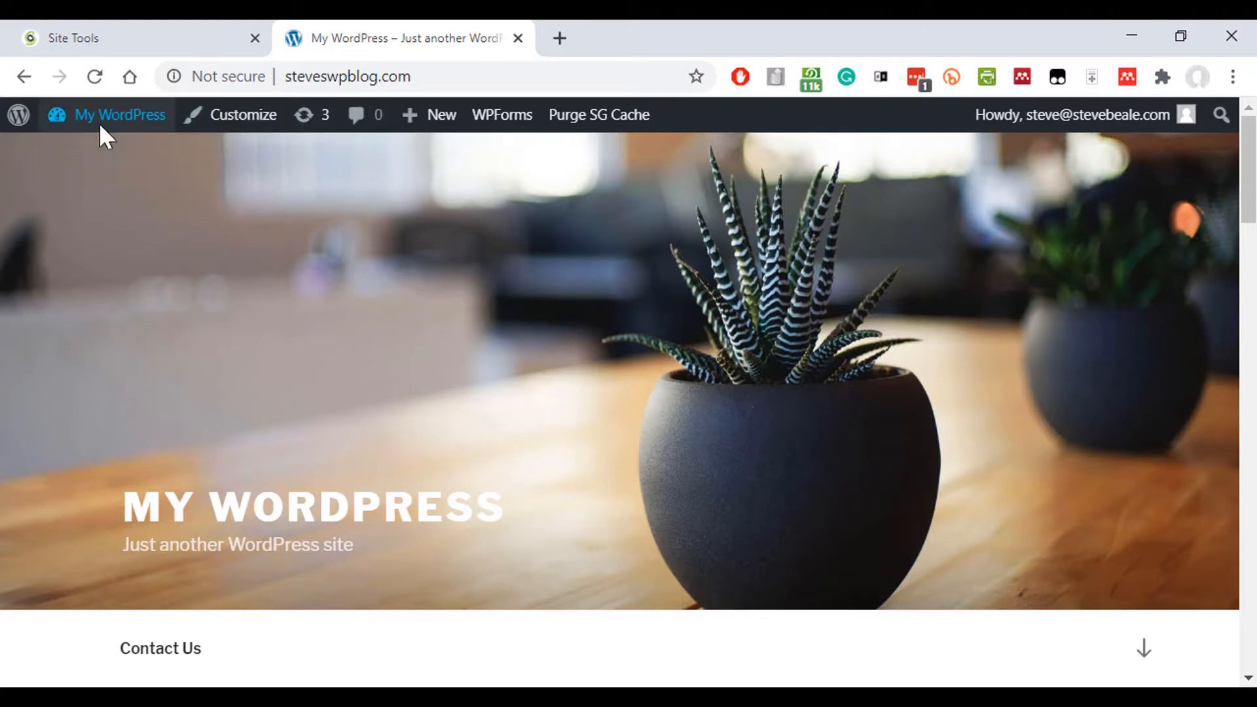
{"action": "mouse_move", "coordinate": [121, 123]}
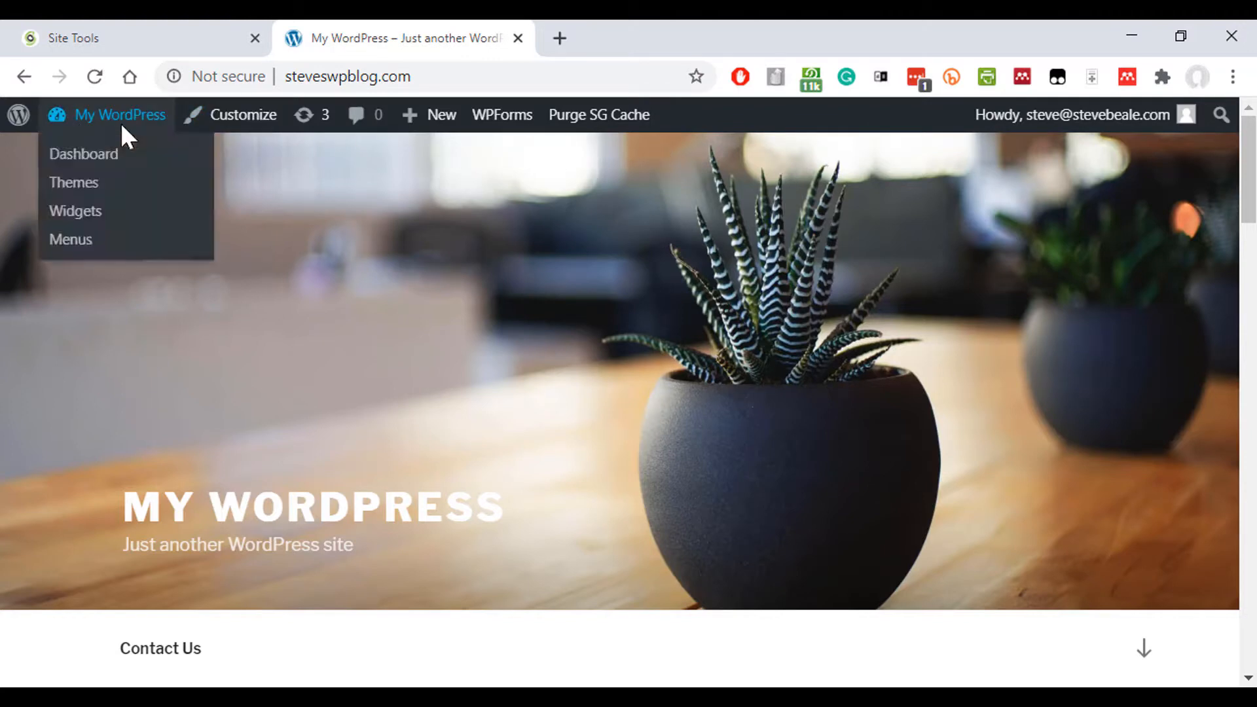
{"action": "left_click", "coordinate": [95, 169]}
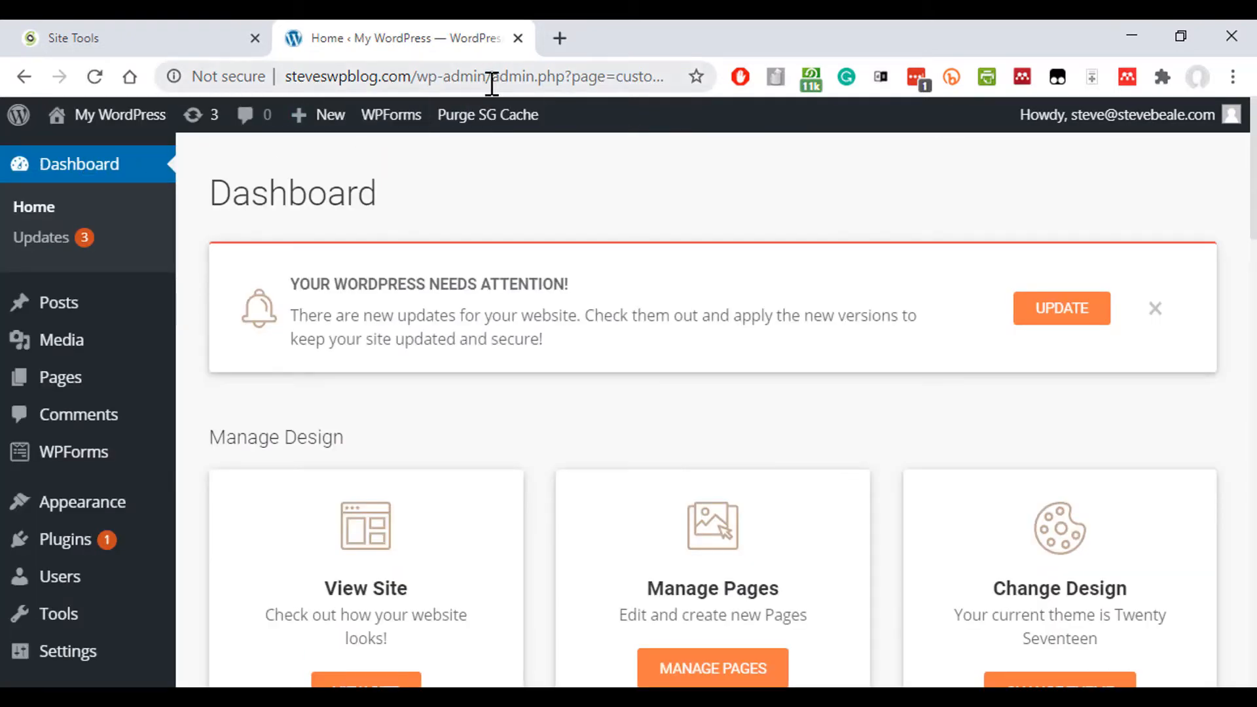
{"action": "left_click_drag", "start_coordinate": [485, 79], "coordinate": [261, 84]}
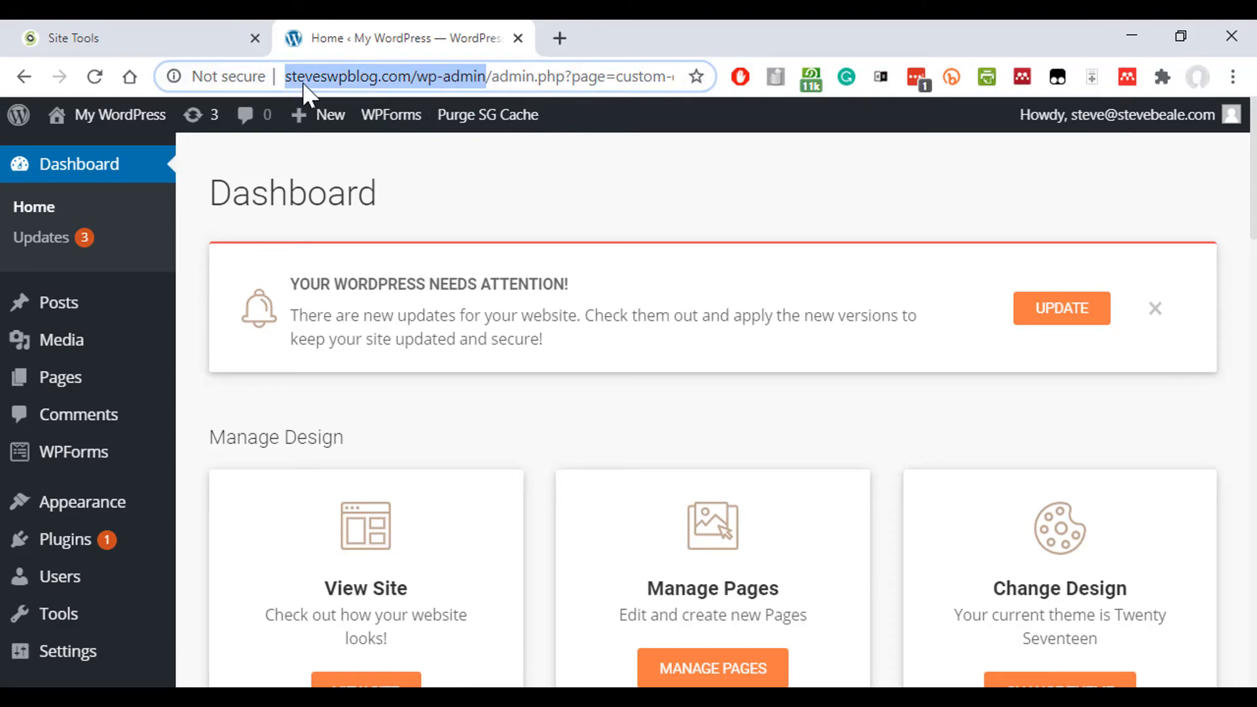